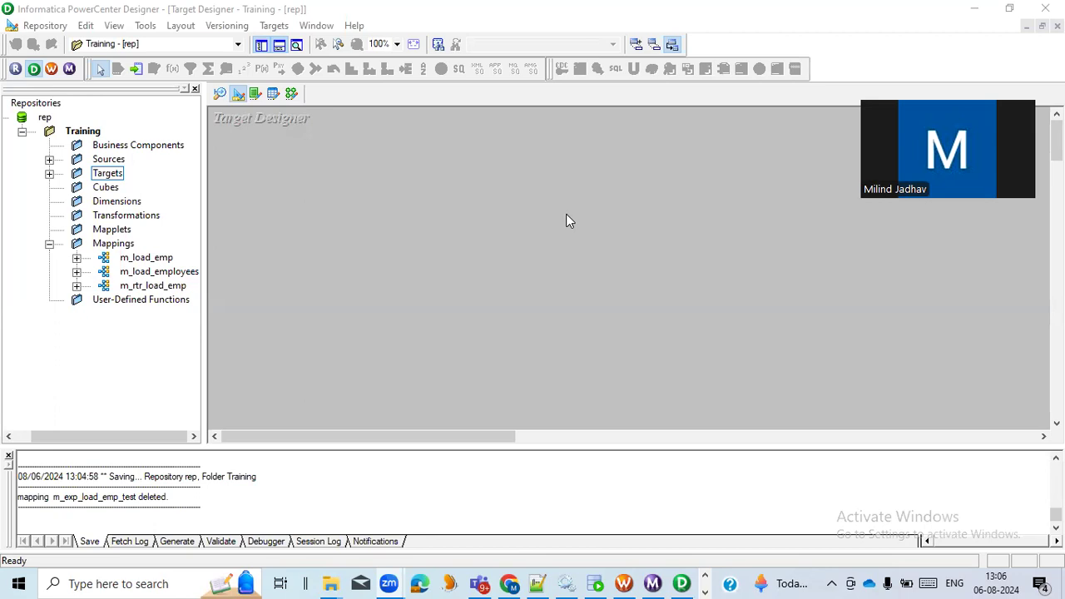
# - Switch to the INFA_TRAINING workbook in Excel and review the Expression Transformation topics in cells C3 to C7
pyautogui.hotkey('alt', 'Tab')
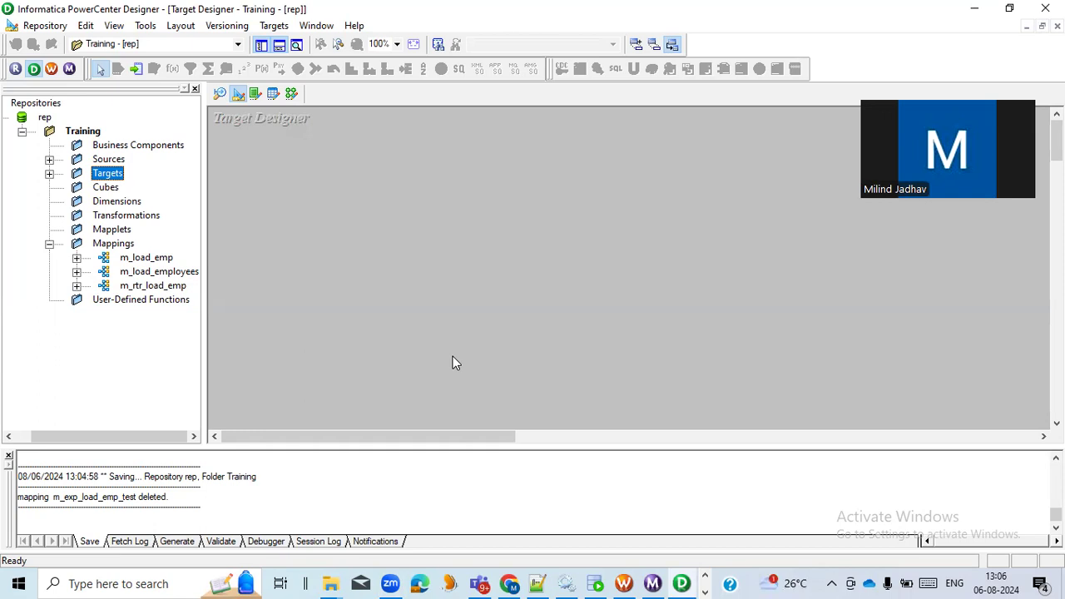
pyautogui.hotkey('alt', 'Tab')
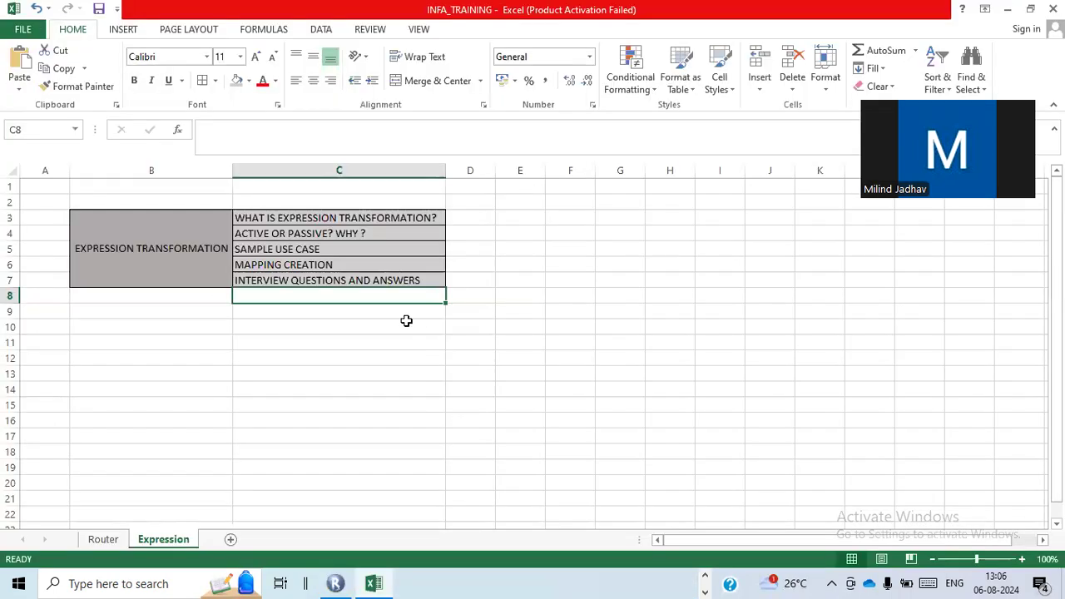
pyautogui.click(359, 339)
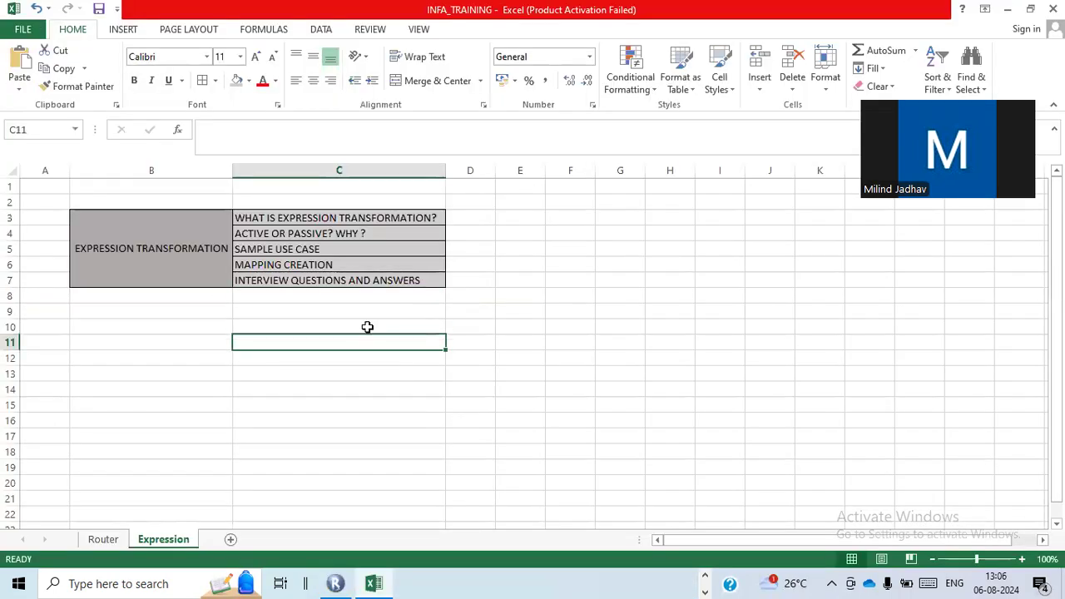
pyautogui.click(376, 219)
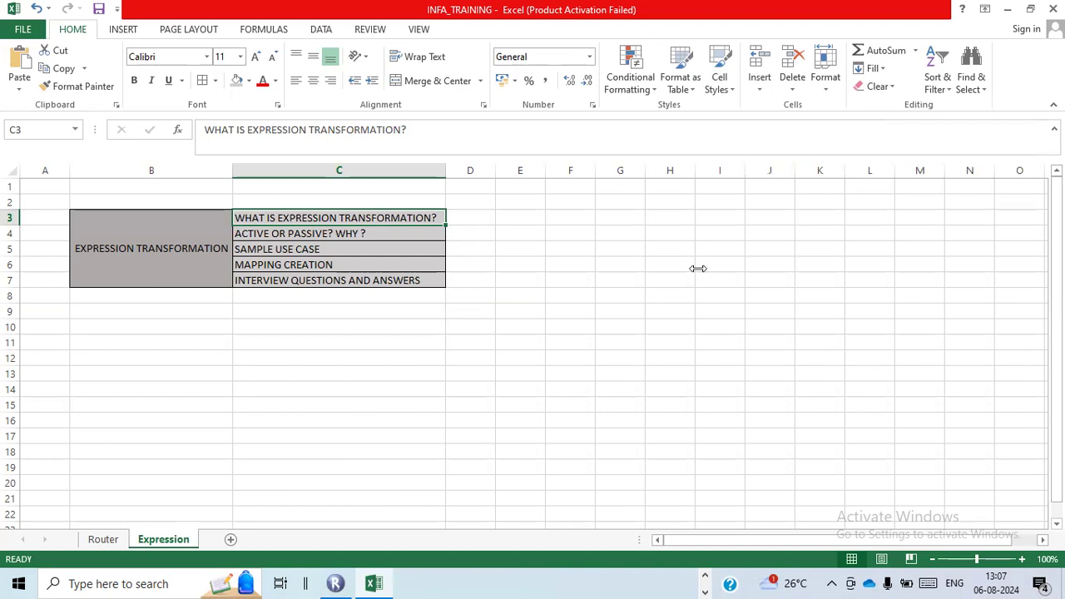
pyautogui.click(394, 235)
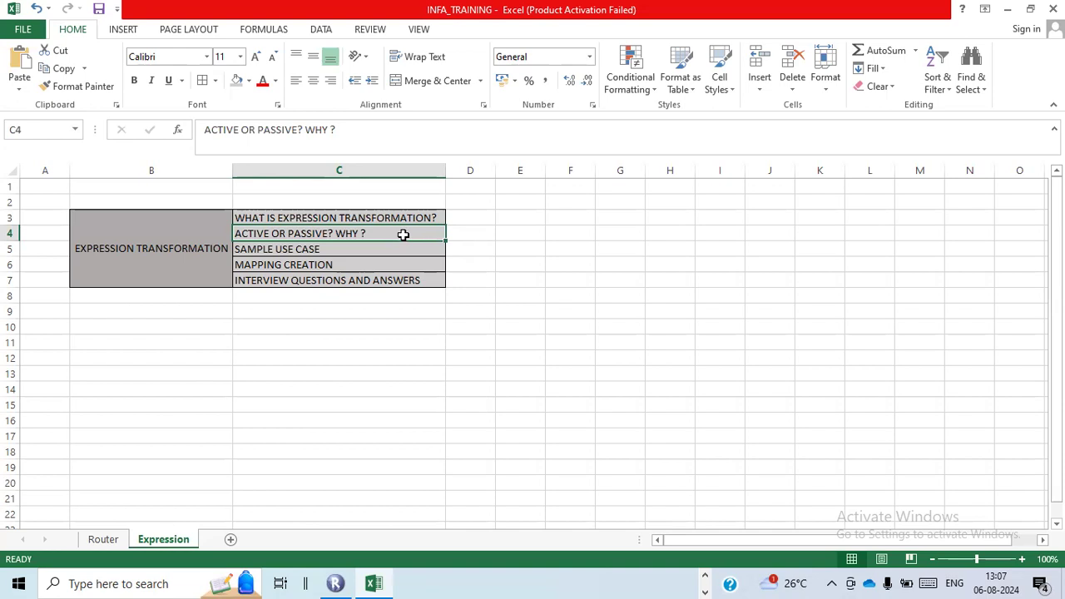
pyautogui.click(387, 246)
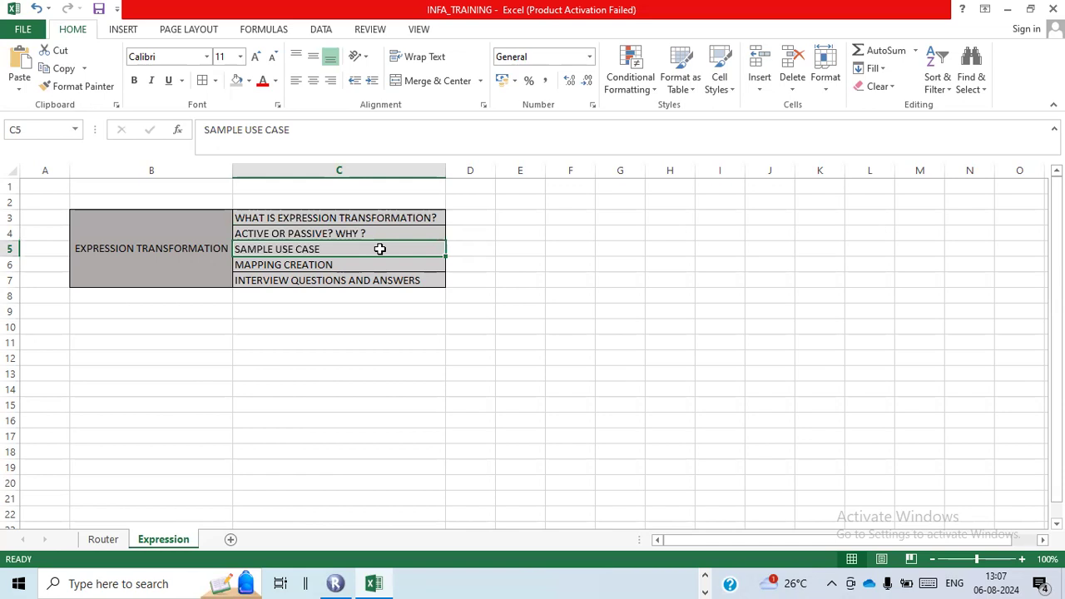
pyautogui.click(376, 267)
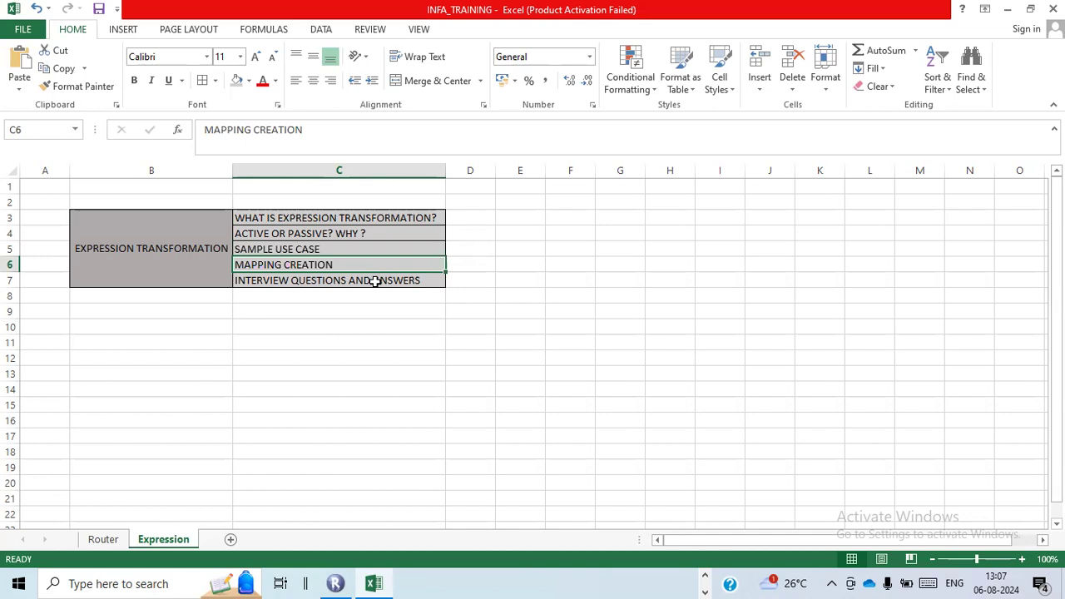
pyautogui.click(376, 283)
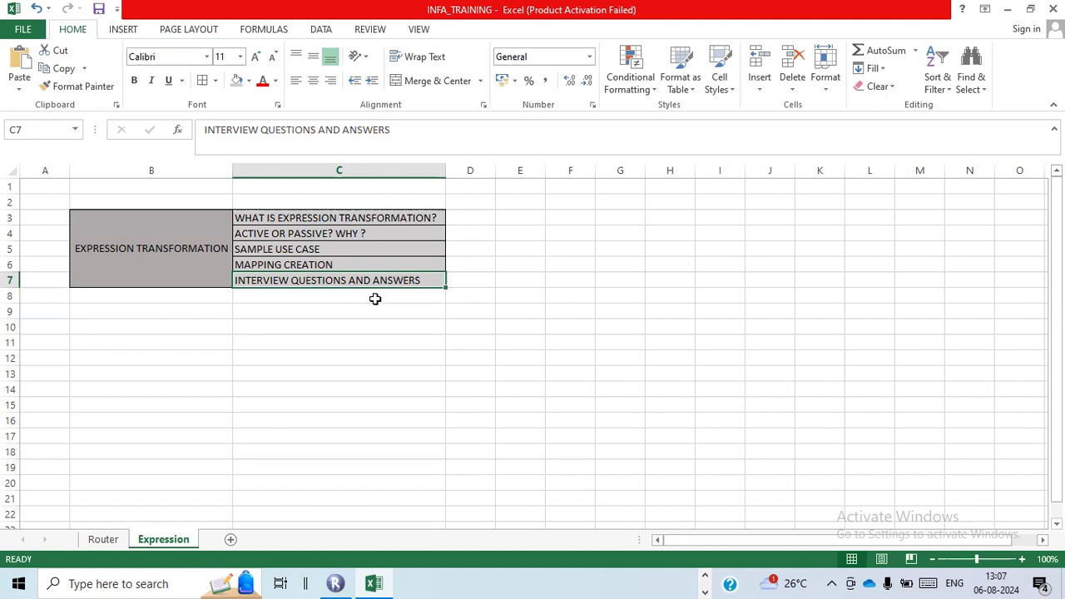
# - Switch to Informatica PowerCenter Designer, open the Mapping Designer and expand the Sources folder of the Training folder
pyautogui.hotkey('alt', 'Tab')
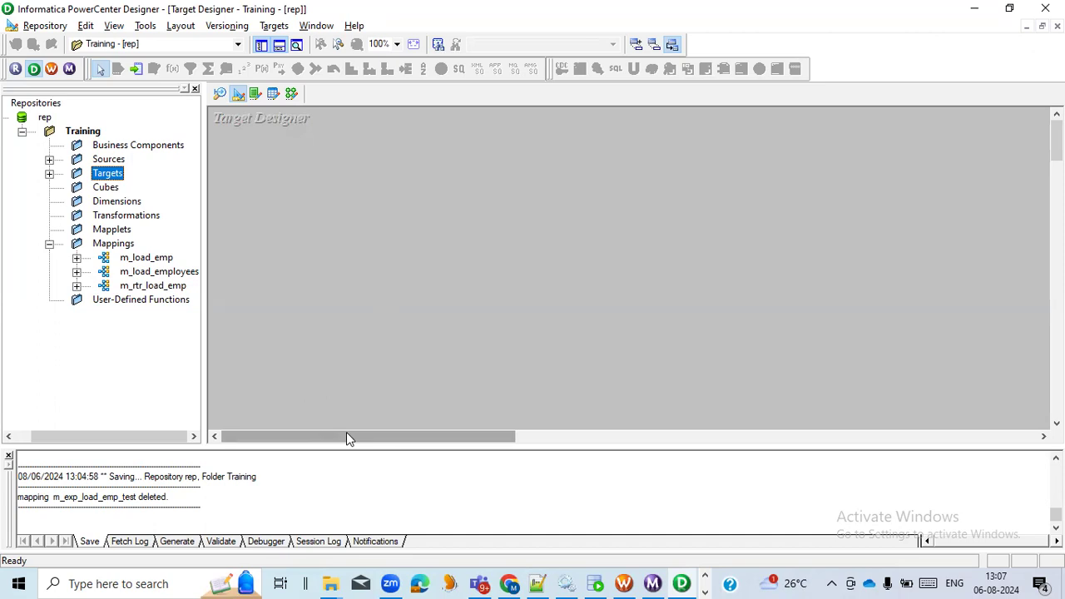
pyautogui.click(292, 94)
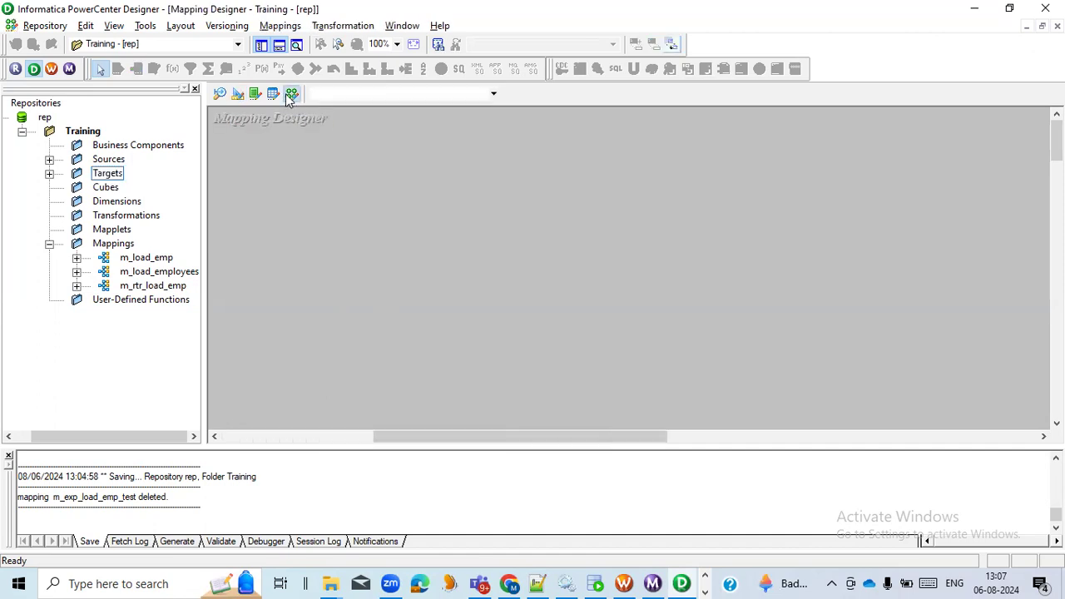
pyautogui.click(49, 159)
pyautogui.moveTo(171, 188); pyautogui.dragTo(398, 212)
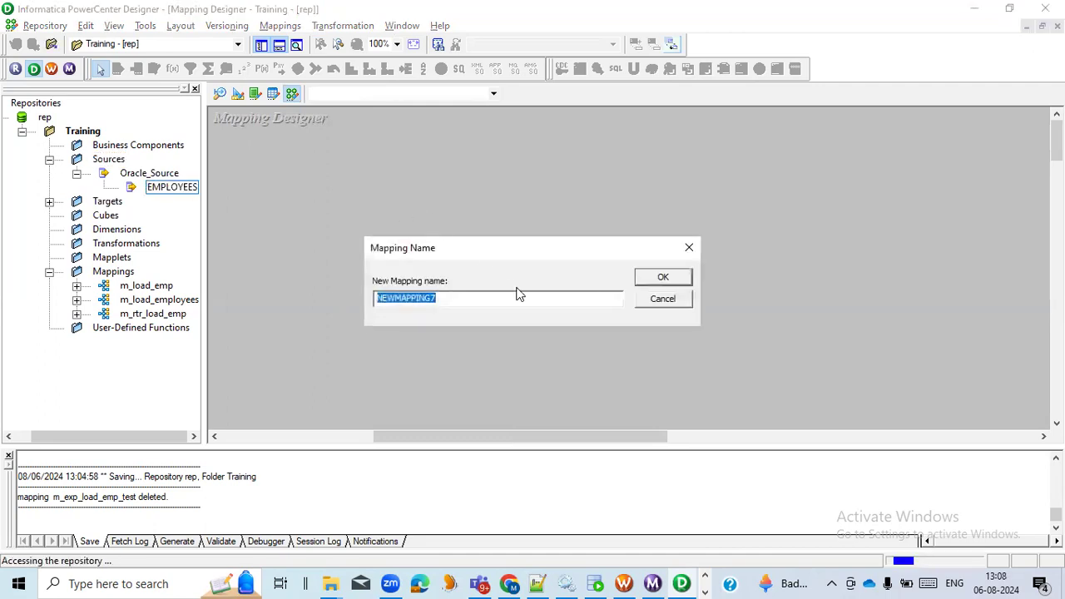
pyautogui.write('m_')
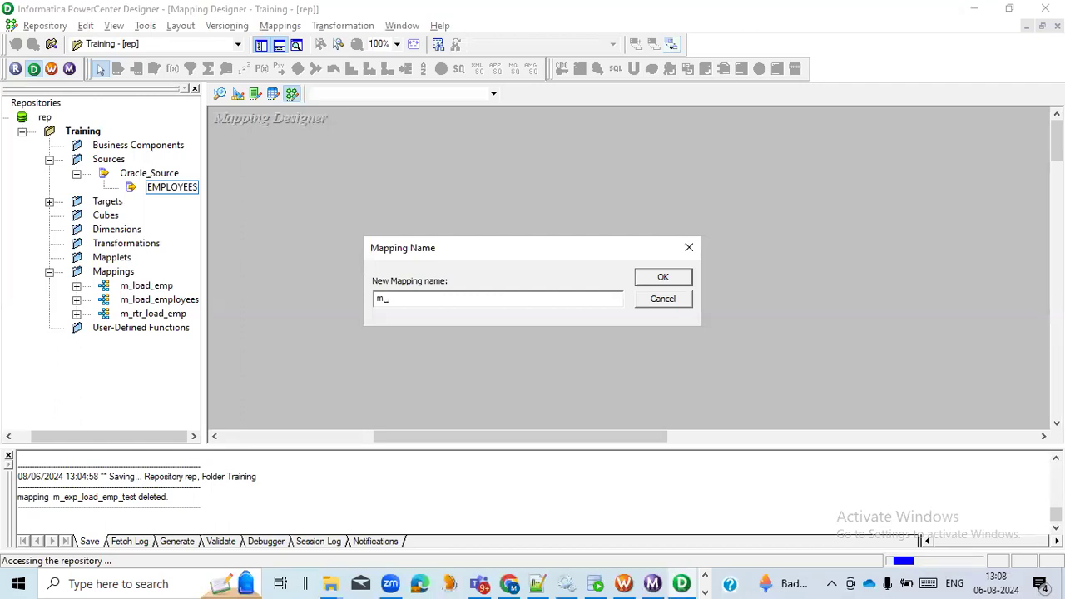
pyautogui.click(657, 301)
# - Create a new mapping named m_exp_load_emp
pyautogui.click(279, 25)
pyautogui.click(283, 40)
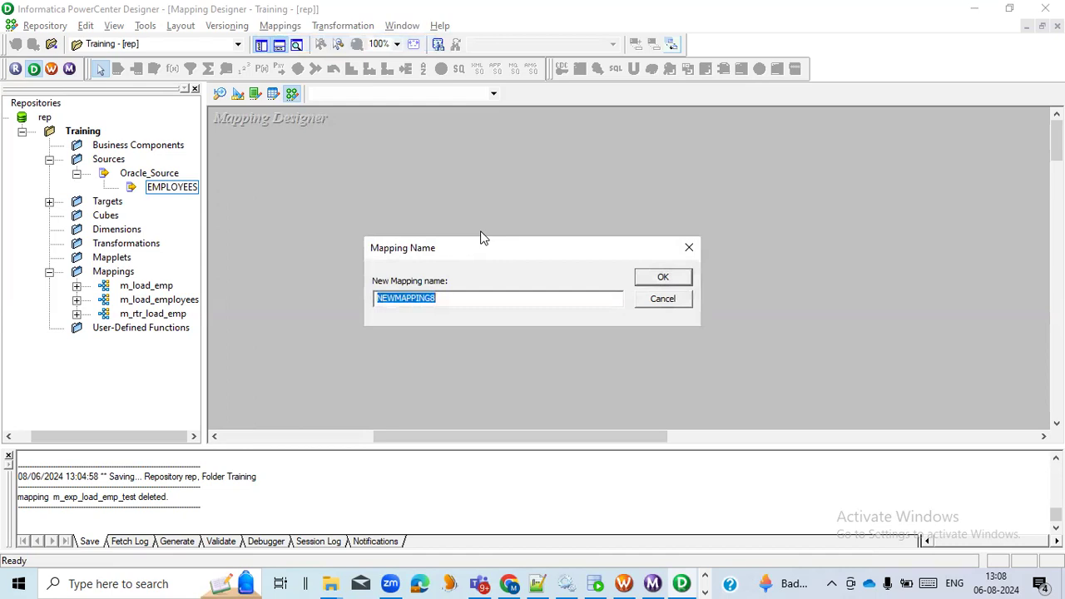
pyautogui.write('m_e')
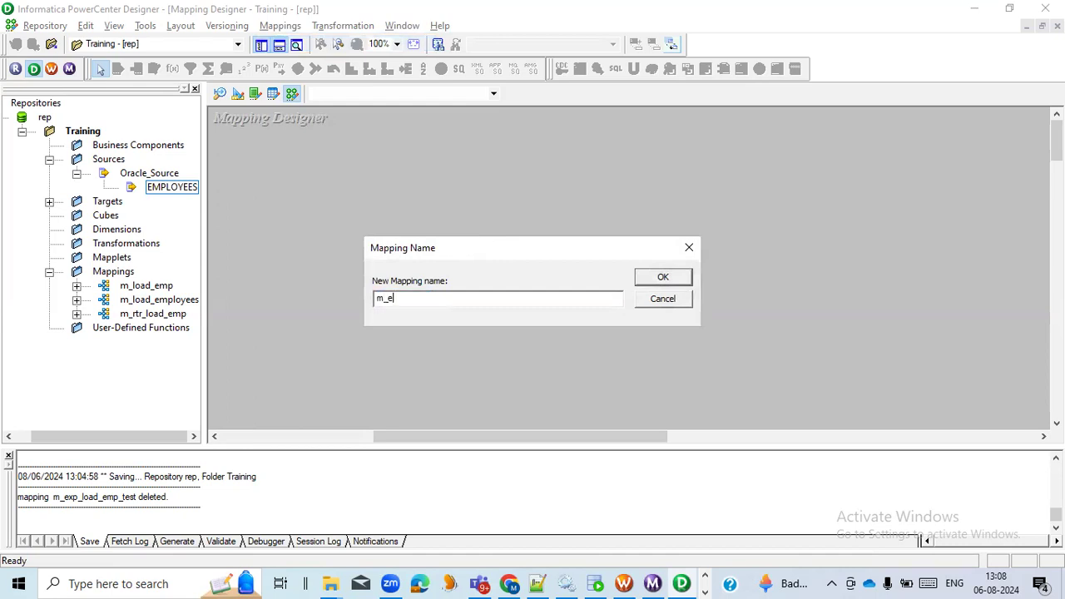
pyautogui.write('xp_load_emp')
pyautogui.click(660, 279)
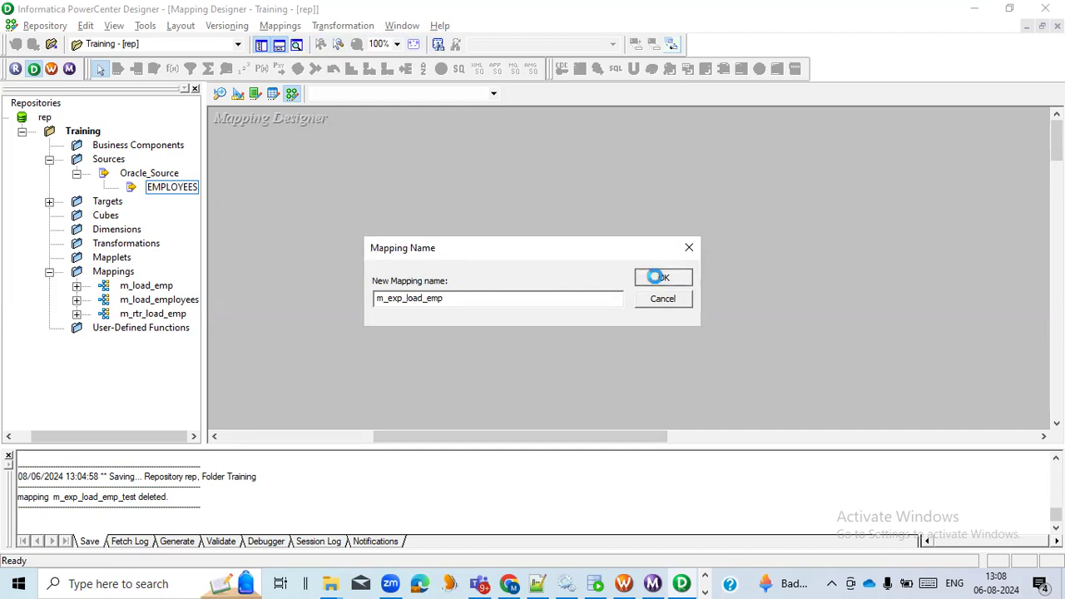
# - Add the EMPLOYEES source from Oracle_Source to the mapping and place its source qualifier to the lower right of it
pyautogui.moveTo(159, 193); pyautogui.dragTo(297, 183)
pyautogui.click(527, 233)
pyautogui.moveTo(451, 246); pyautogui.dragTo(566, 282)
pyautogui.moveTo(515, 448); pyautogui.dragTo(563, 443)
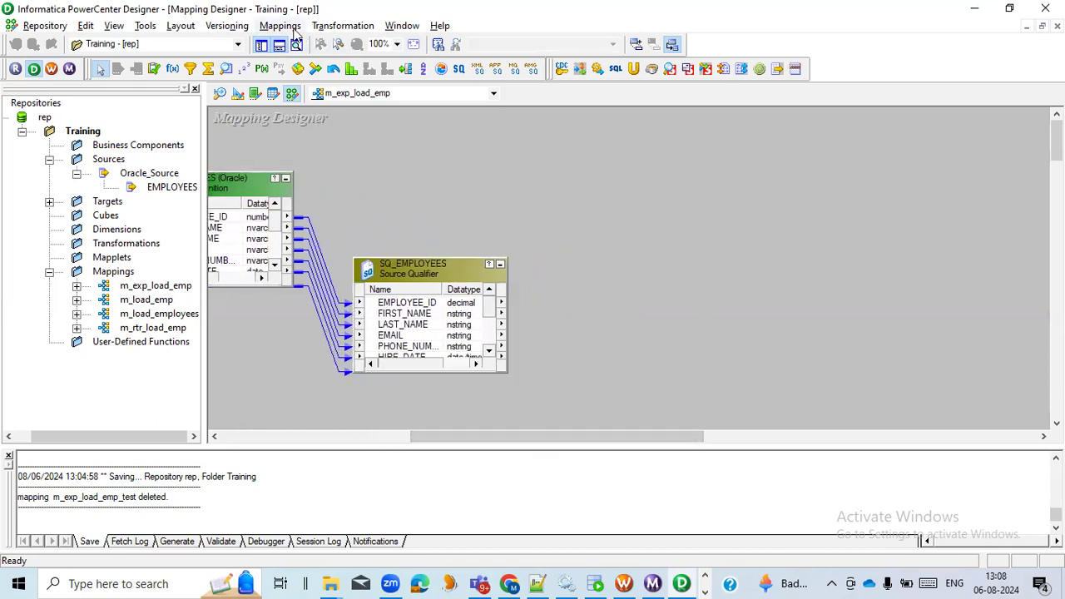
# - Create an Expression transformation named exp_EMP in the mapping
pyautogui.click(342, 26)
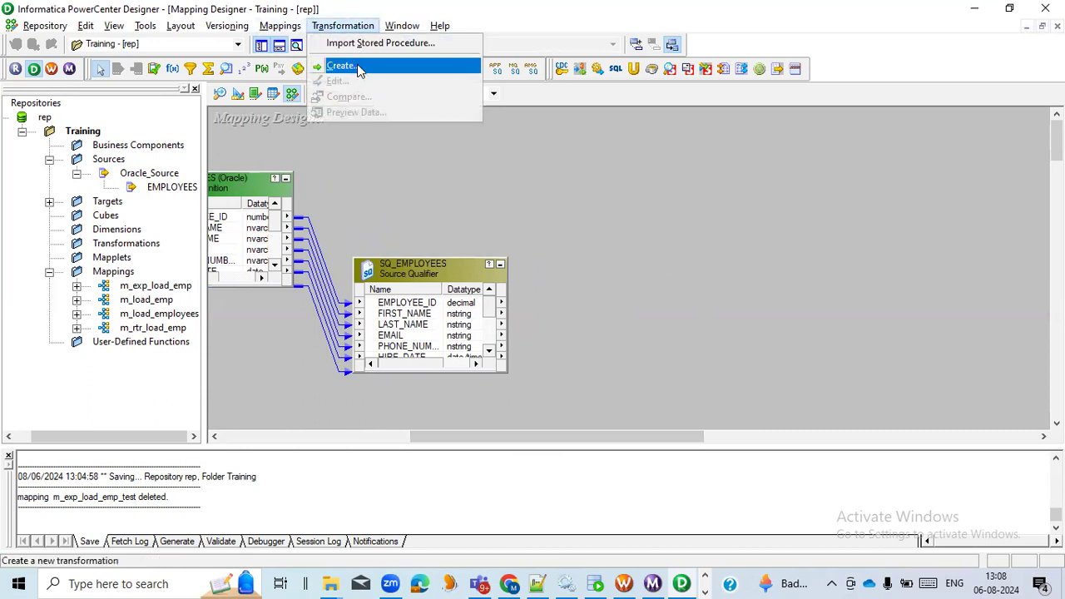
pyautogui.click(359, 67)
pyautogui.press('e')
pyautogui.click(615, 292)
pyautogui.write('exp_')
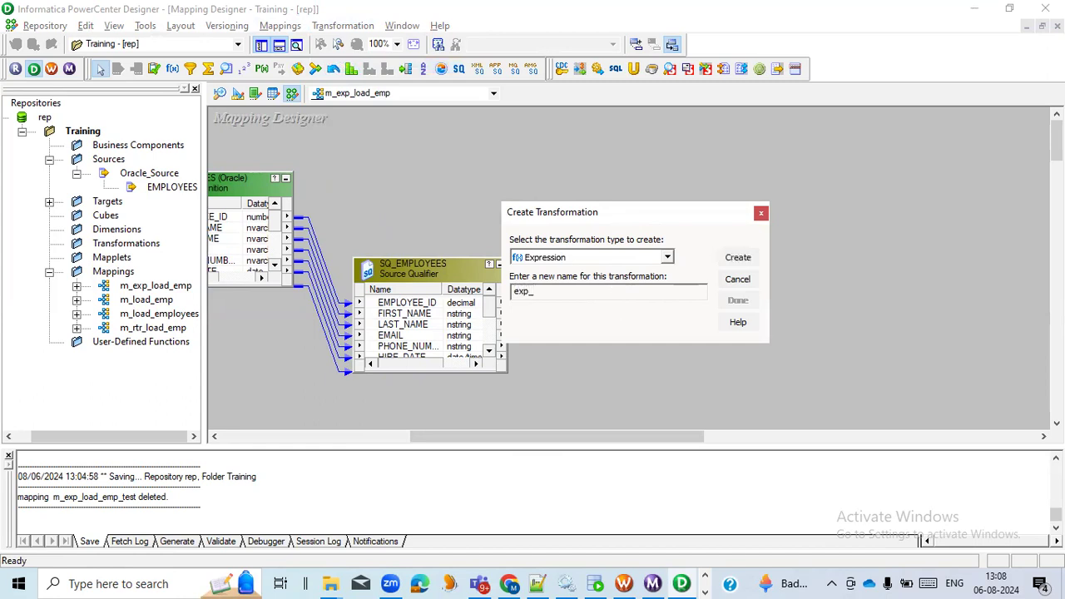
pyautogui.write('EMP')
pyautogui.click(737, 258)
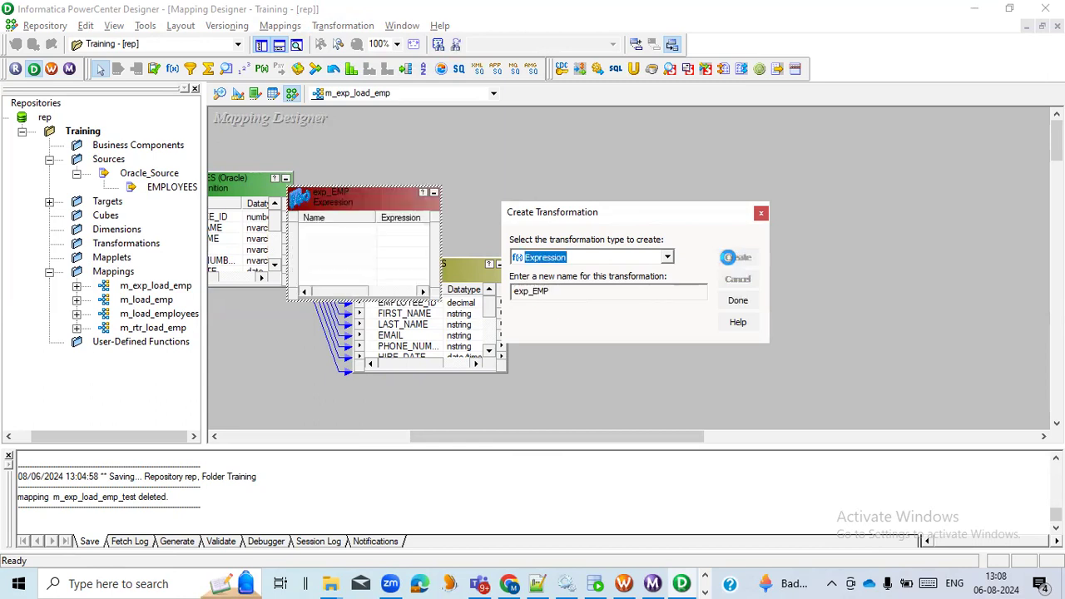
pyautogui.click(745, 305)
# - Place exp_EMP to the right of SQ_EMPLOYEES and enlarge the source qualifier upwards to fit all its ports
pyautogui.moveTo(373, 205); pyautogui.dragTo(691, 260)
pyautogui.moveTo(594, 440); pyautogui.dragTo(565, 441)
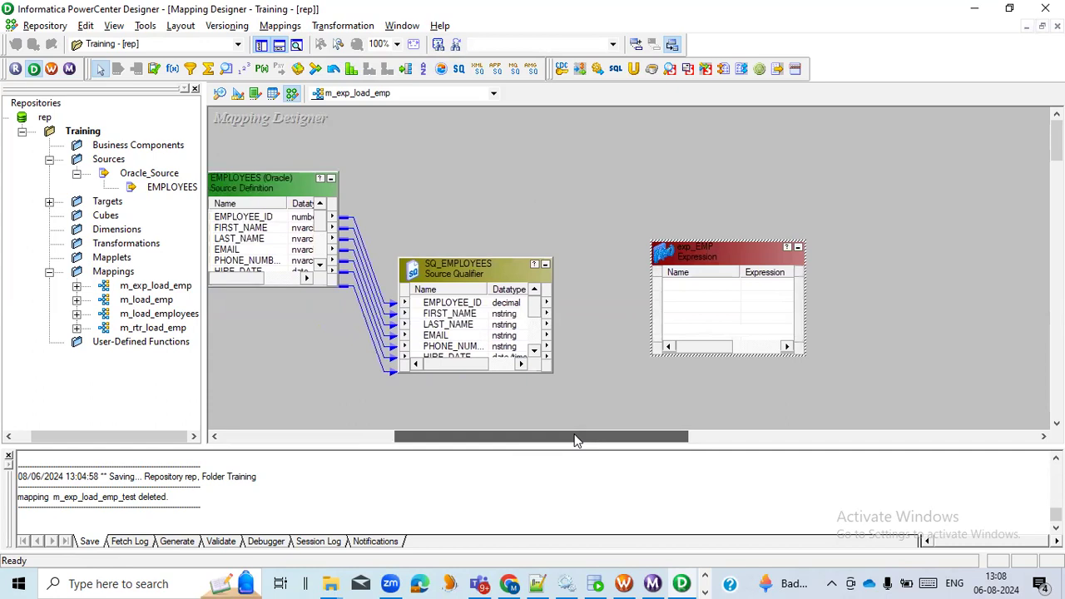
pyautogui.moveTo(489, 256); pyautogui.dragTo(489, 188)
# - Link all ports of SQ_EMPLOYEES into exp_EMP and enlarge exp_EMP upwards to fit its full port list
pyautogui.rightClick(466, 236)
pyautogui.click(505, 241)
pyautogui.moveTo(419, 237); pyautogui.dragTo(679, 283)
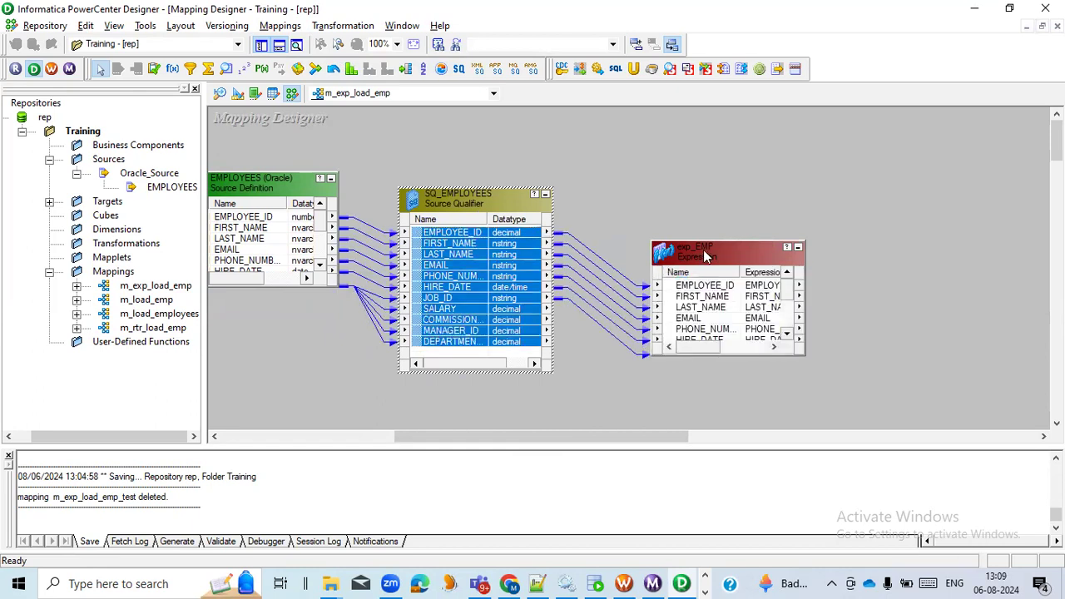
pyautogui.moveTo(703, 241); pyautogui.dragTo(703, 147)
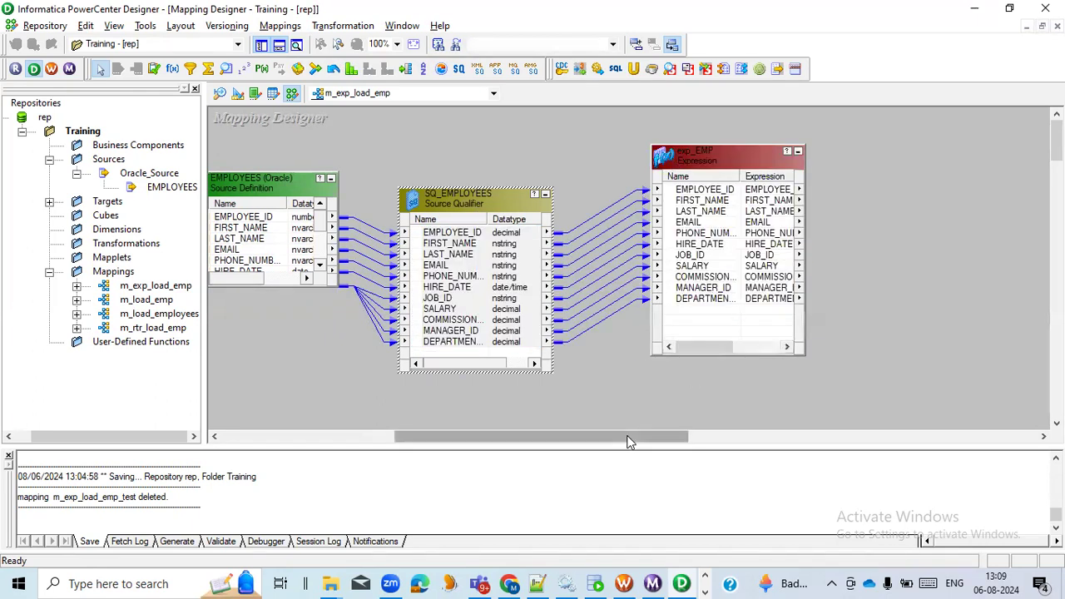
# - Open exp_EMP for editing and review its transformation, properties and metadata extension settings, ending on its port list
pyautogui.moveTo(629, 438); pyautogui.dragTo(704, 440)
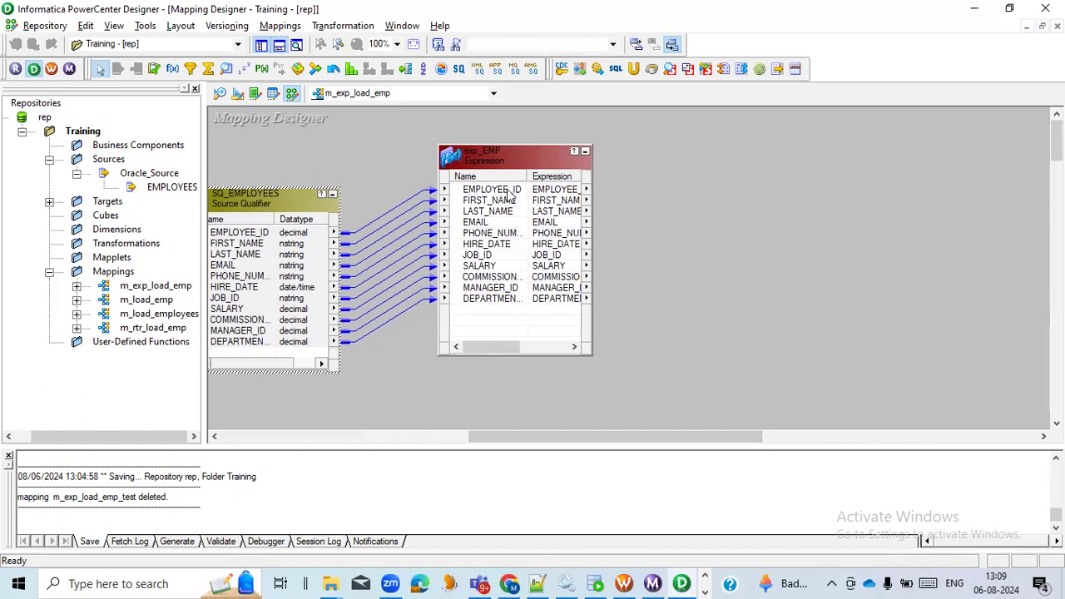
pyautogui.doubleClick(491, 158)
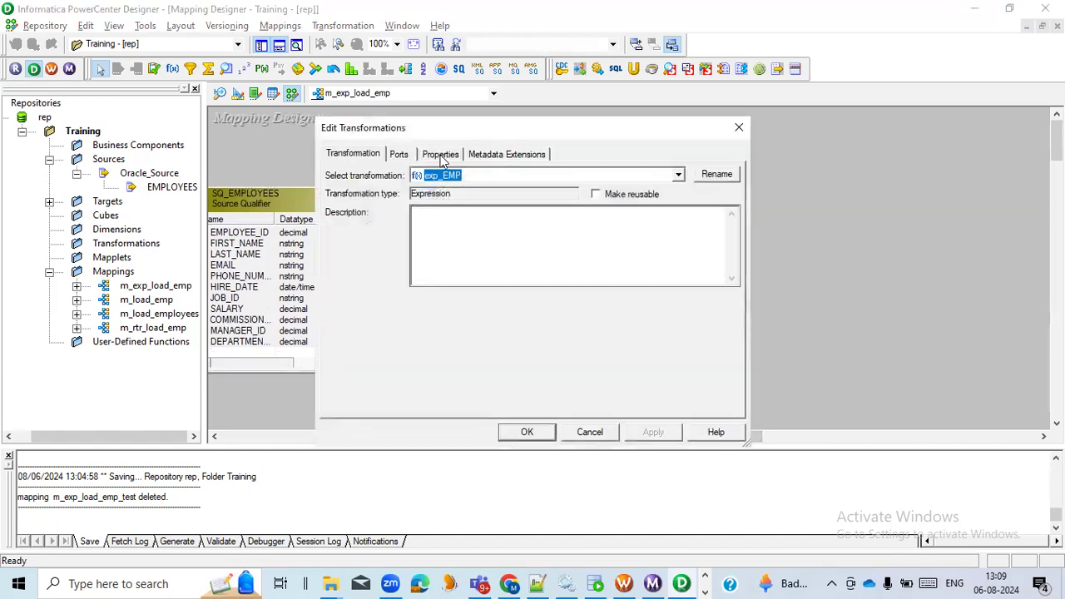
pyautogui.click(401, 157)
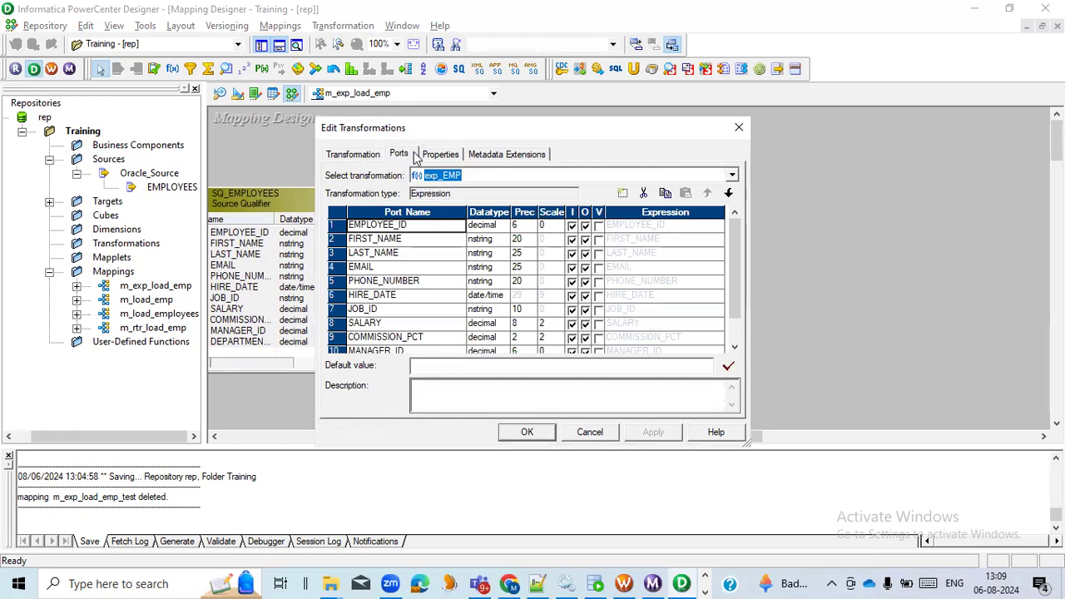
pyautogui.click(351, 158)
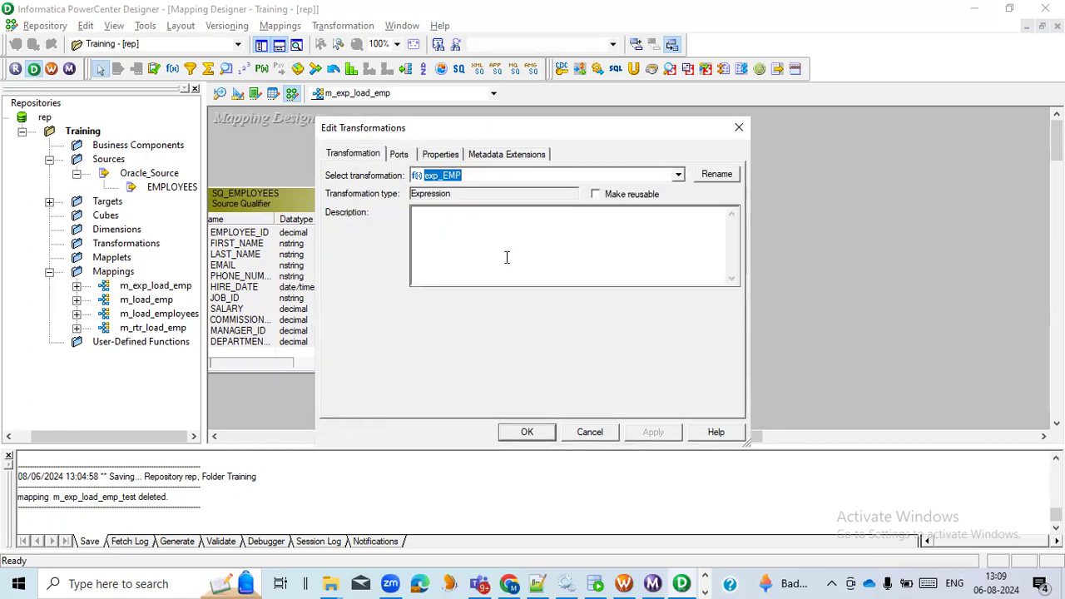
pyautogui.click(407, 158)
pyautogui.click(454, 158)
pyautogui.click(491, 158)
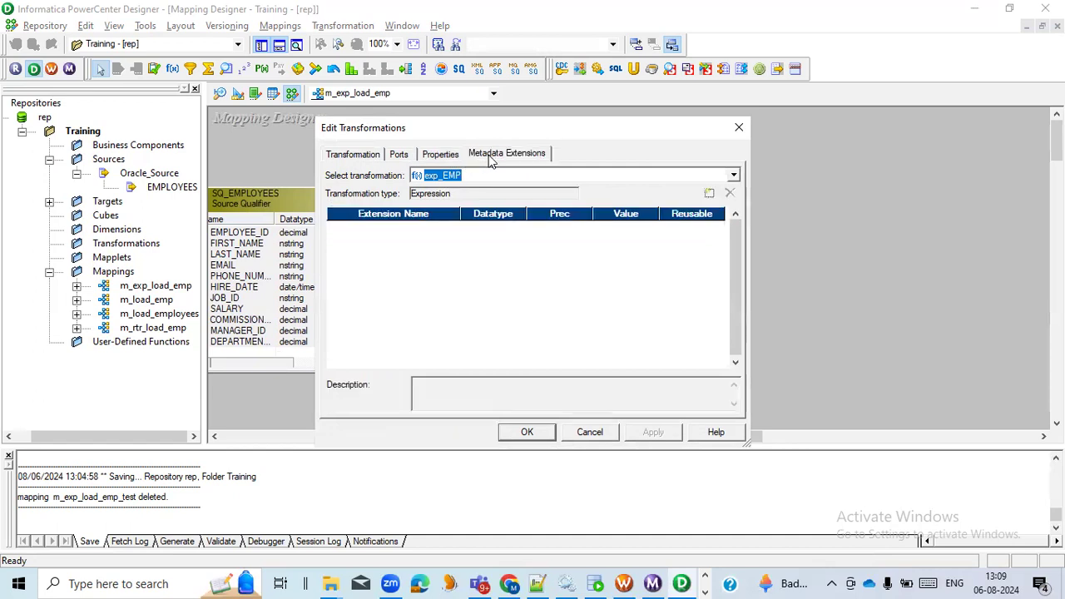
pyautogui.click(401, 156)
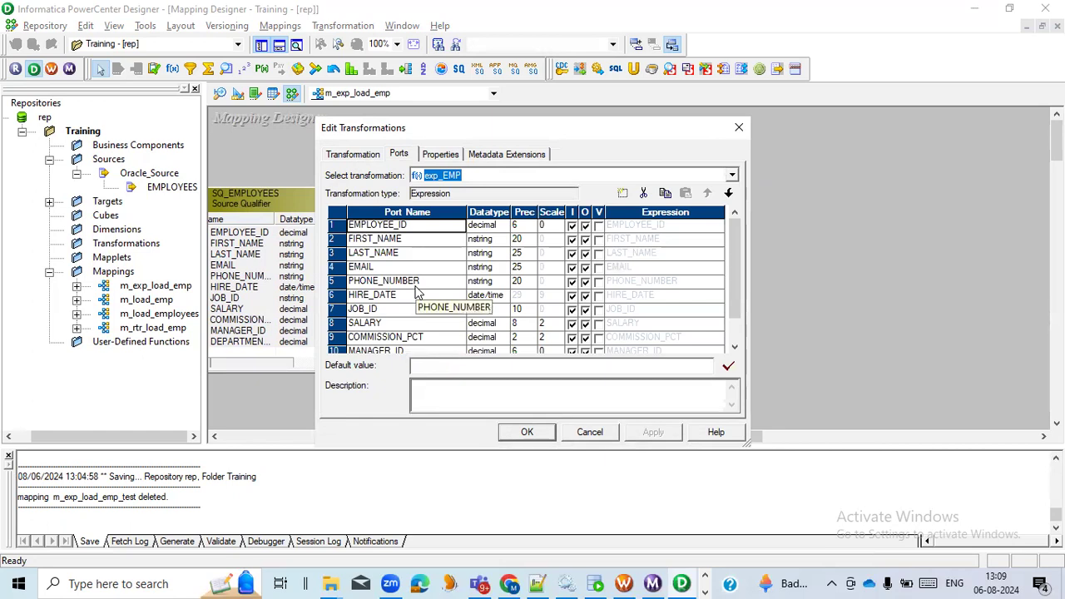
pyautogui.scroll(-1, 420, 293)
pyautogui.scroll(1, 420, 294)
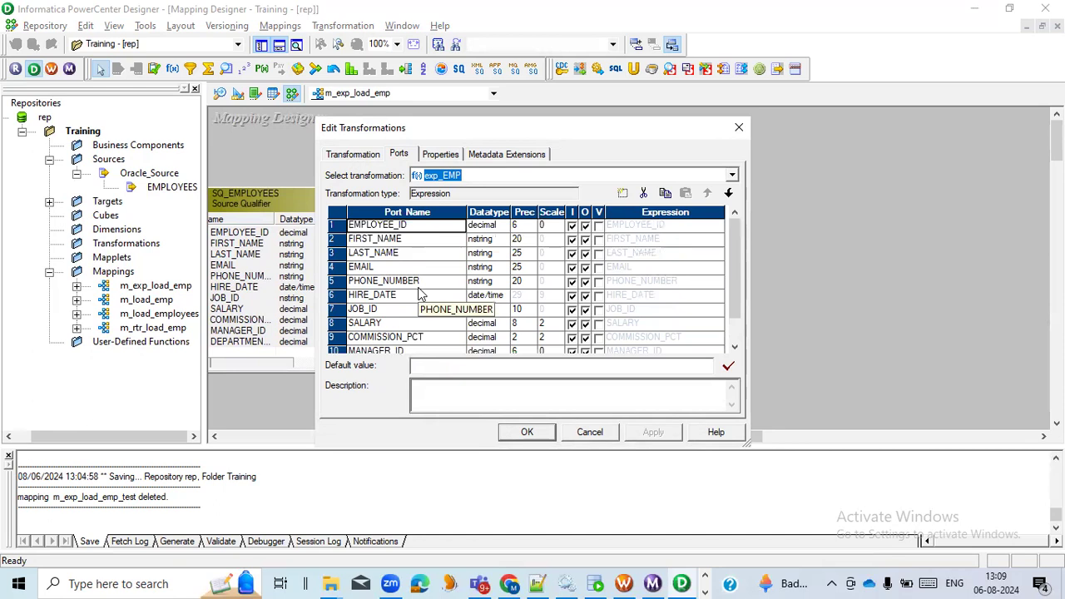
# - Switch to Oracle SQL Developer and run the query selecting employee_id, salary and salary+salary*0.1 as hike from EMPLOYEES
pyautogui.click(595, 583)
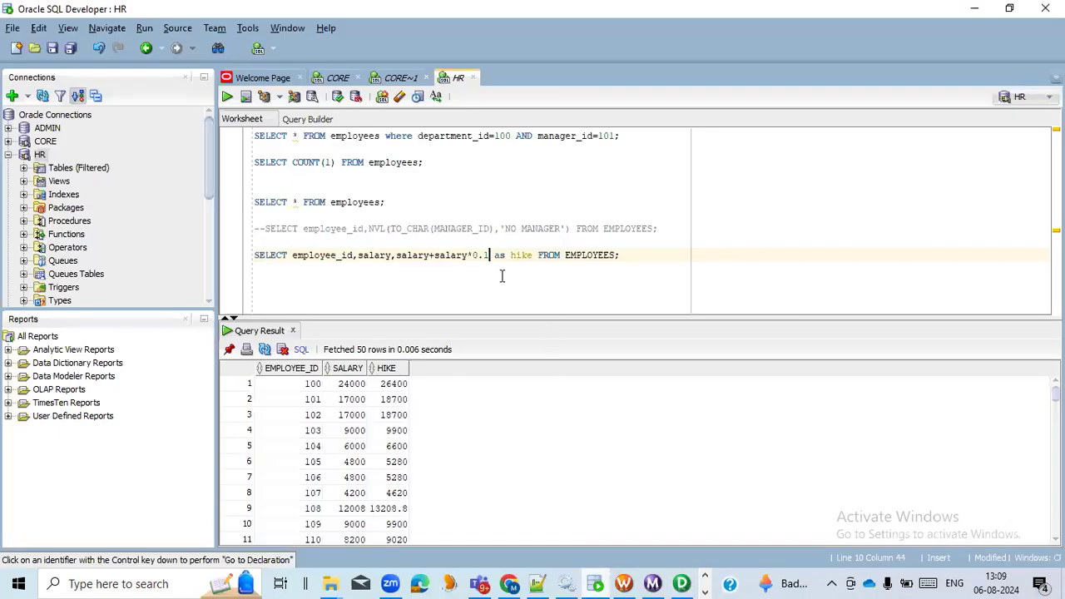
pyautogui.moveTo(489, 255); pyautogui.dragTo(397, 260)
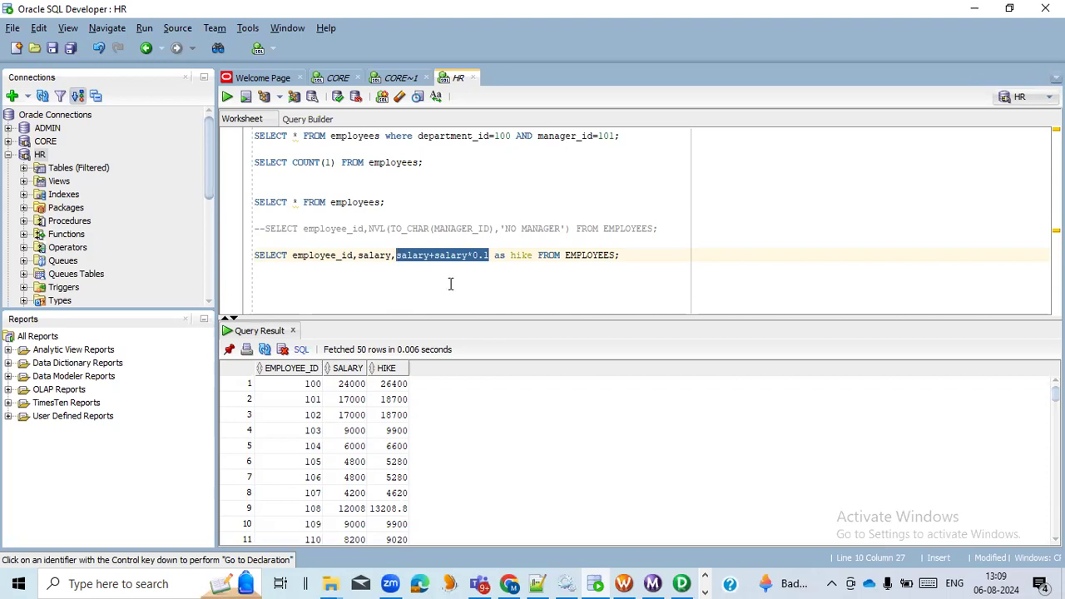
pyautogui.press('End')
pyautogui.moveTo(625, 256); pyautogui.dragTo(252, 256)
pyautogui.click(228, 97)
# - Compare the first result row's salary and hike with the salary+salary*0.1 formula, and return to the exp_EMP ports in PowerCenter Designer
pyautogui.click(313, 384)
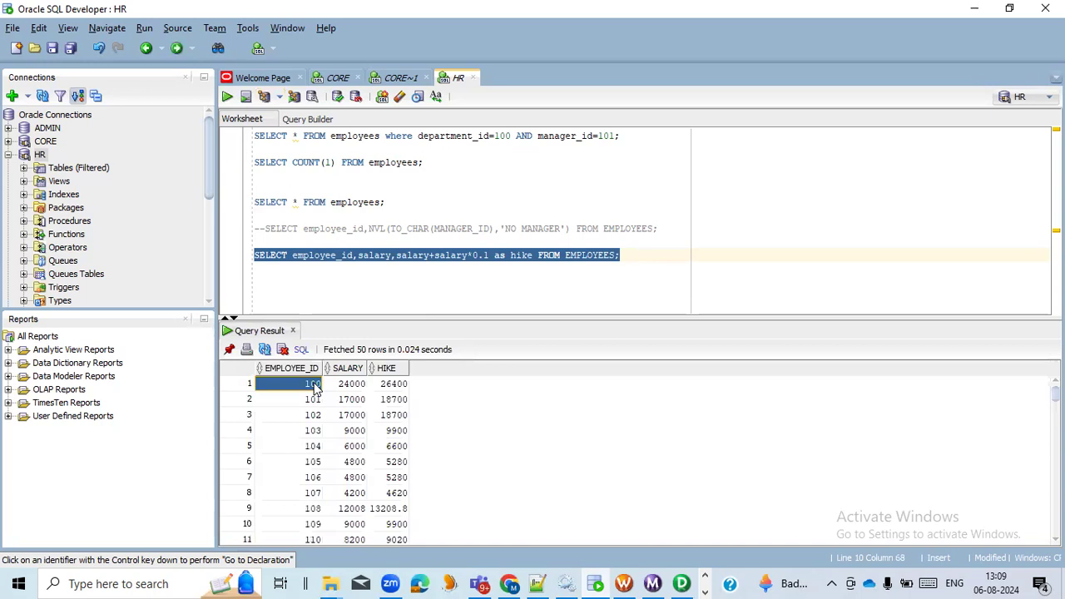
pyautogui.click(358, 389)
pyautogui.click(319, 388)
pyautogui.click(338, 390)
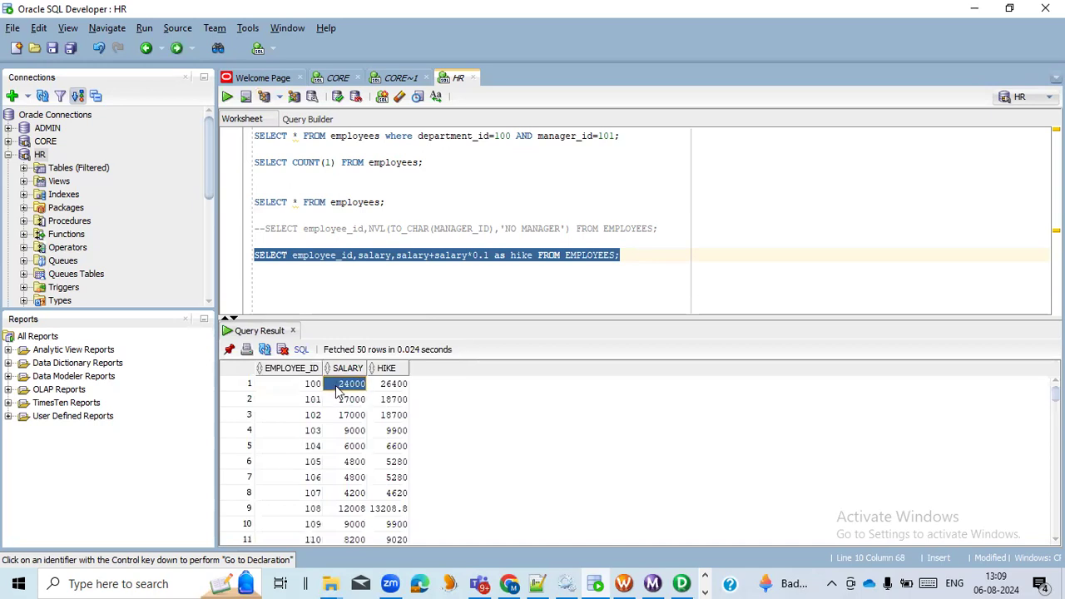
pyautogui.click(397, 389)
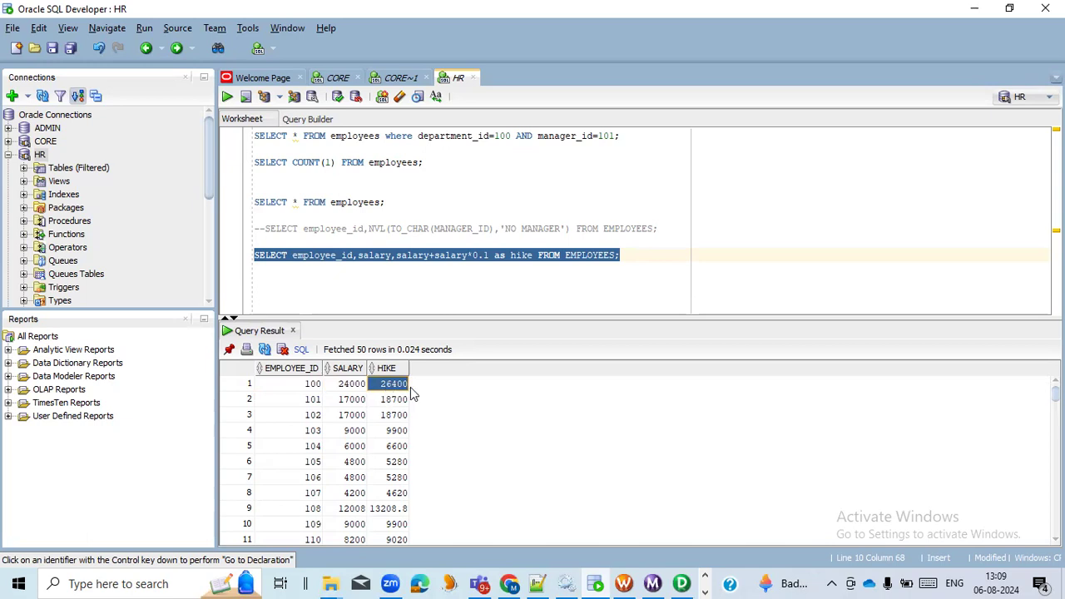
pyautogui.click(491, 255)
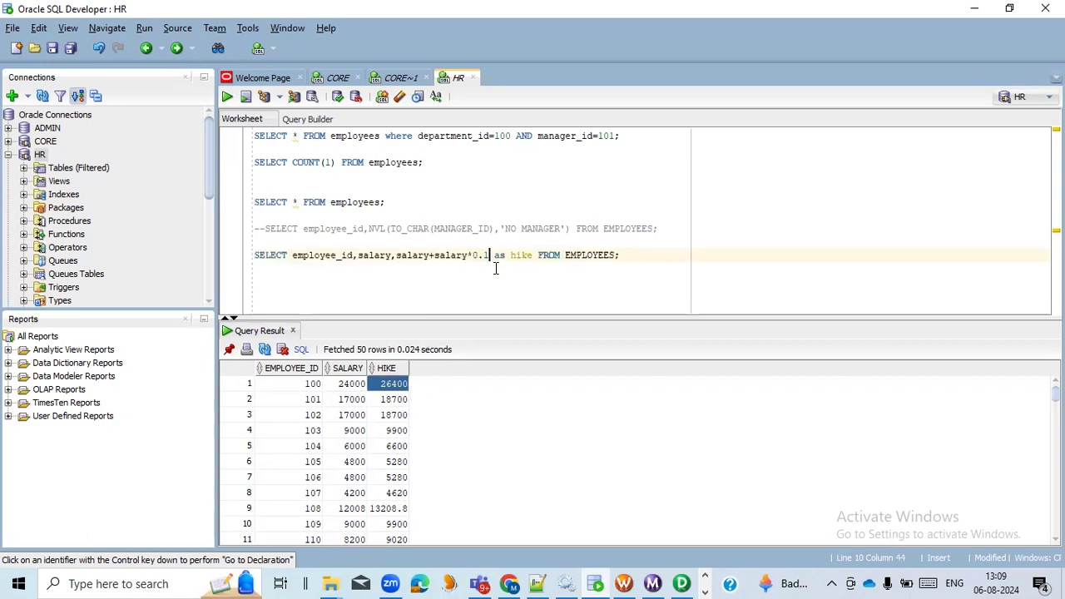
pyautogui.moveTo(492, 256); pyautogui.dragTo(398, 260)
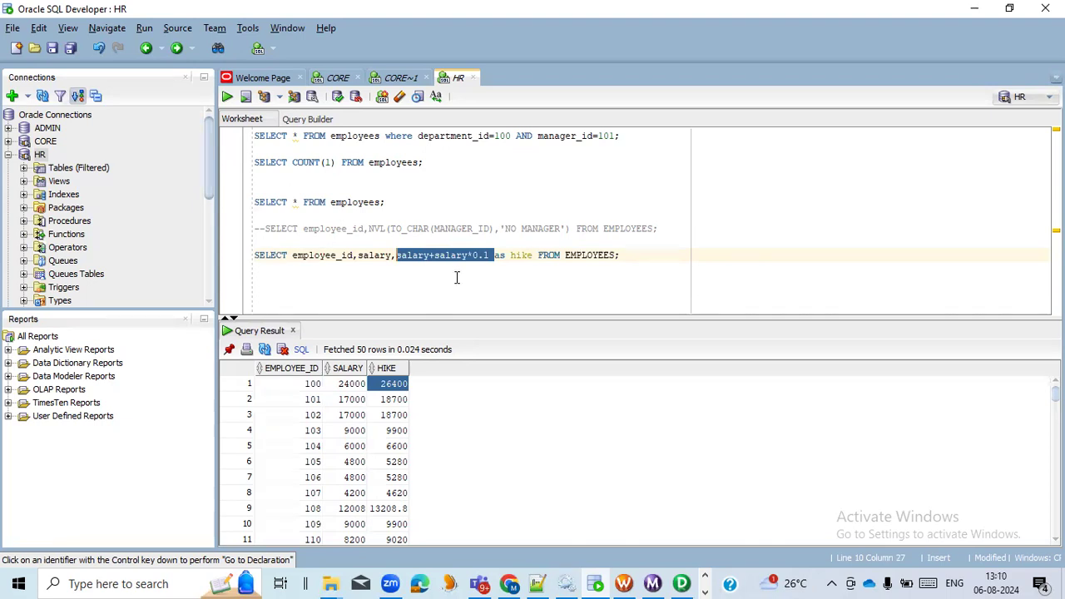
pyautogui.hotkey('alt', 'Tab')
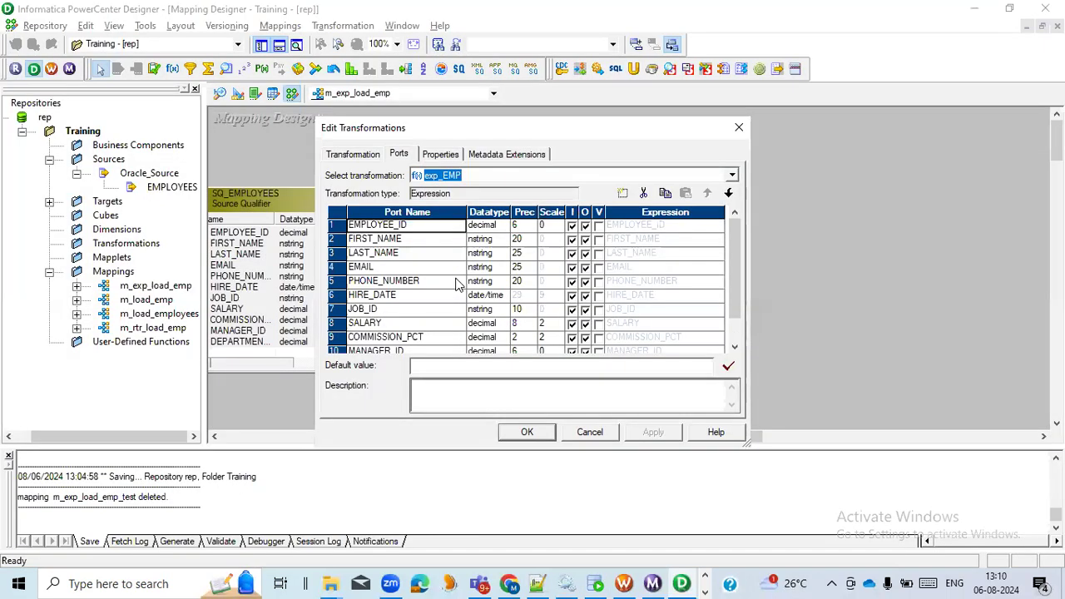
# - Add a port named v_SALARY directly below SALARY in exp_EMP and make it a variable port
pyautogui.scroll(-1, 421, 293)
pyautogui.scroll(1, 422, 293)
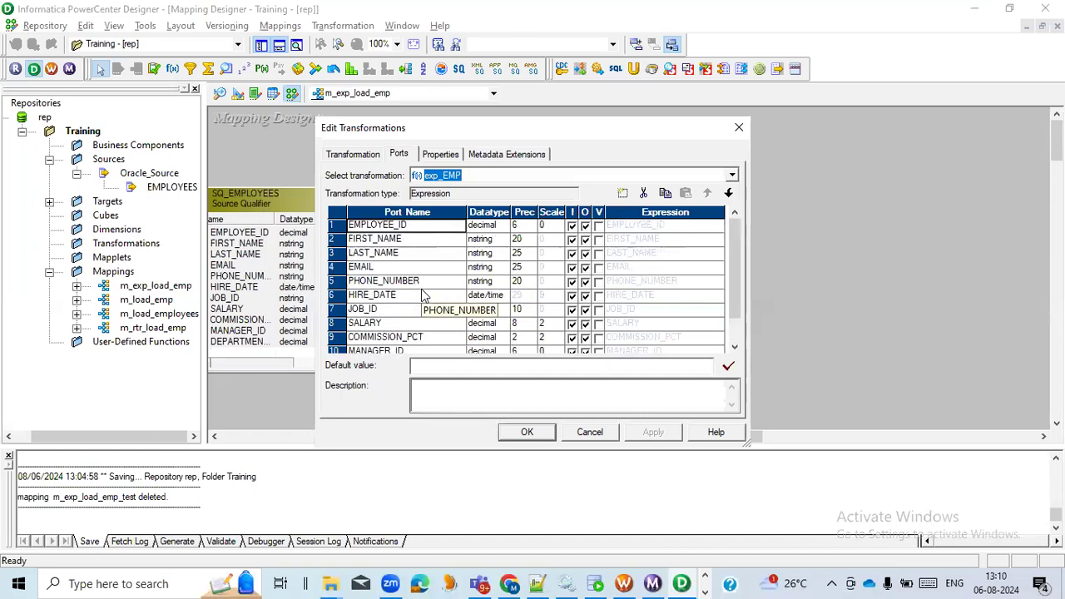
pyautogui.scroll(-1, 424, 293)
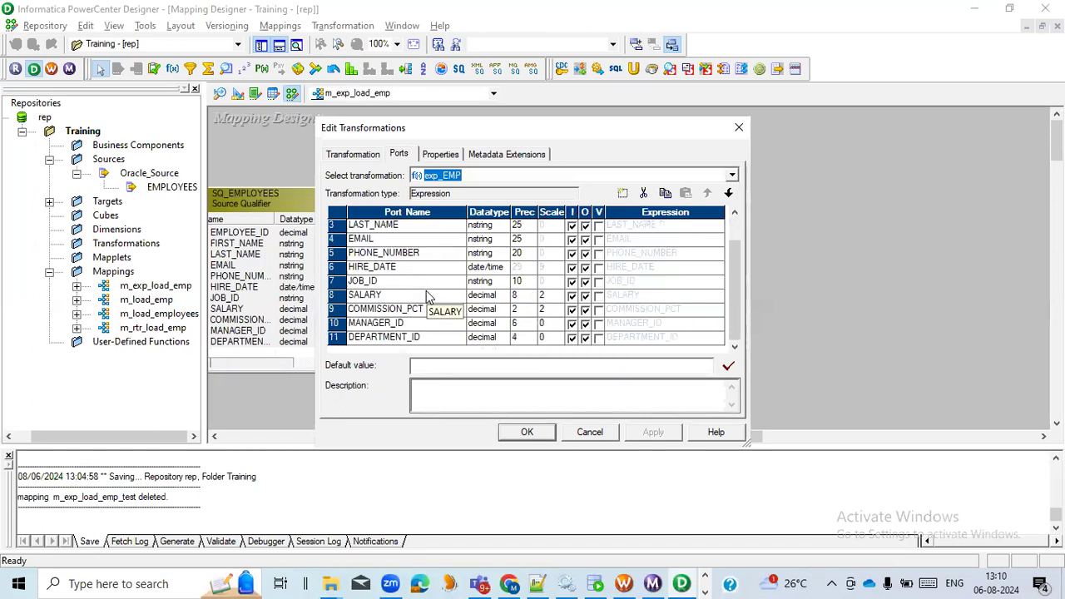
pyautogui.click(341, 296)
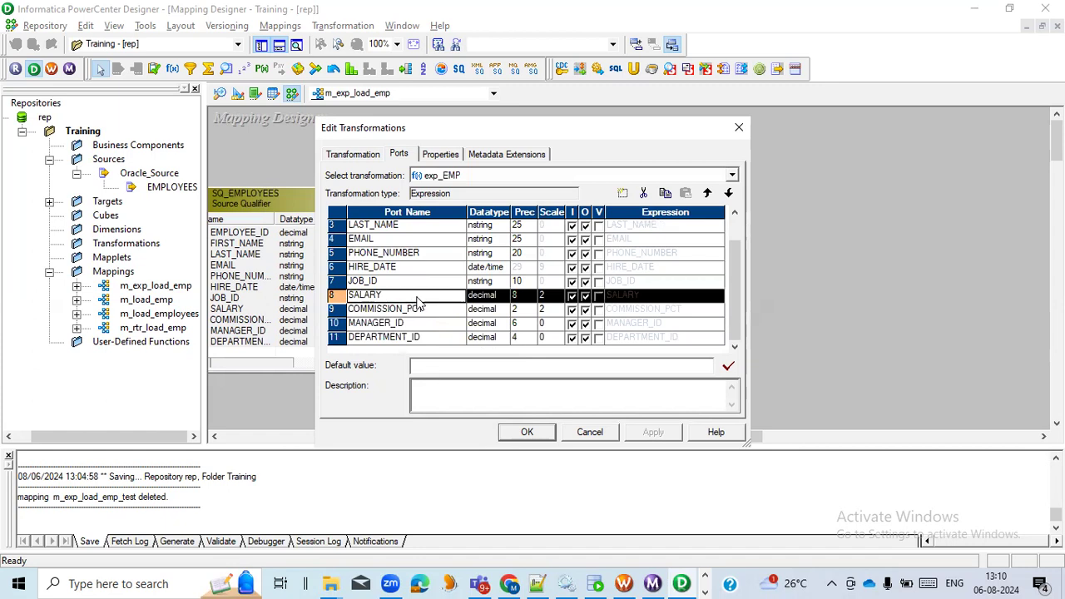
pyautogui.click(623, 193)
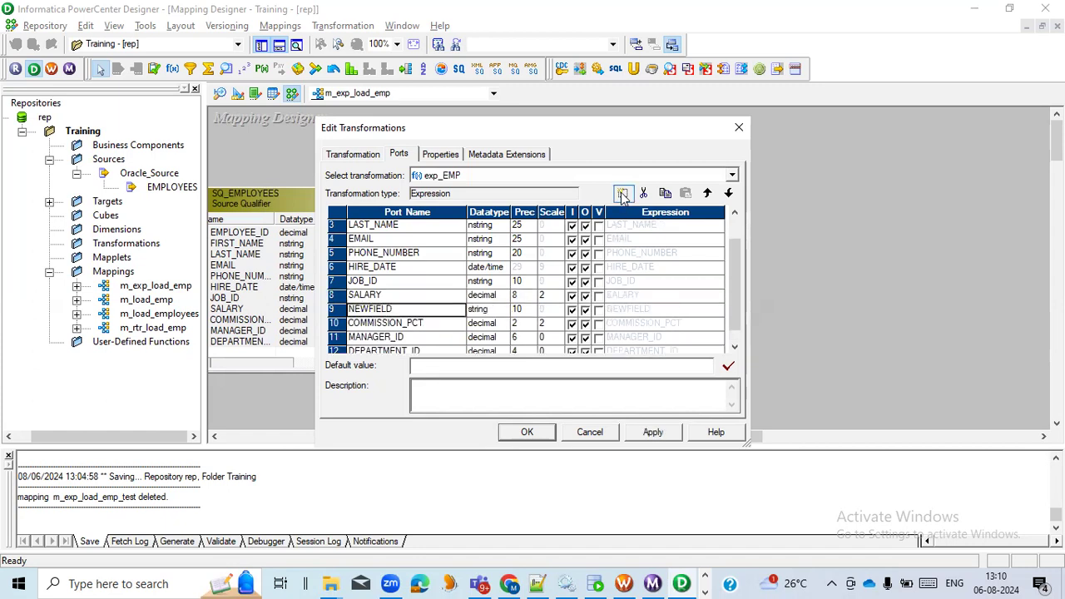
pyautogui.click(400, 314)
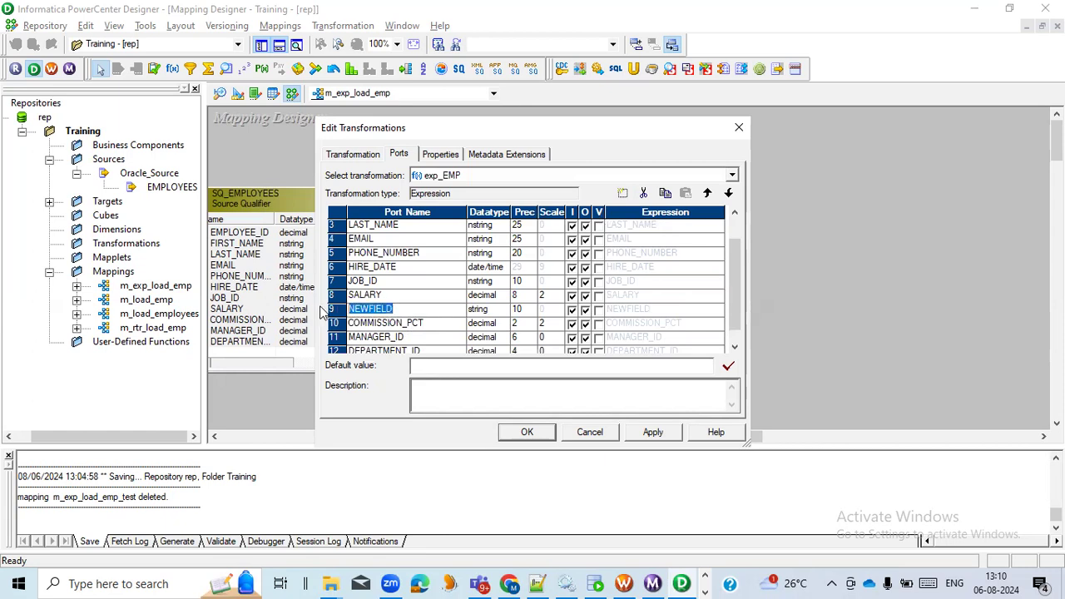
pyautogui.write('v_SALARY')
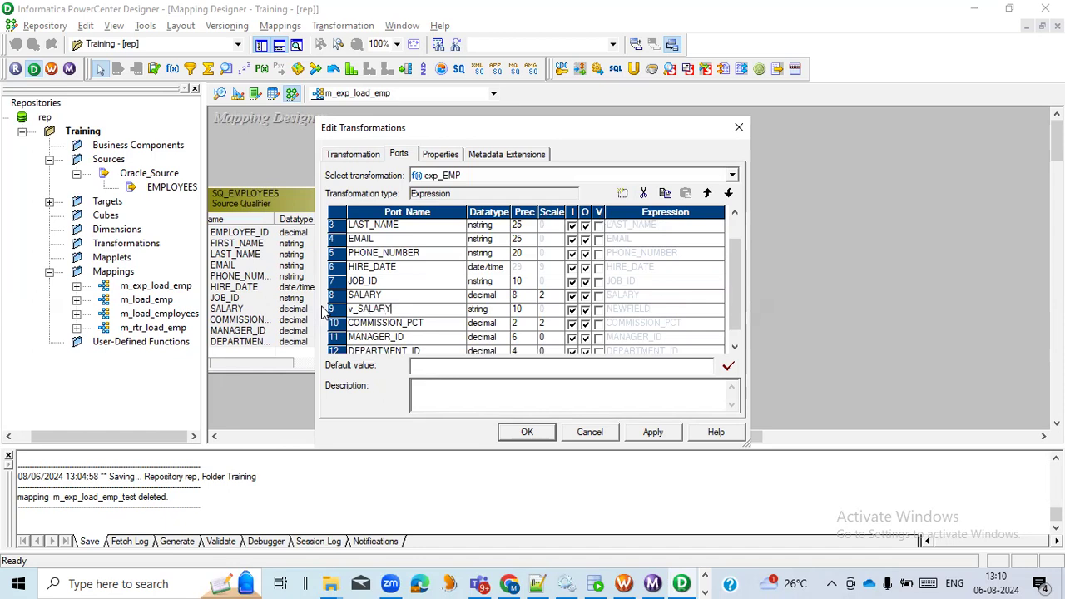
pyautogui.click(599, 311)
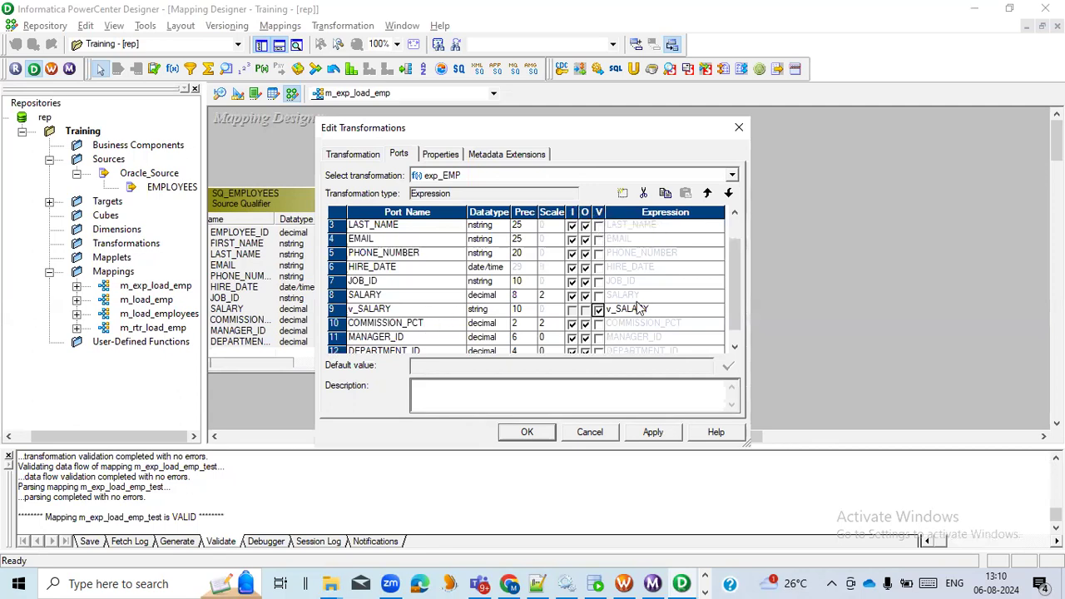
# - Set the v_SALARY expression to SALARY + SALARY * 0.10, validate it and accept it
pyautogui.click(700, 313)
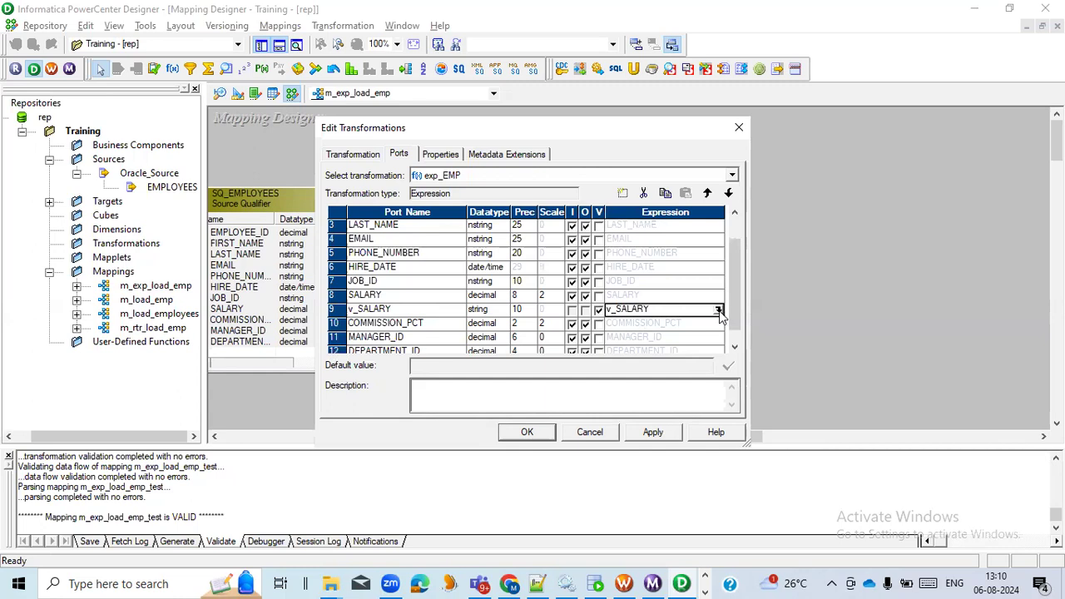
pyautogui.click(720, 310)
pyautogui.moveTo(383, 163); pyautogui.dragTo(298, 158)
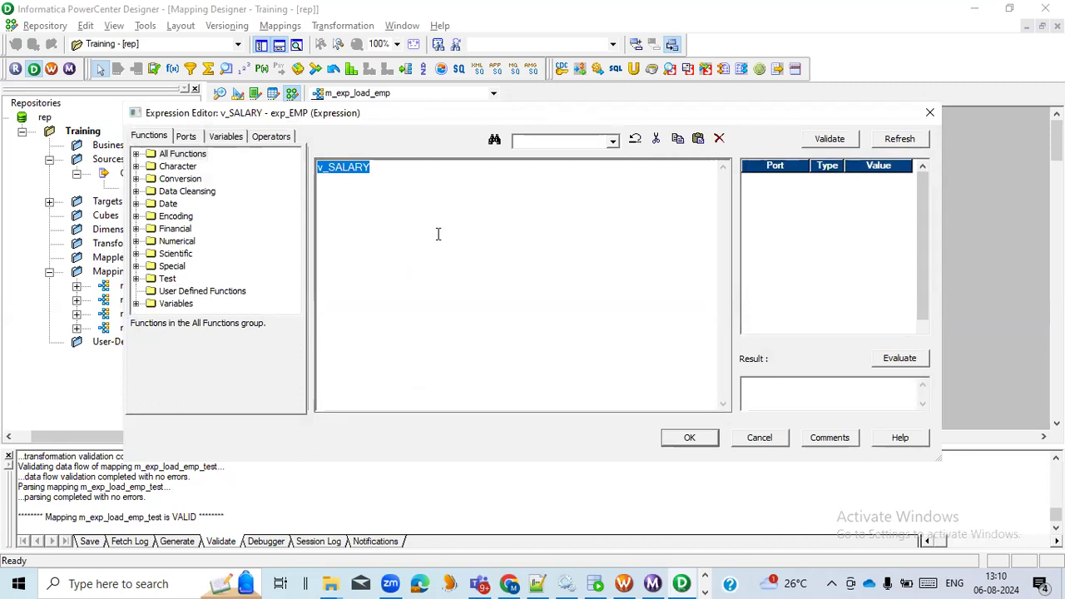
pyautogui.click(187, 137)
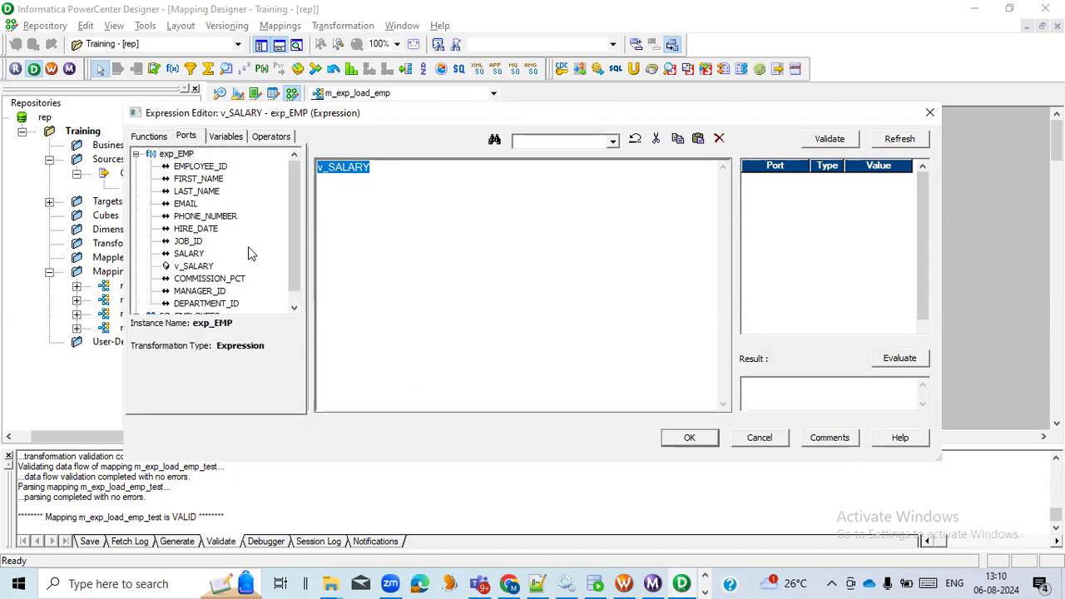
pyautogui.doubleClick(190, 254)
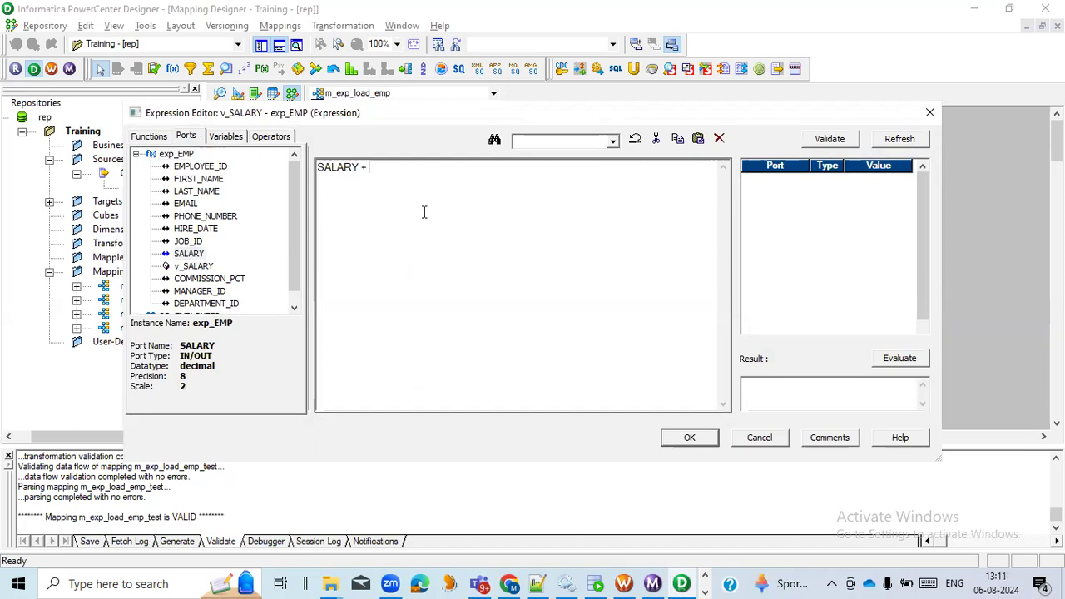
pyautogui.doubleClick(189, 254)
pyautogui.write('* 0.10')
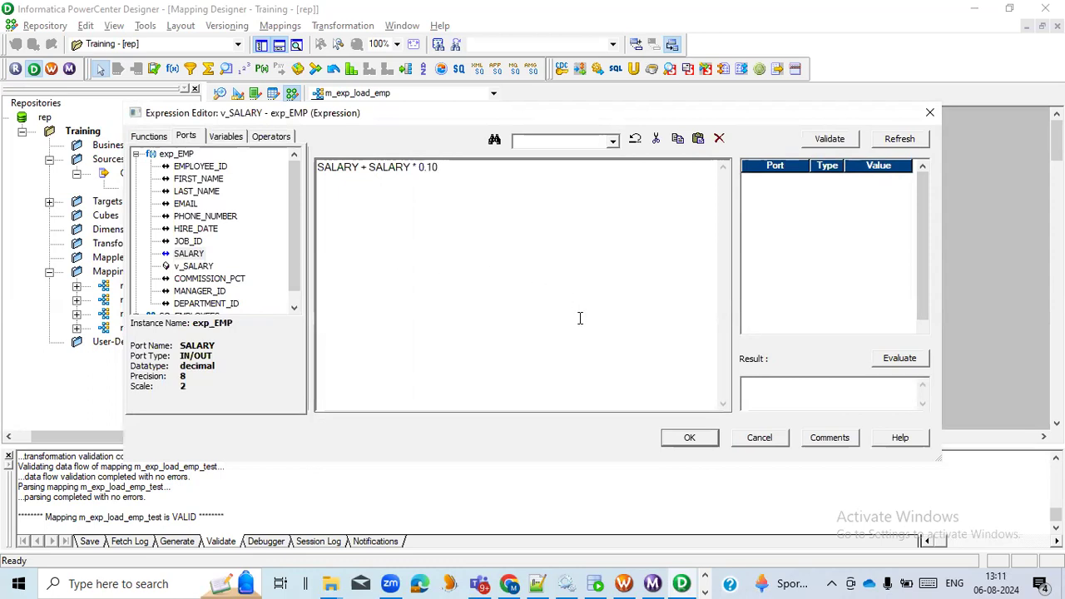
pyautogui.click(815, 142)
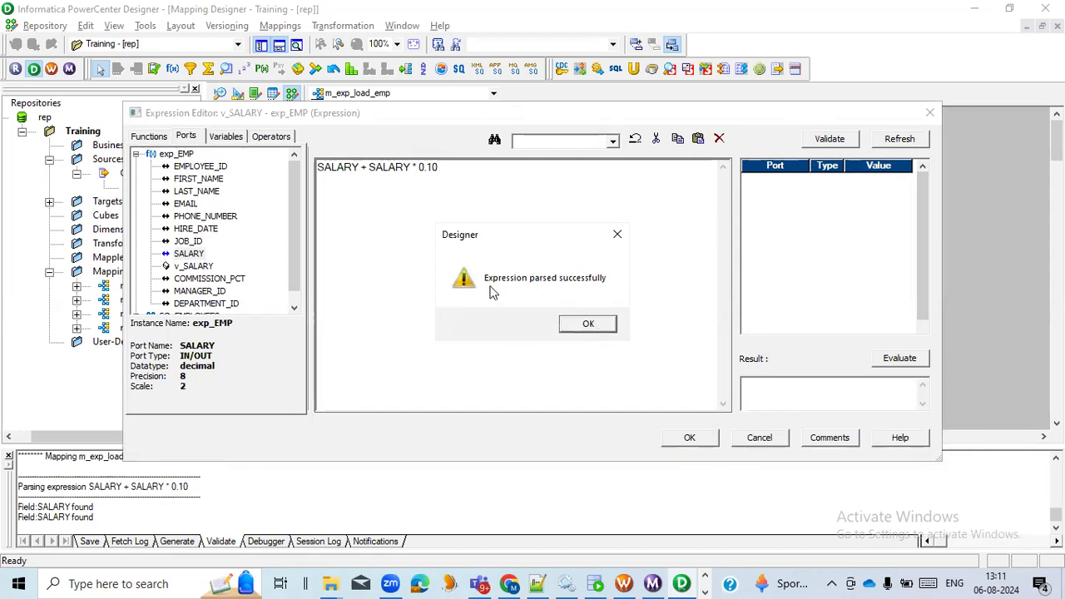
pyautogui.click(591, 327)
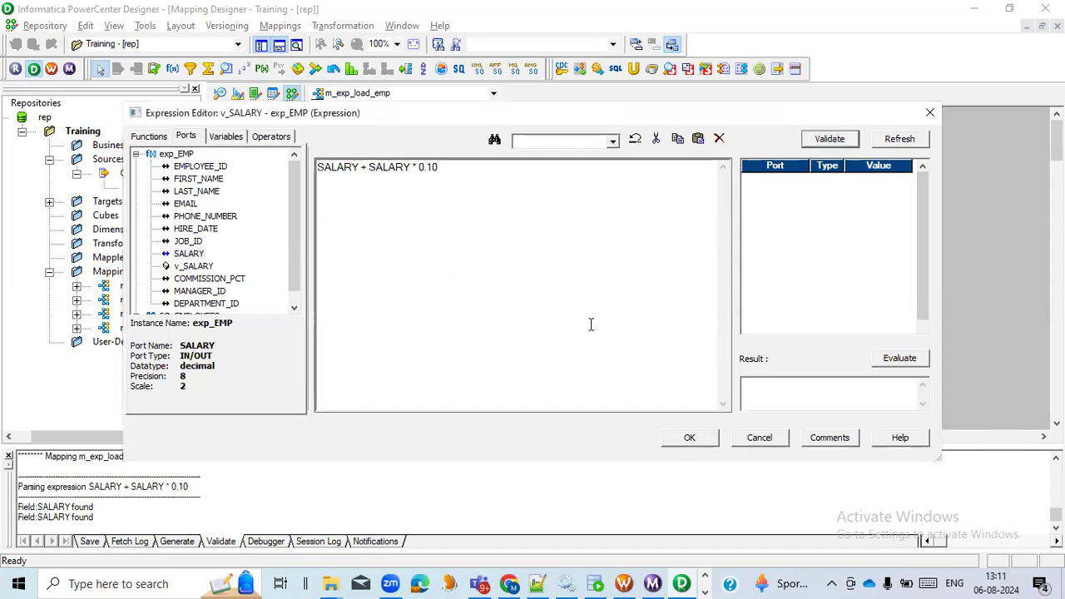
pyautogui.click(688, 435)
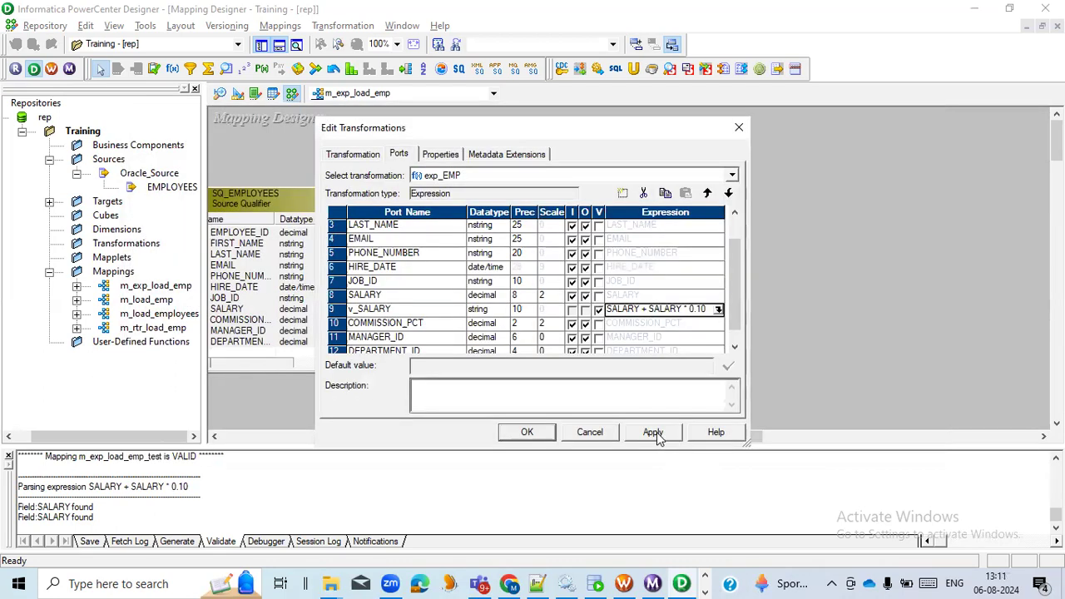
# - Add a port named o_SALARY directly below v_SALARY and make it output-only
pyautogui.scroll(-1, 440, 295)
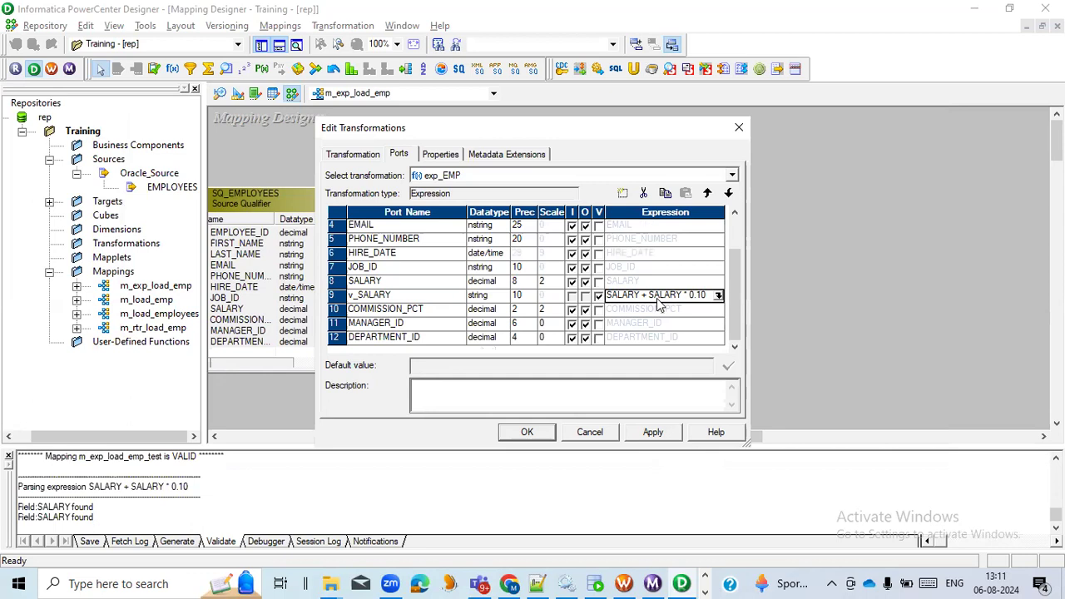
pyautogui.click(337, 300)
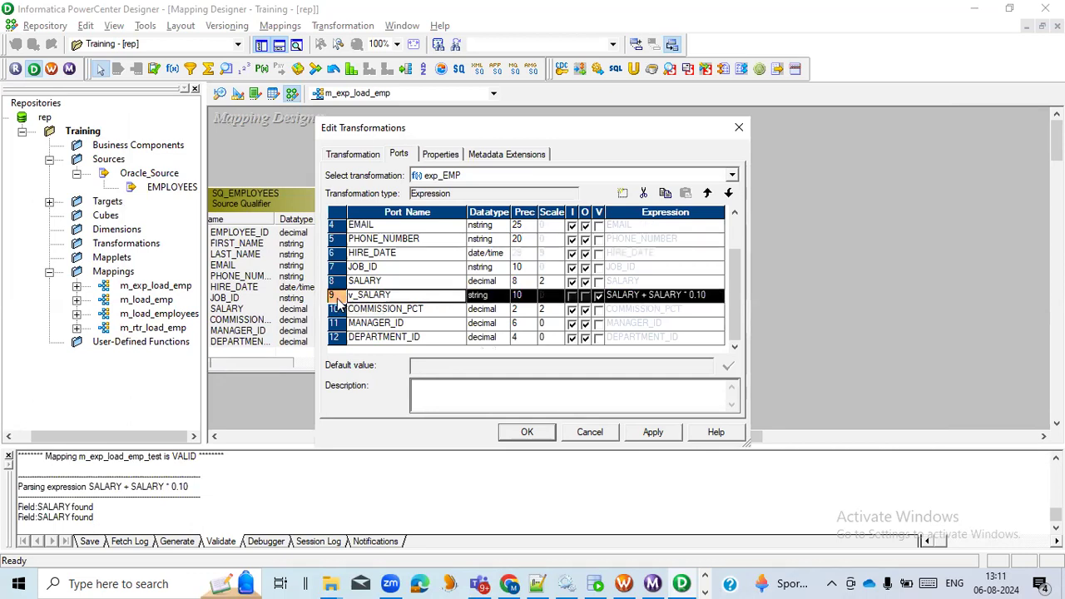
pyautogui.click(621, 197)
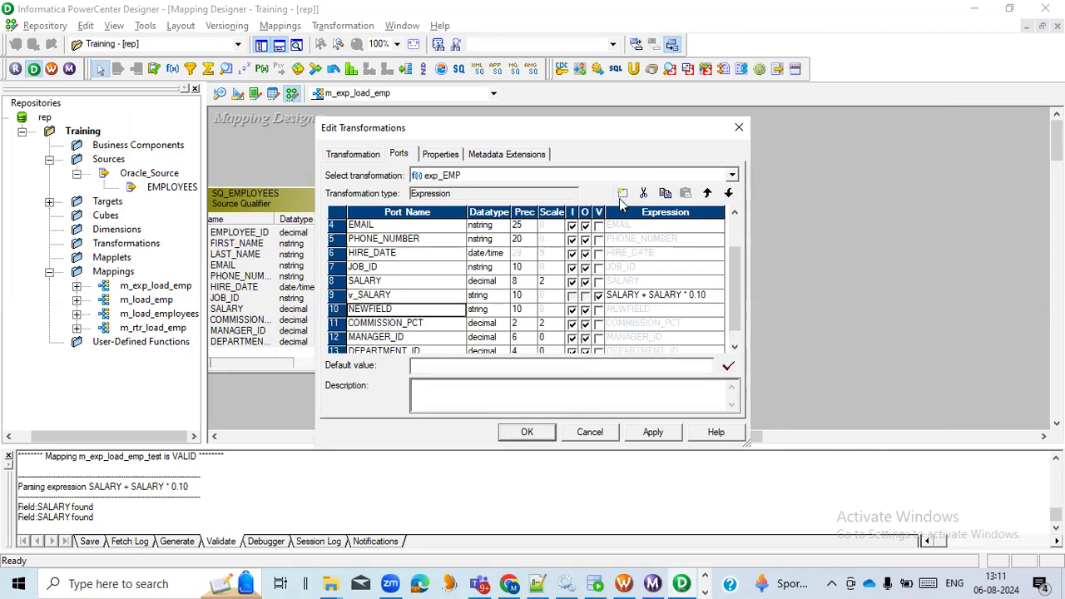
pyautogui.click(421, 299)
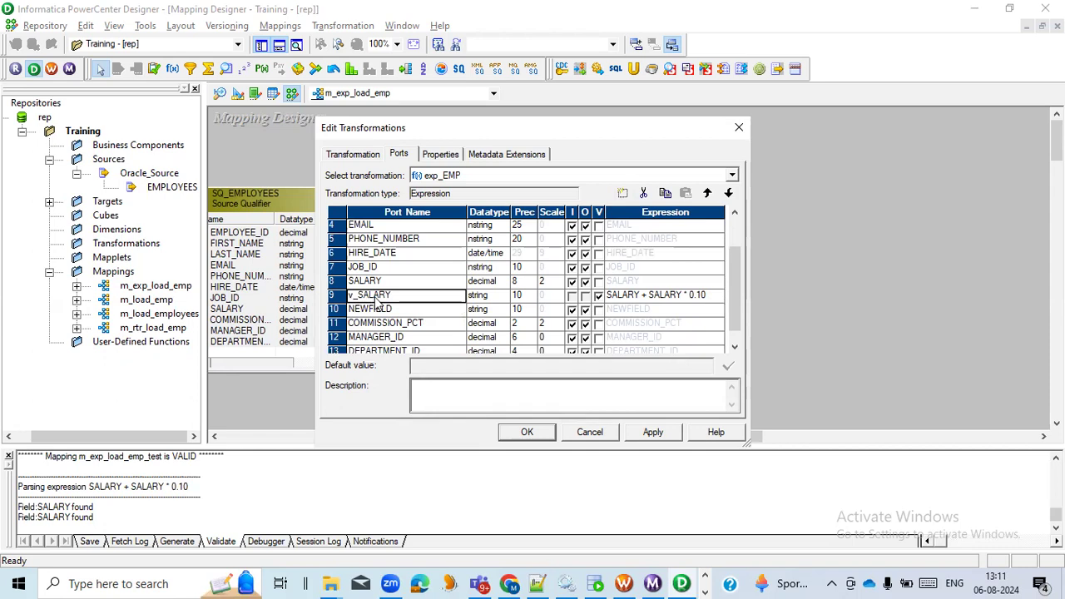
pyautogui.click(427, 314)
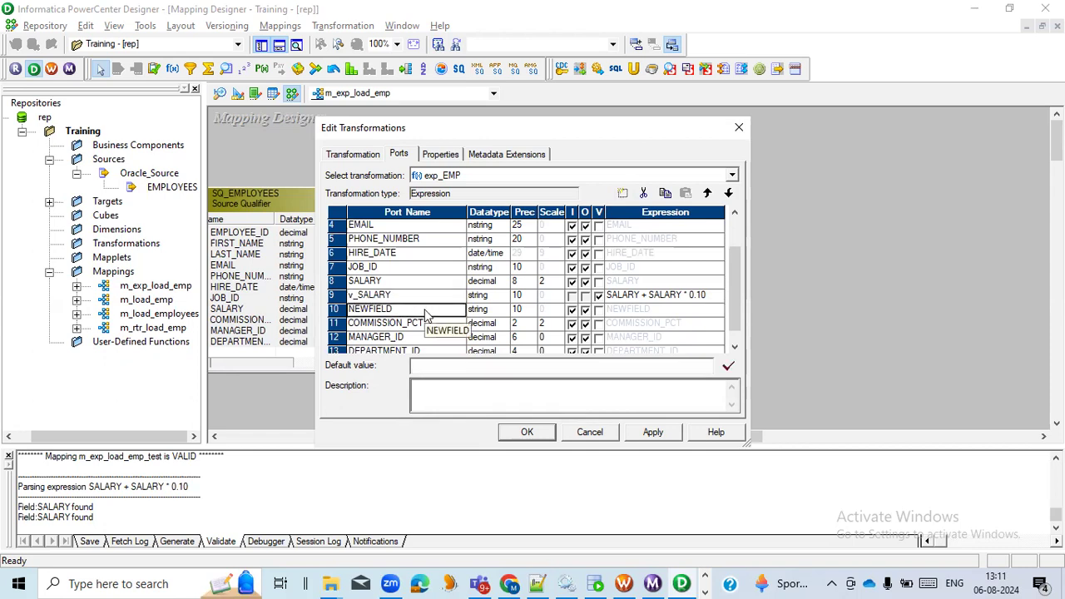
pyautogui.write('o')
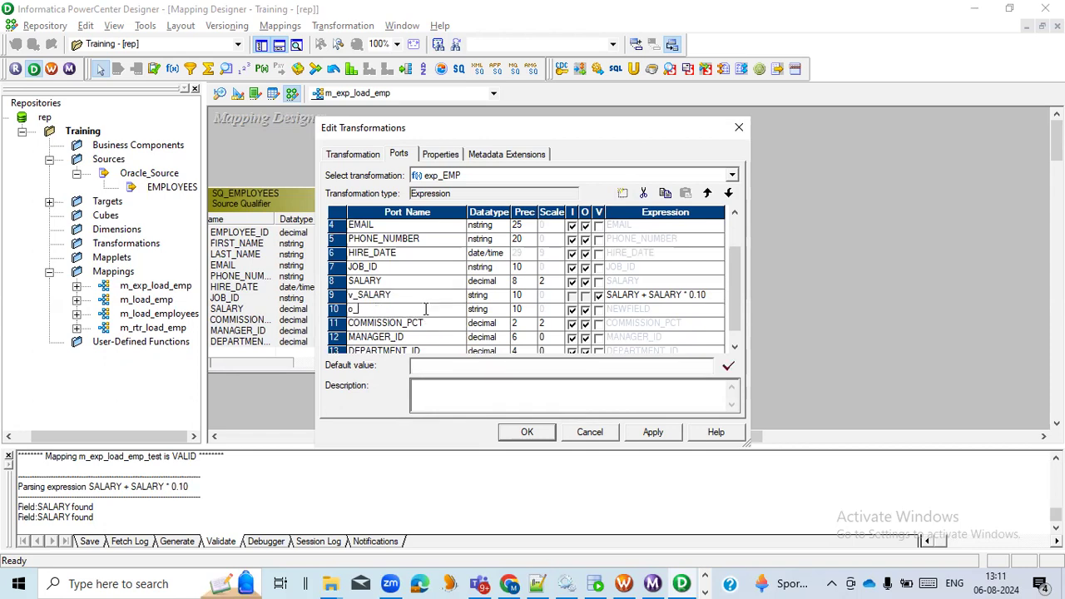
pyautogui.write('_SALARY')
pyautogui.click(572, 310)
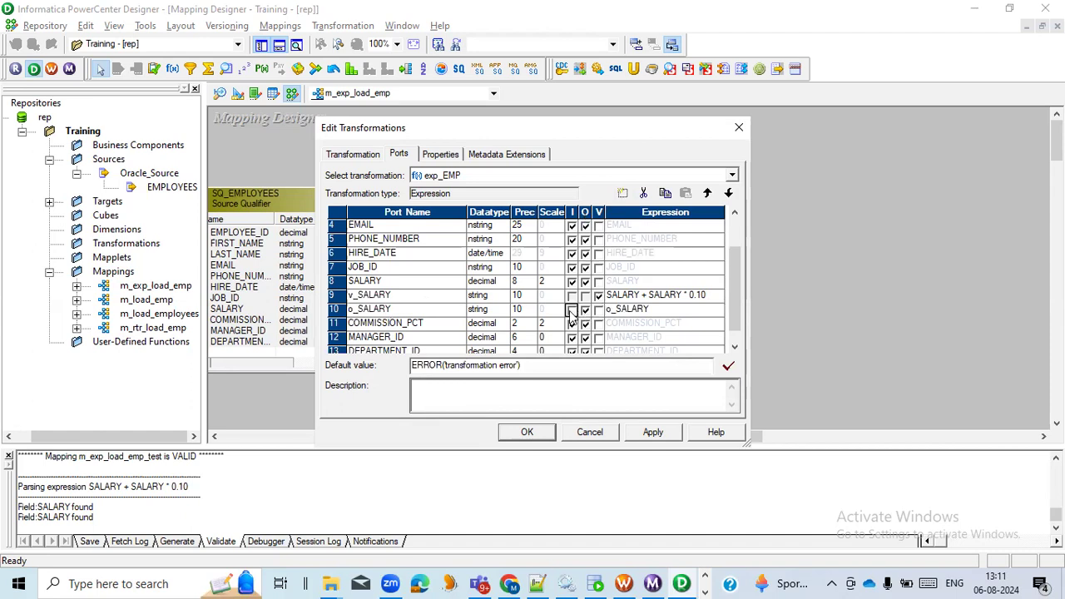
# - Set the o_SALARY expression to the v_SALARY port, validate it, and accept the exp_EMP changes
pyautogui.doubleClick(720, 310)
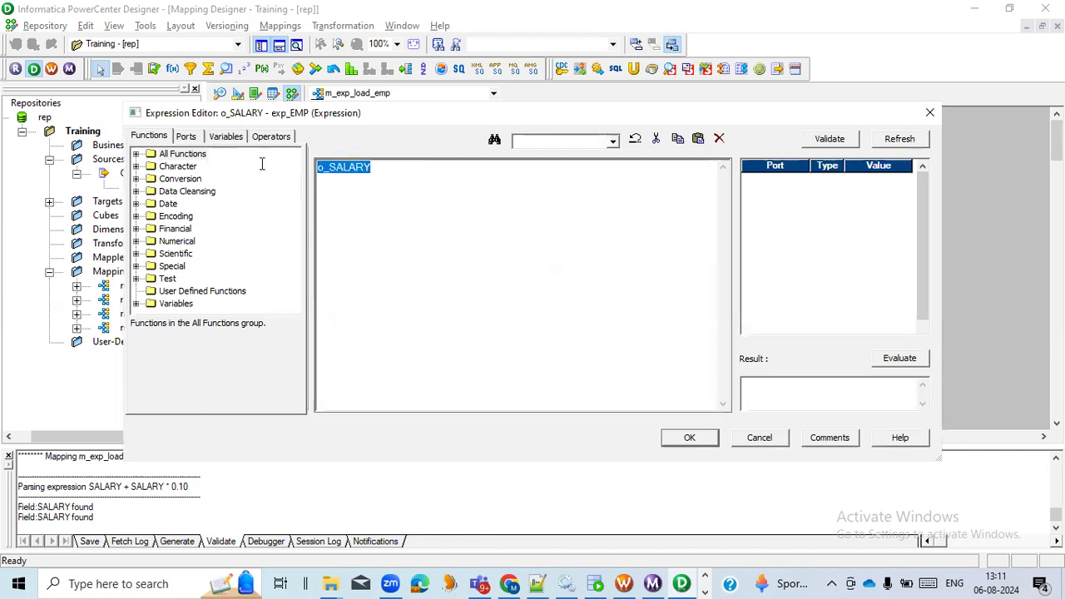
pyautogui.click(186, 138)
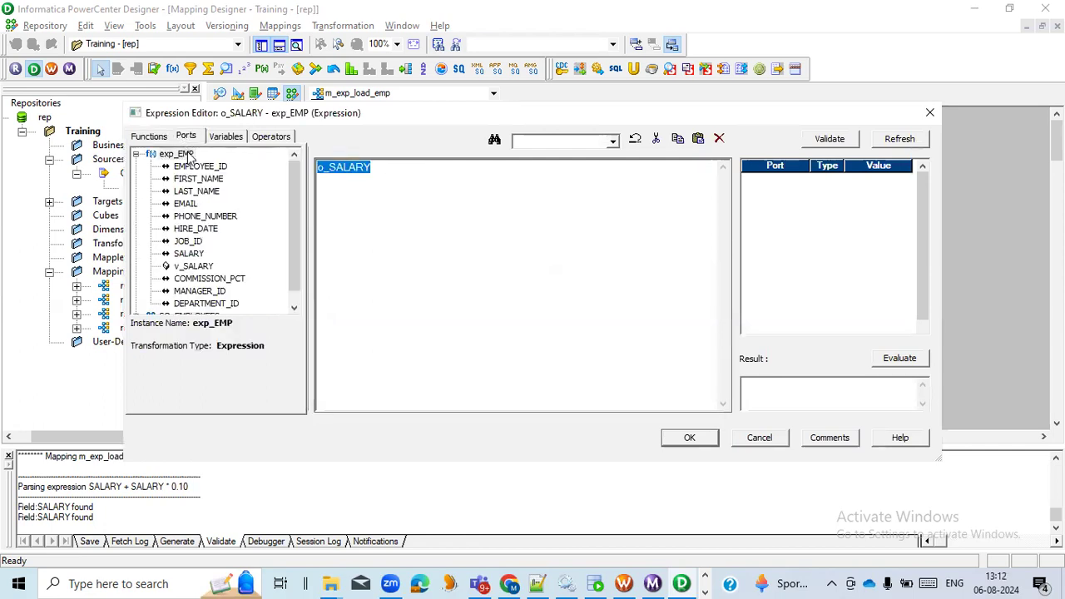
pyautogui.doubleClick(200, 267)
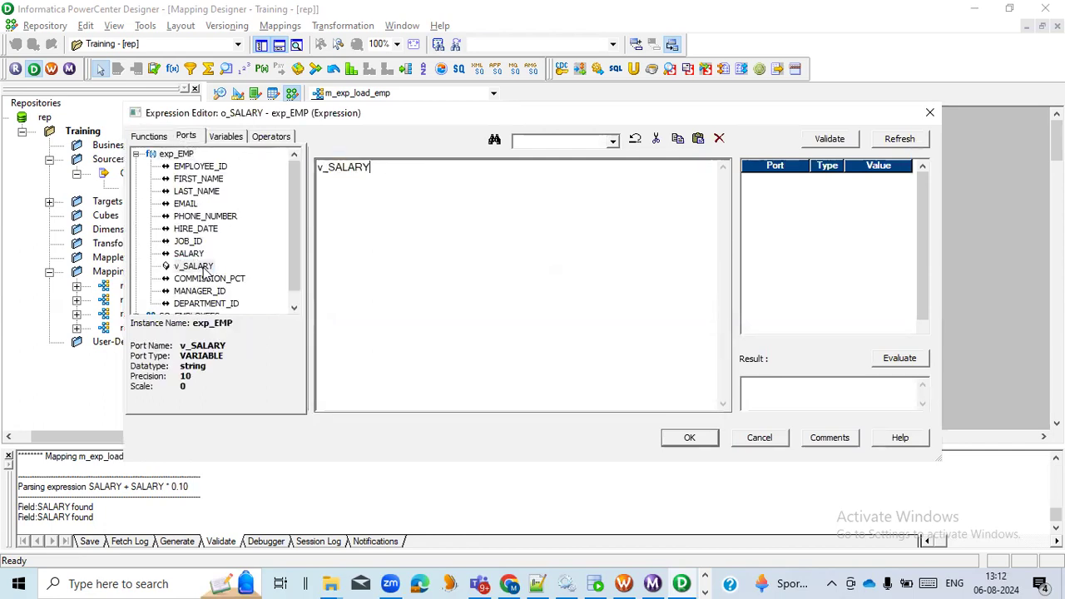
pyautogui.moveTo(379, 167); pyautogui.dragTo(314, 168)
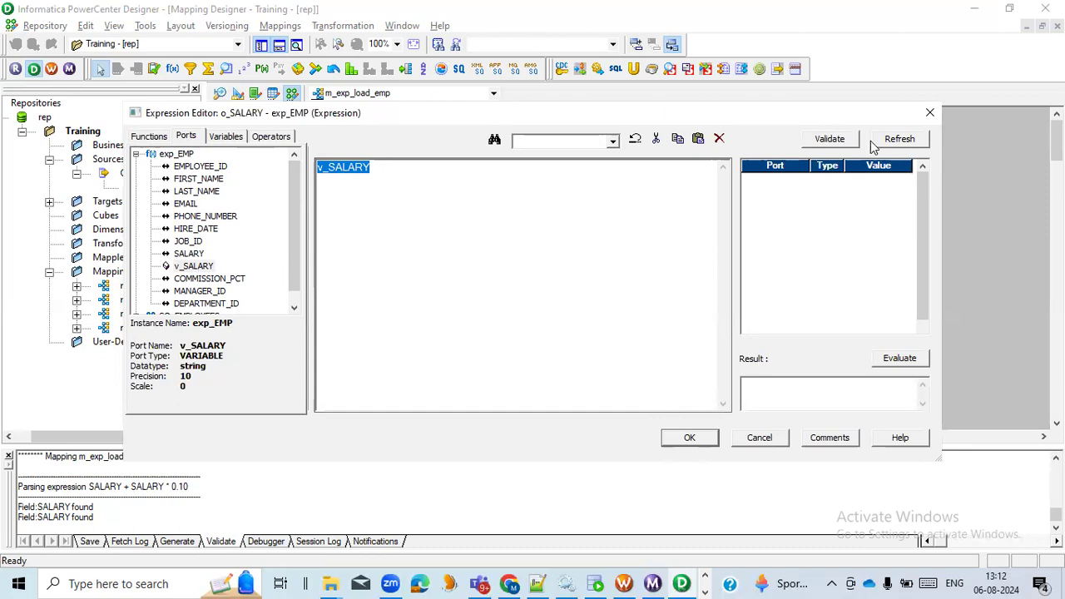
pyautogui.click(830, 142)
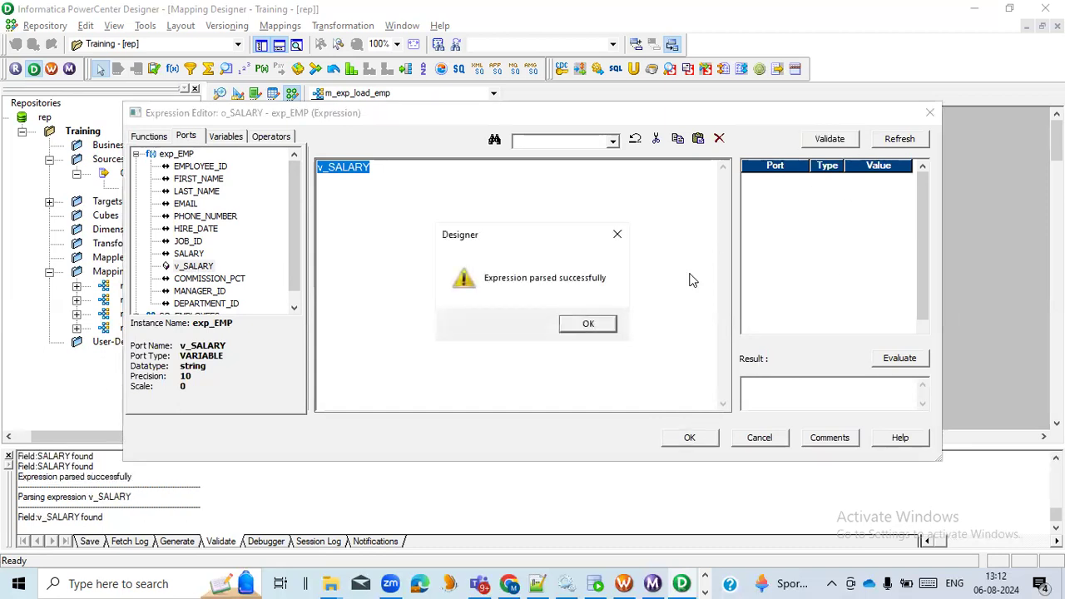
pyautogui.click(597, 326)
pyautogui.click(681, 439)
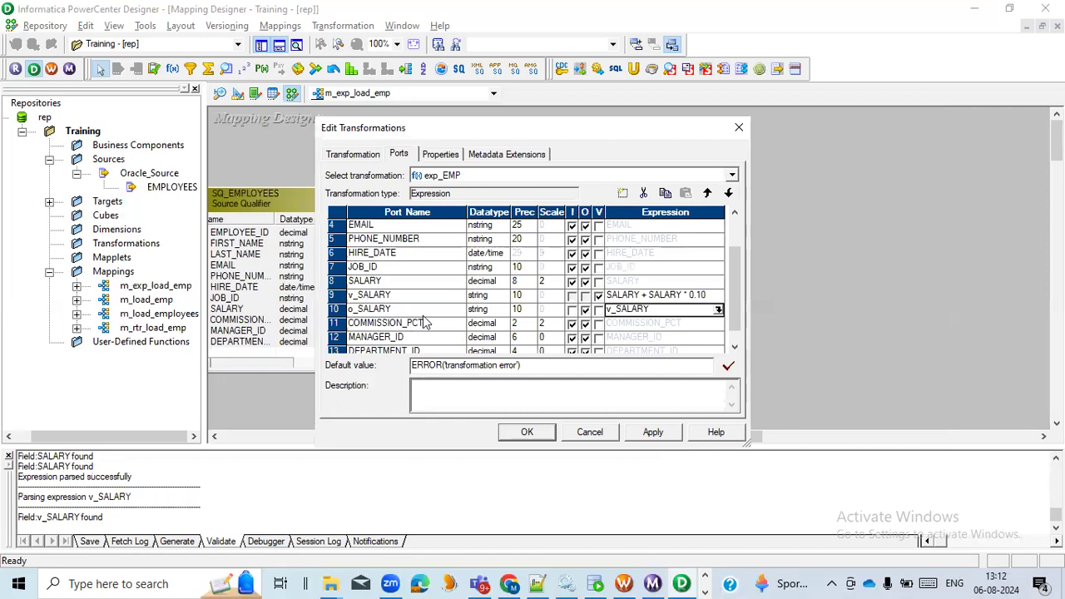
pyautogui.click(539, 434)
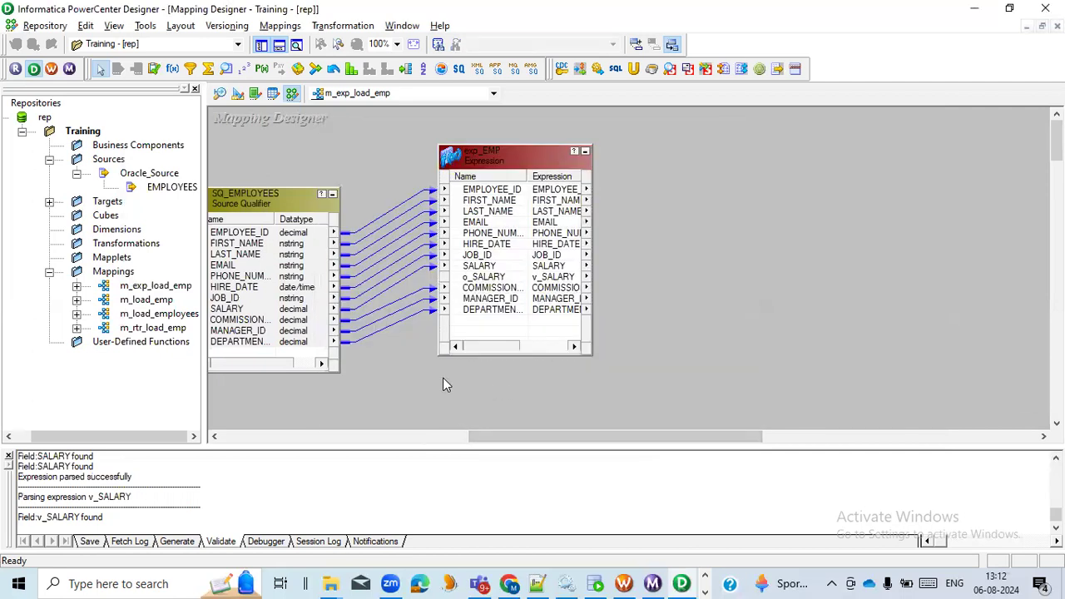
# - Create and add a target from exp_EMP, place it to the right of the transformation, and enlarge it to fit all its columns
pyautogui.moveTo(498, 434); pyautogui.dragTo(520, 431)
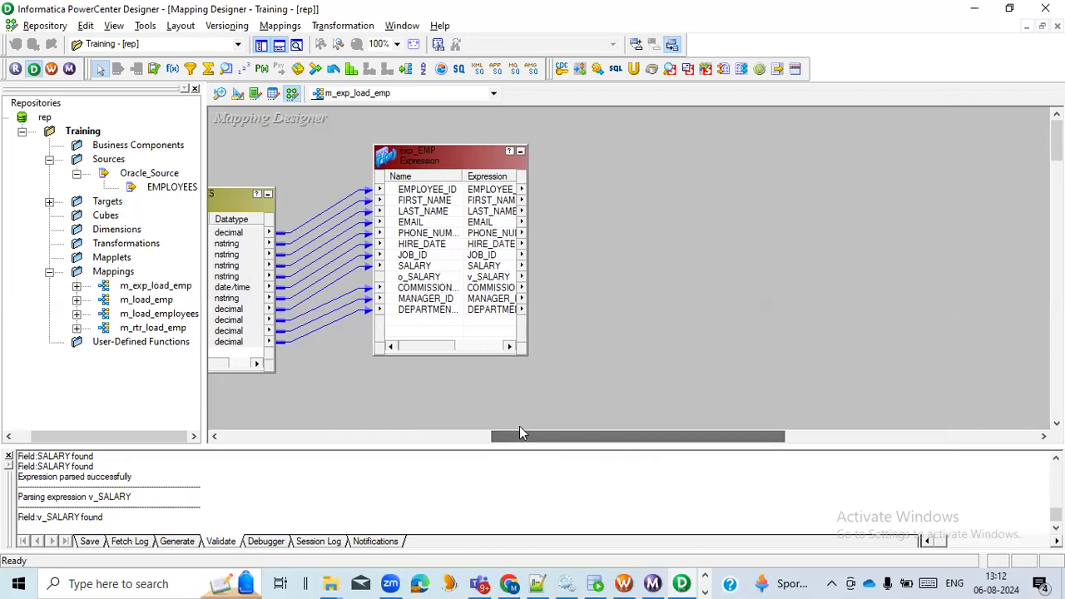
pyautogui.rightClick(449, 153)
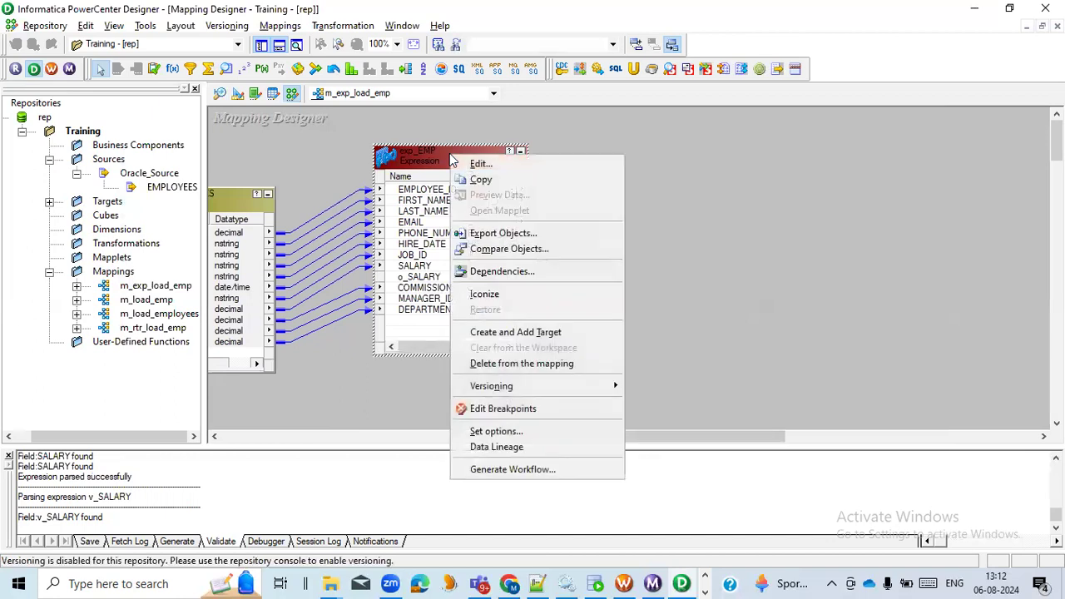
pyautogui.click(518, 332)
pyautogui.moveTo(498, 192); pyautogui.dragTo(706, 184)
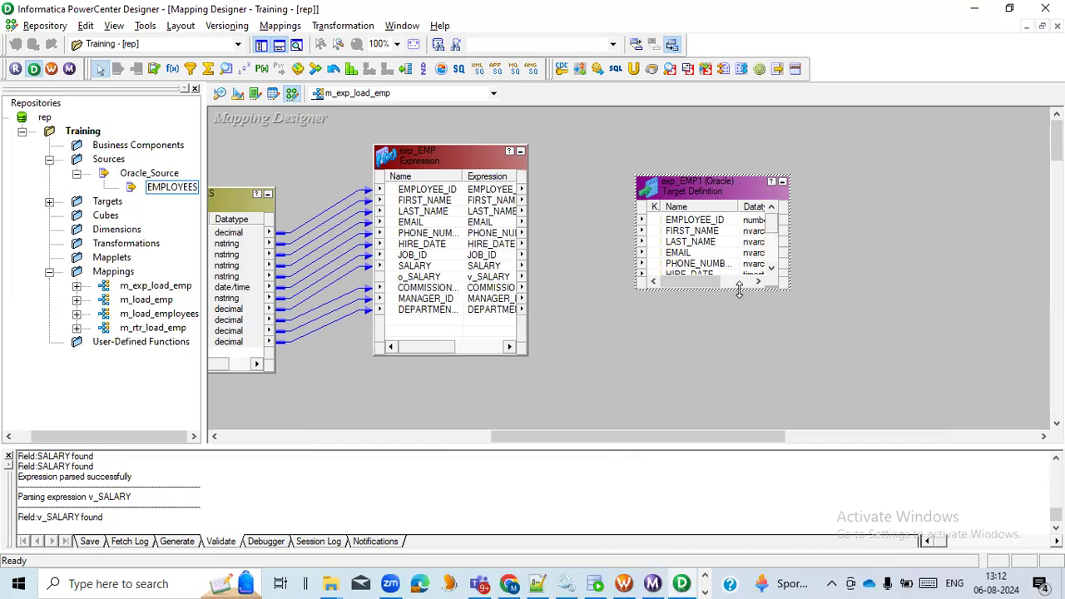
pyautogui.moveTo(739, 289); pyautogui.dragTo(739, 369)
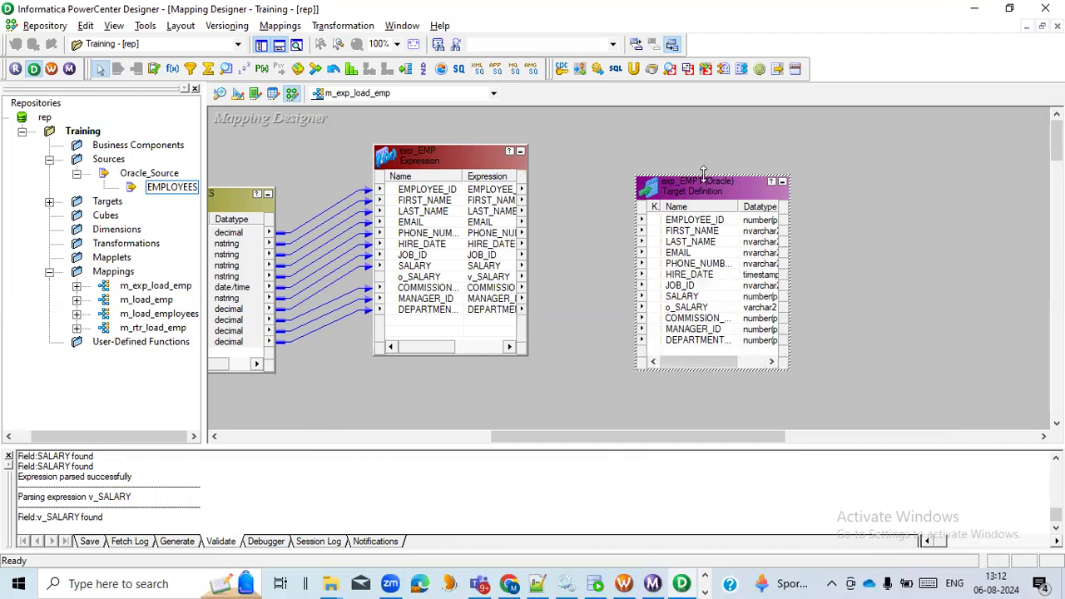
pyautogui.moveTo(704, 175); pyautogui.dragTo(704, 138)
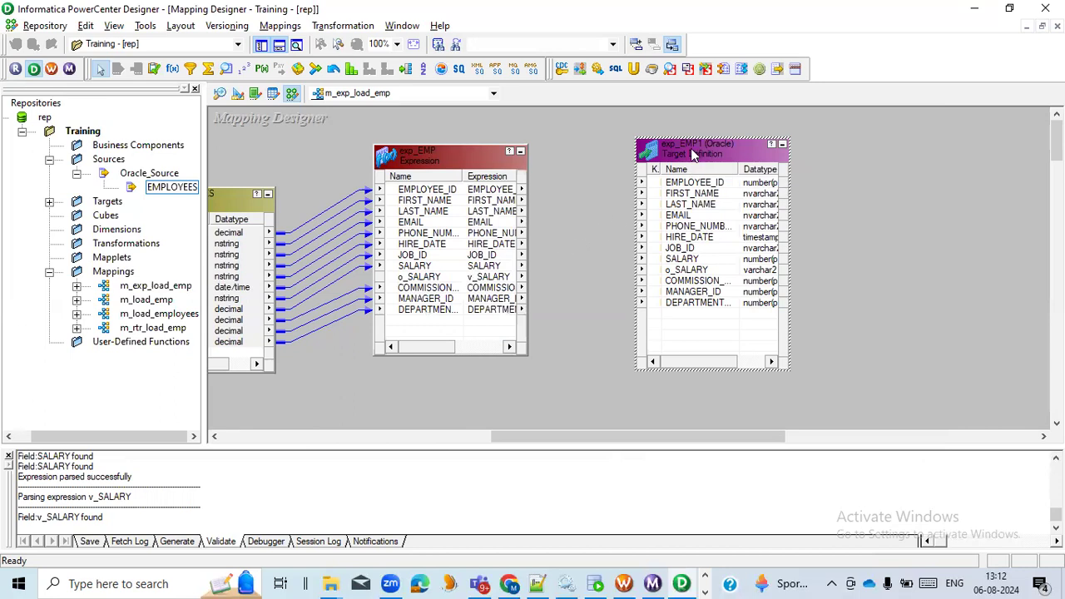
# - Bring the exp_EMP target definition from the Training folder's targets into the Target Designer workspace
pyautogui.click(237, 94)
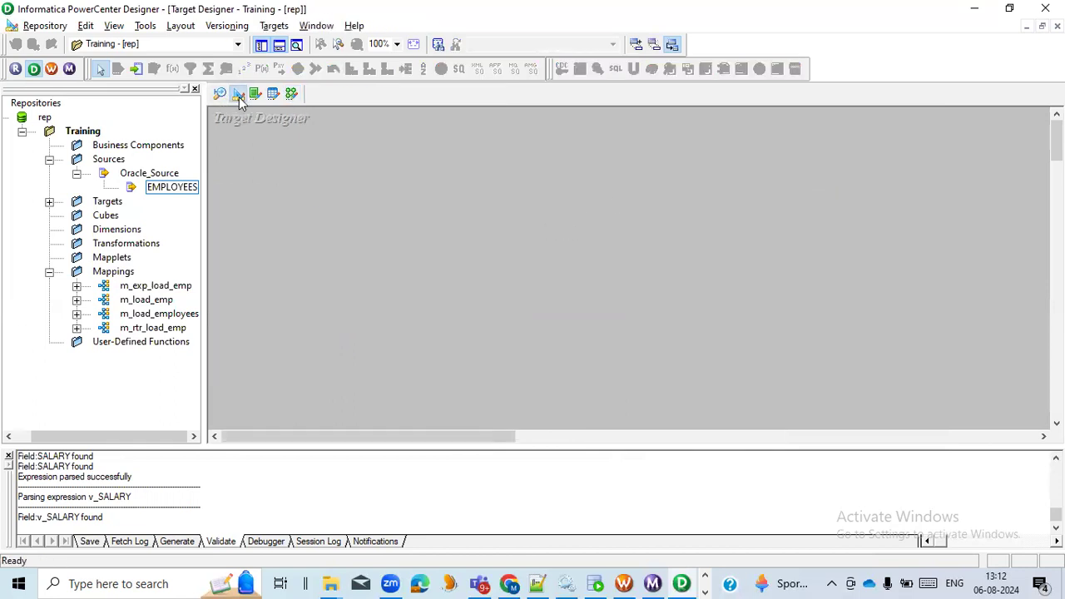
pyautogui.click(49, 201)
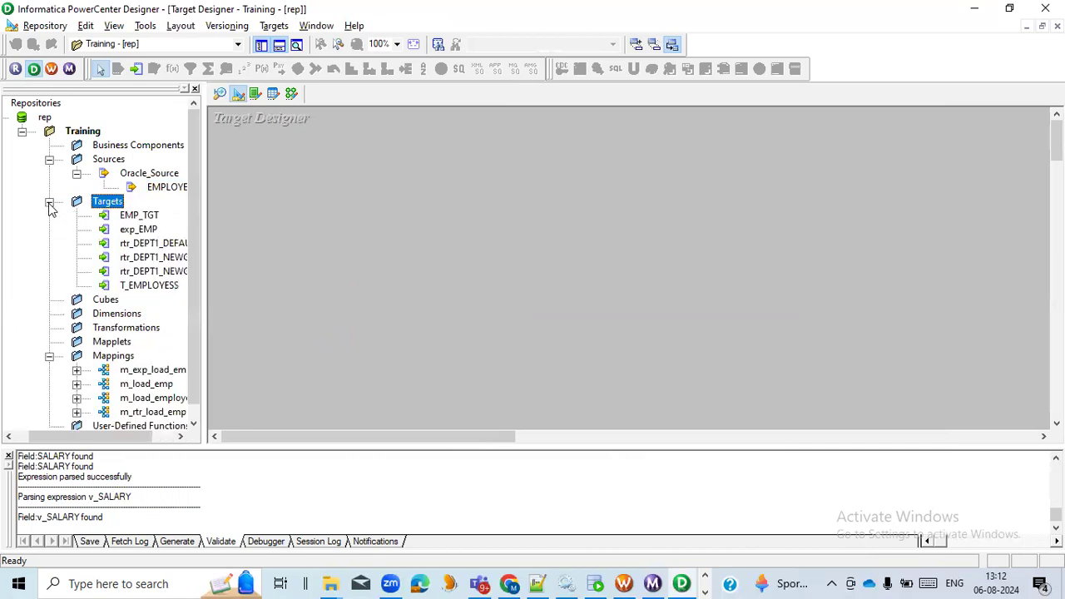
pyautogui.click(141, 230)
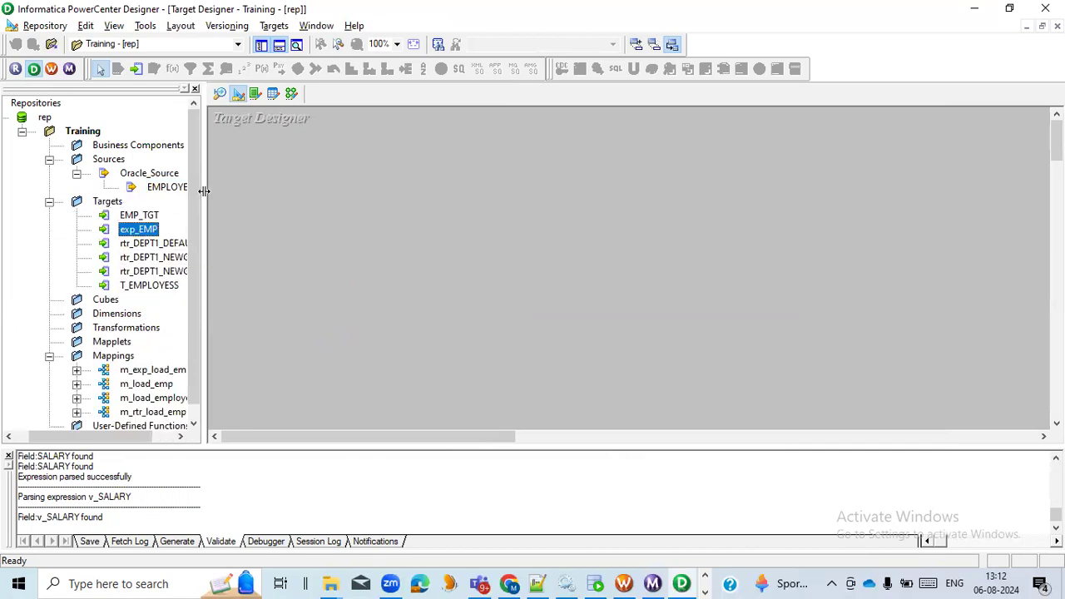
pyautogui.click(290, 94)
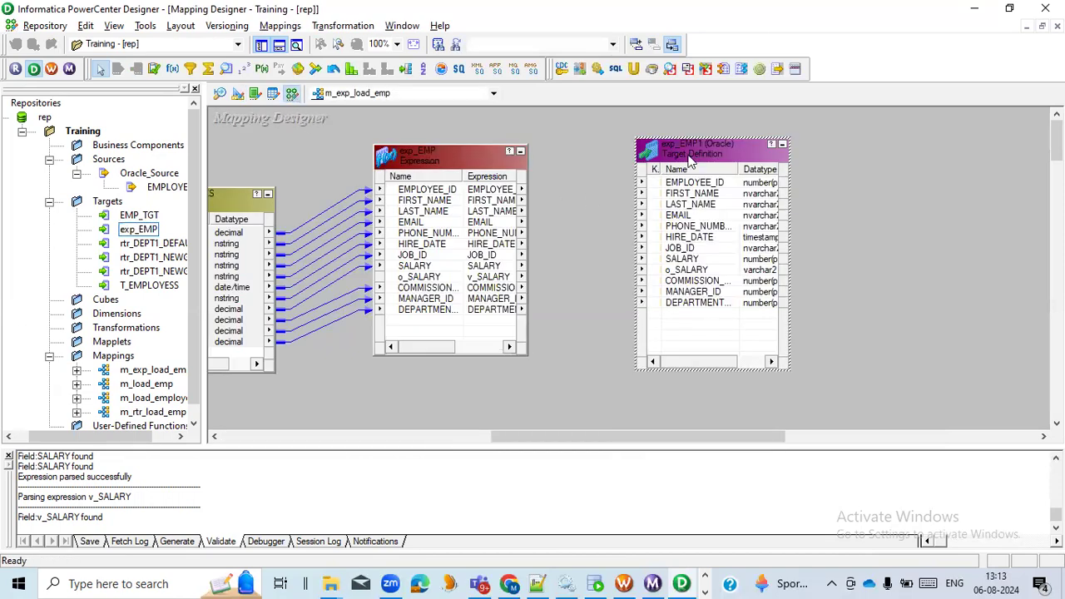
pyautogui.click(238, 94)
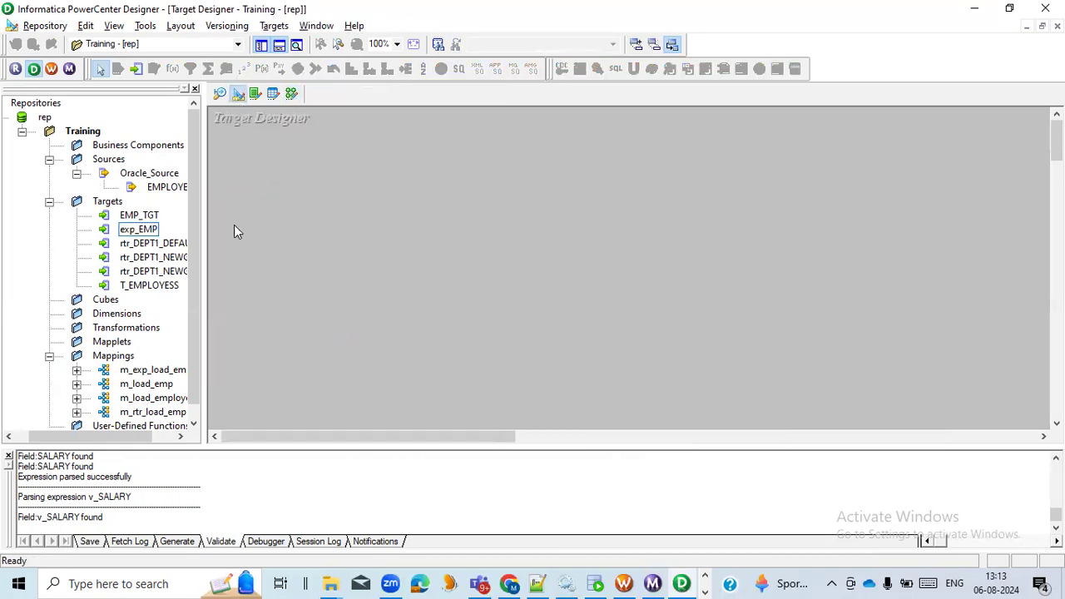
pyautogui.moveTo(152, 239); pyautogui.dragTo(475, 200)
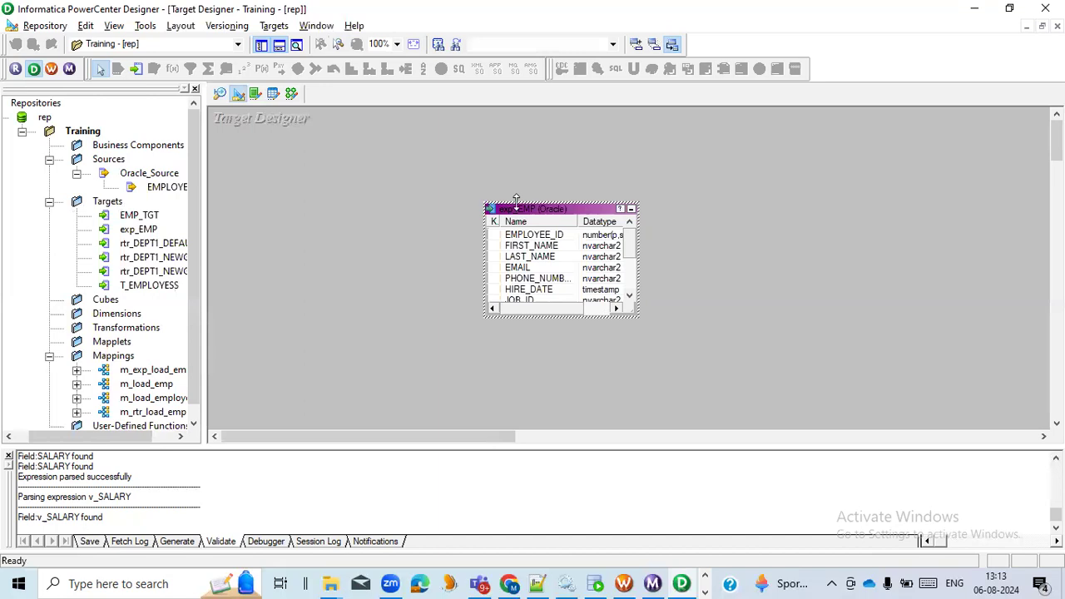
# - Change the exp_EMP target's database type to Flat File, apply it and accept the table changes
pyautogui.doubleClick(514, 207)
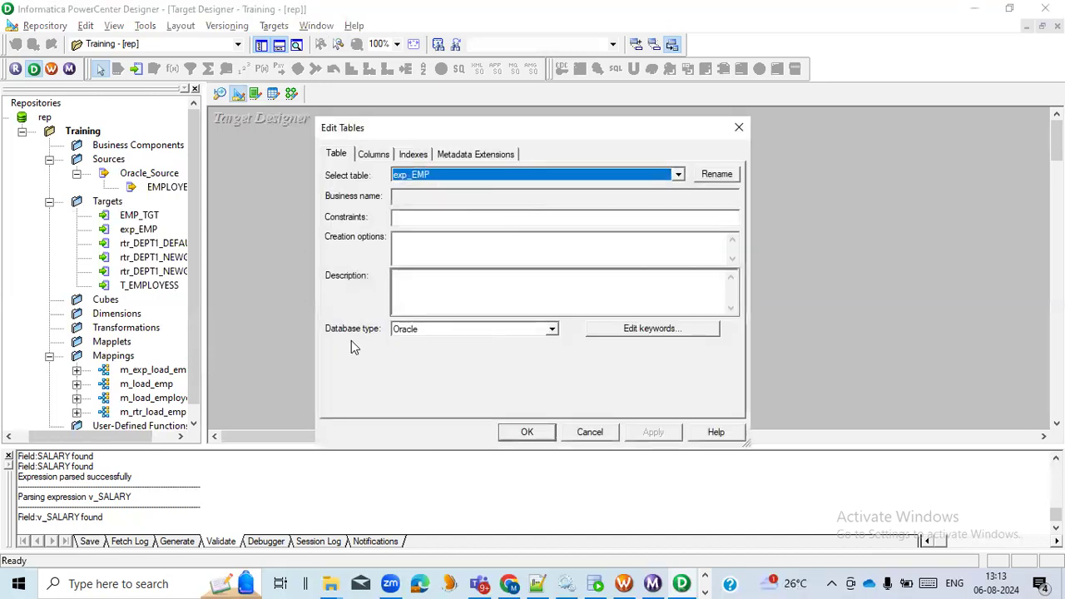
pyautogui.click(552, 329)
pyautogui.scroll(3, 457, 349)
pyautogui.click(459, 352)
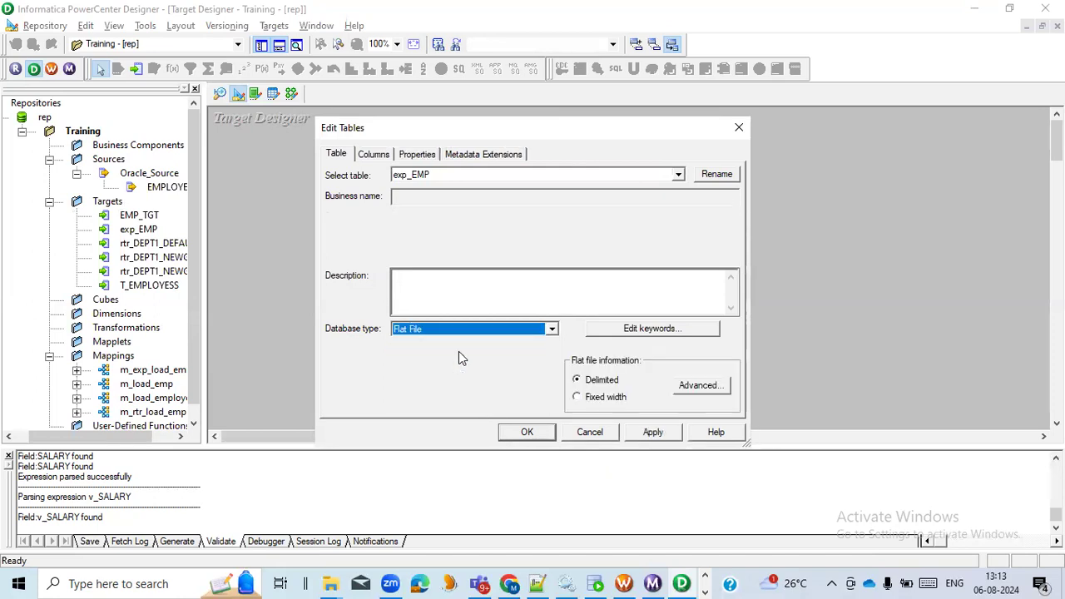
pyautogui.click(654, 434)
pyautogui.click(527, 433)
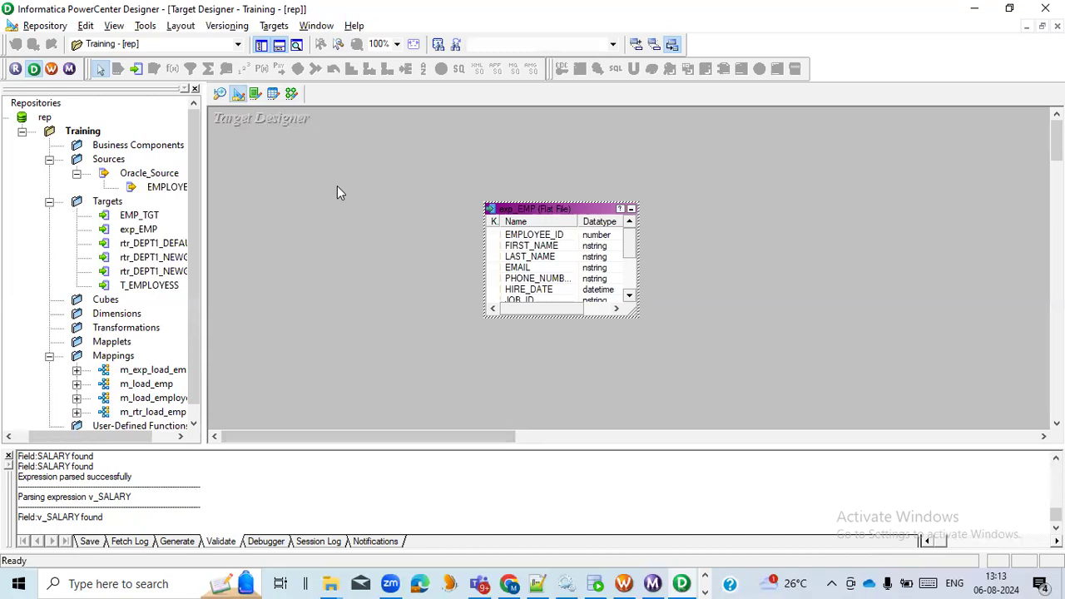
# - In the m_exp_load_emp mapping, link all exp_EMP expression ports to the matching columns of the exp_EMP1 target
pyautogui.click(291, 94)
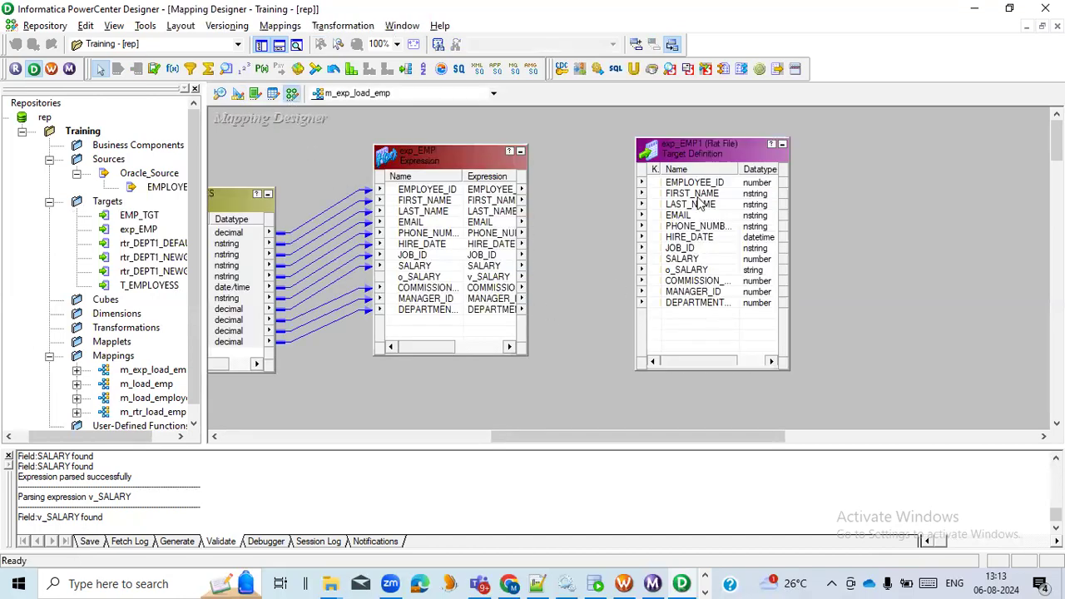
pyautogui.click(429, 193)
pyautogui.click(454, 205)
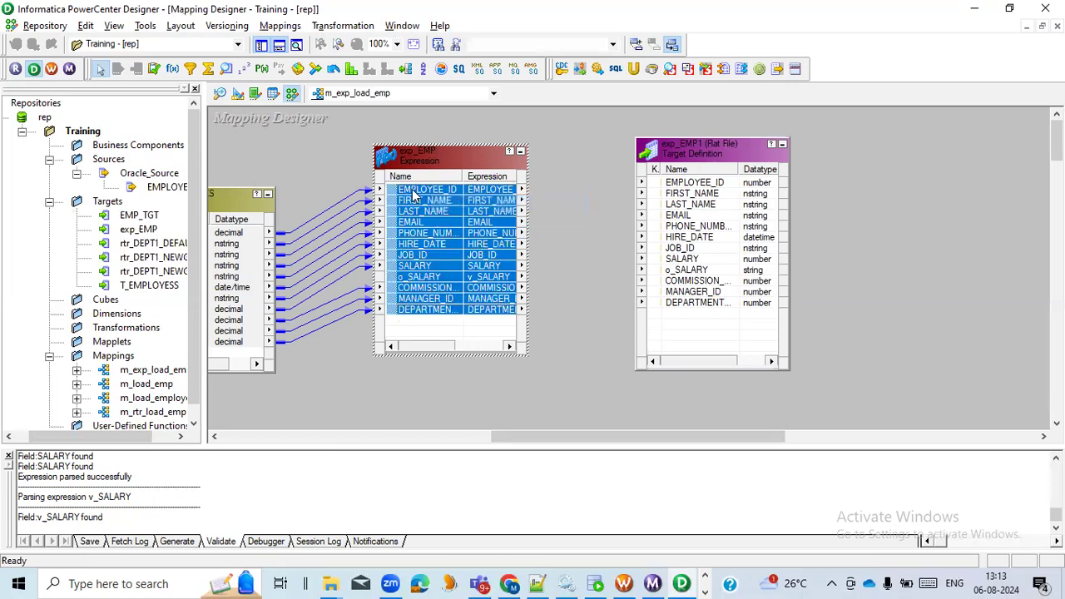
pyautogui.moveTo(398, 193); pyautogui.dragTo(689, 190)
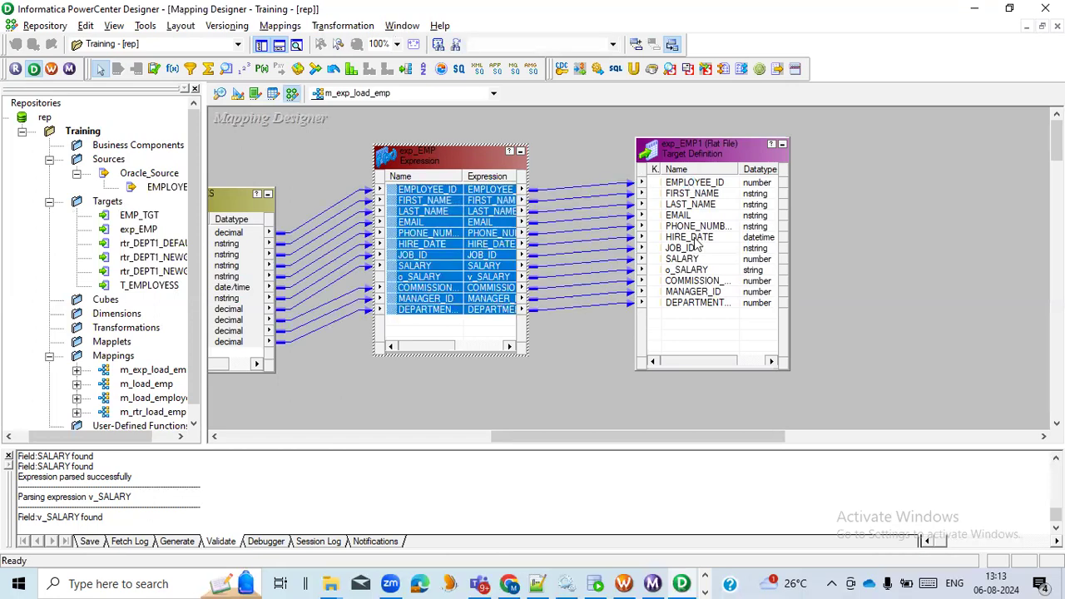
pyautogui.click(696, 272)
pyautogui.click(693, 260)
pyautogui.click(696, 271)
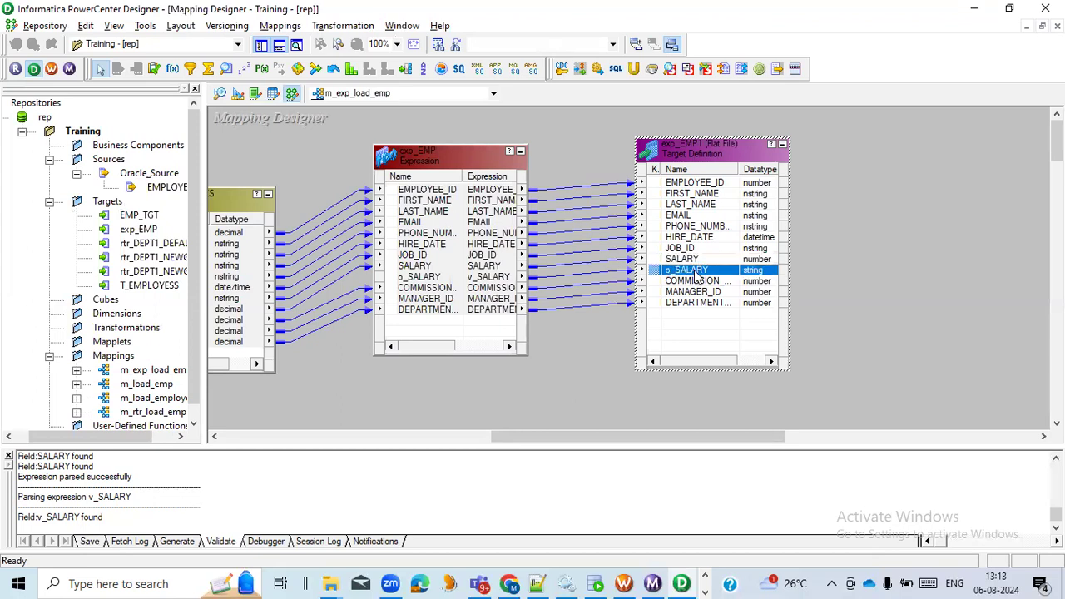
# - Validate the m_exp_load_emp mapping and save it to the repository
pyautogui.click(293, 27)
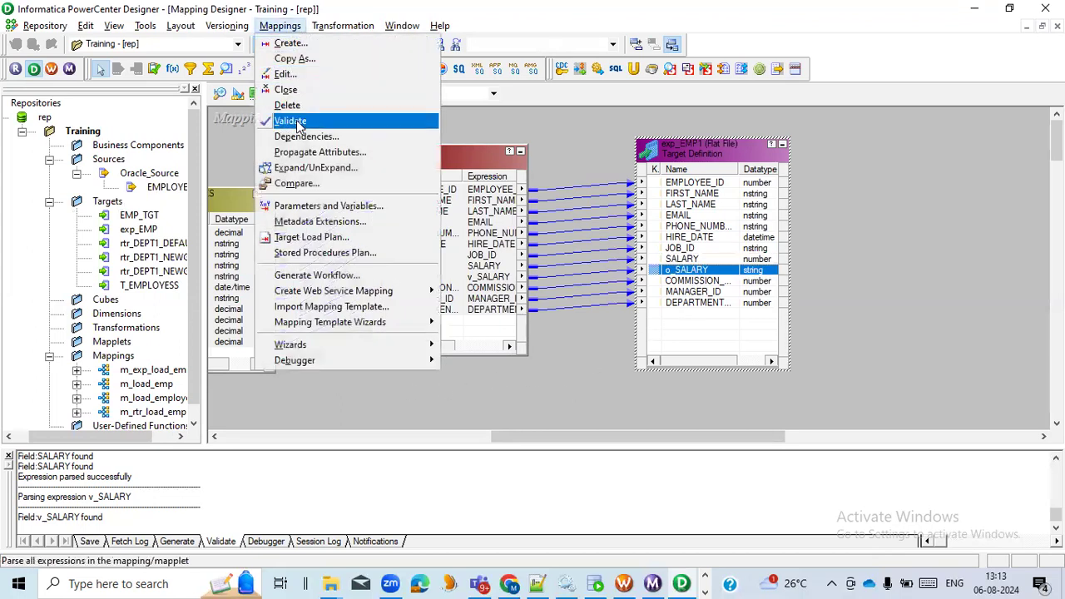
pyautogui.click(293, 122)
pyautogui.click(240, 517)
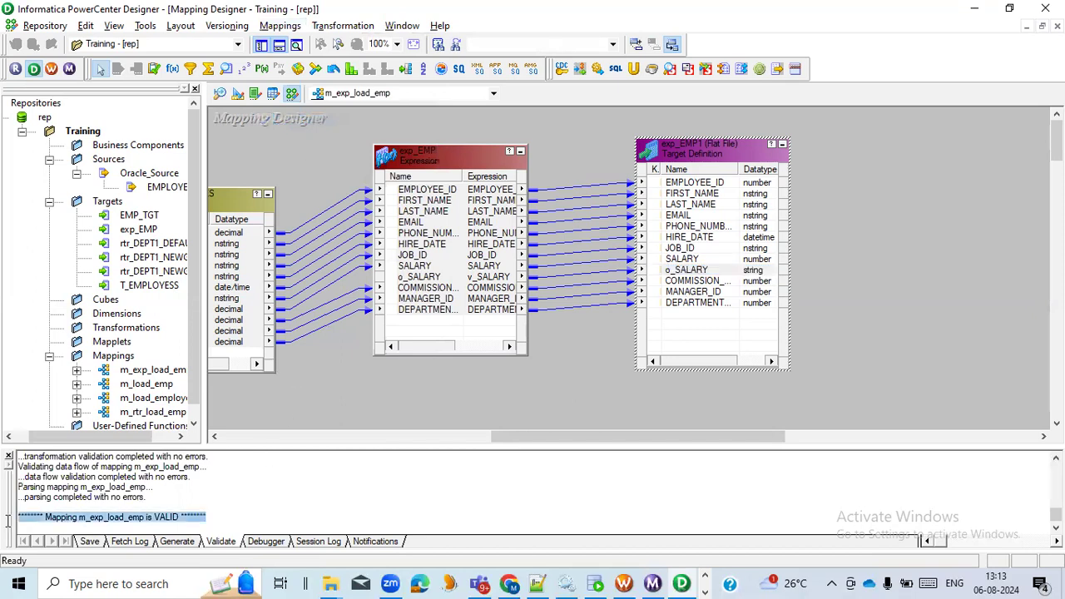
pyautogui.hotkey('ctrl', 's')
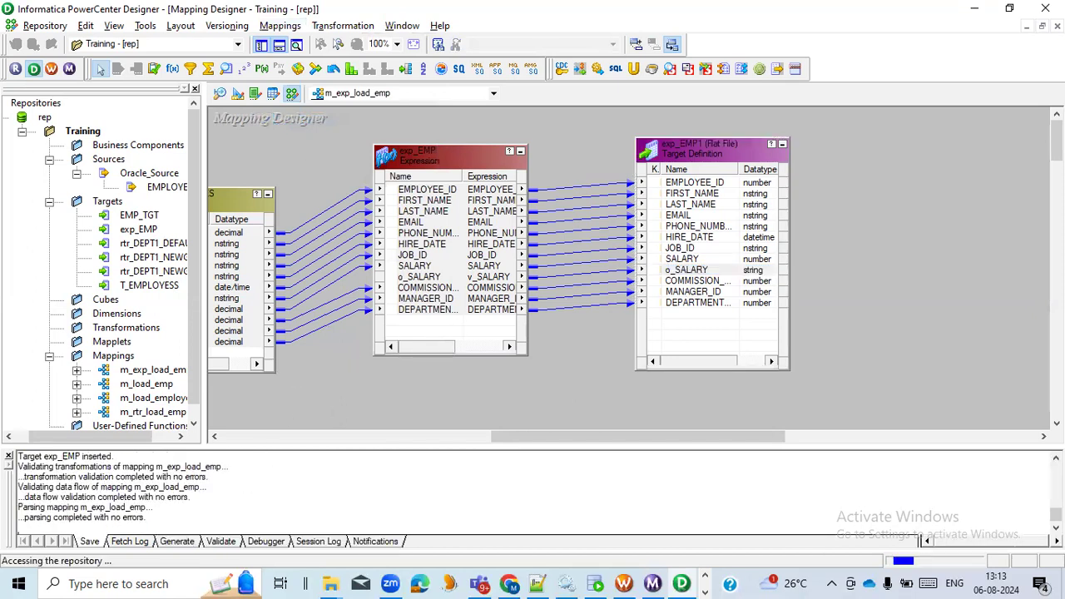
# - Switch to the PowerCenter Workflow Manager, go to the Task Developer and clear all tasks from its workspace
pyautogui.click(624, 583)
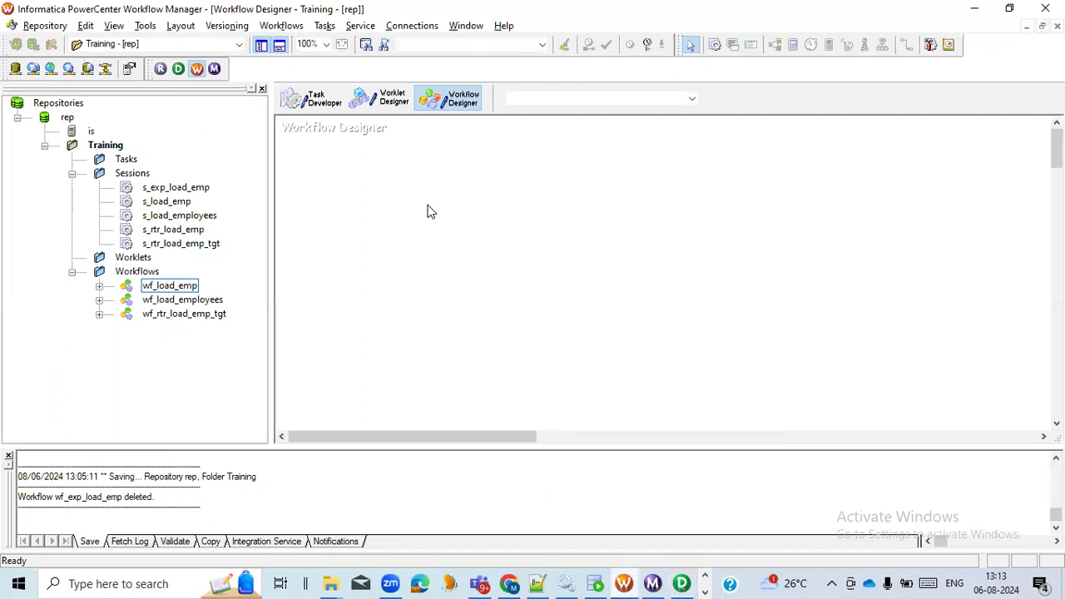
pyautogui.click(310, 99)
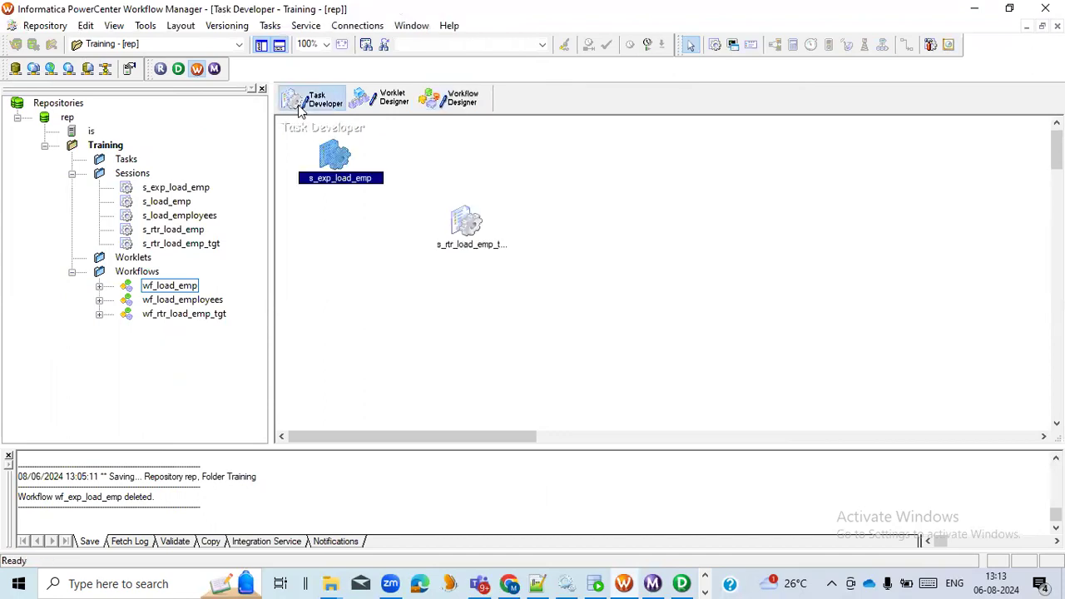
pyautogui.rightClick(350, 261)
pyautogui.click(359, 273)
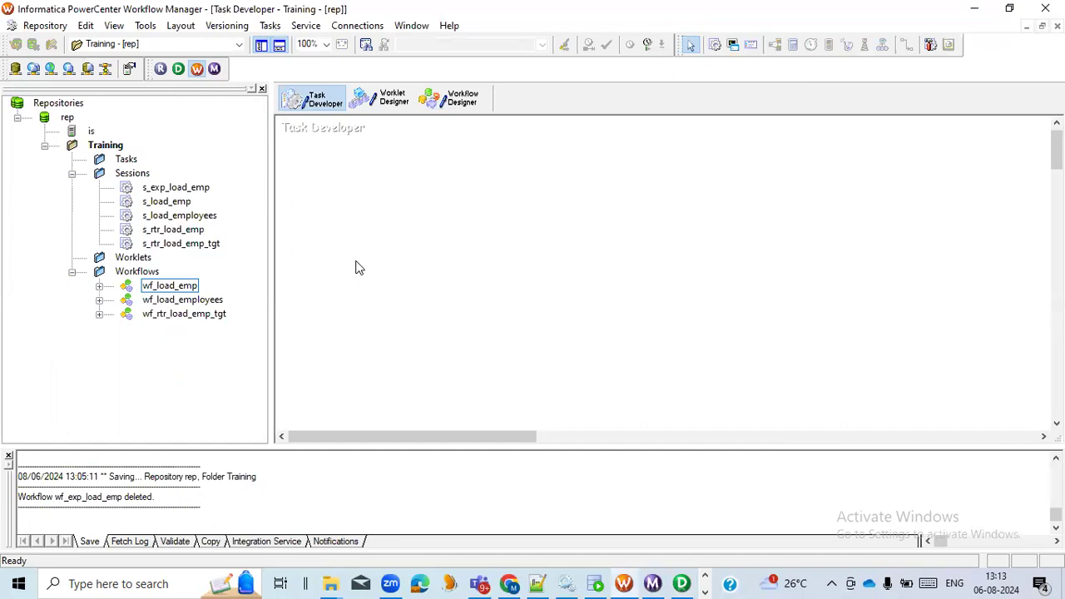
# - Create a Session task named s_exp_emp and associate it with the m_exp_load_emp mapping
pyautogui.click(270, 25)
pyautogui.click(288, 43)
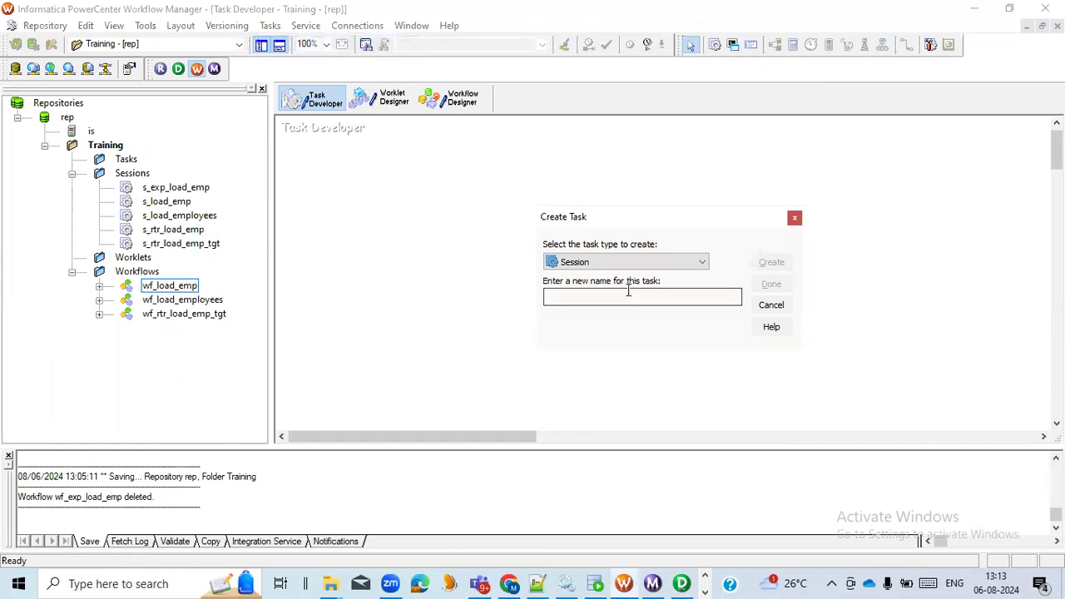
pyautogui.write('s_exp_emp')
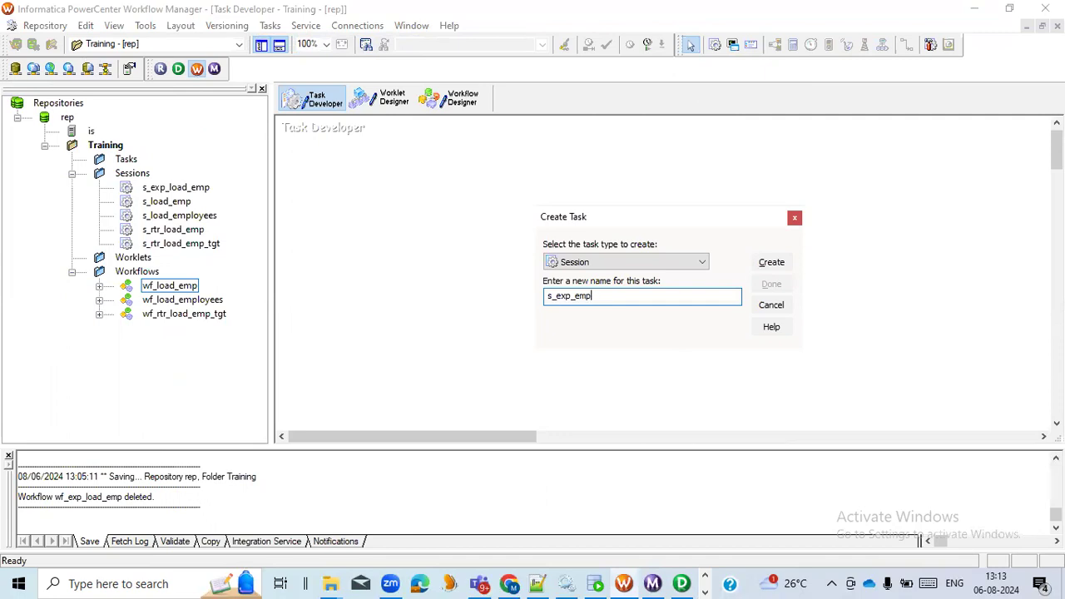
pyautogui.click(771, 262)
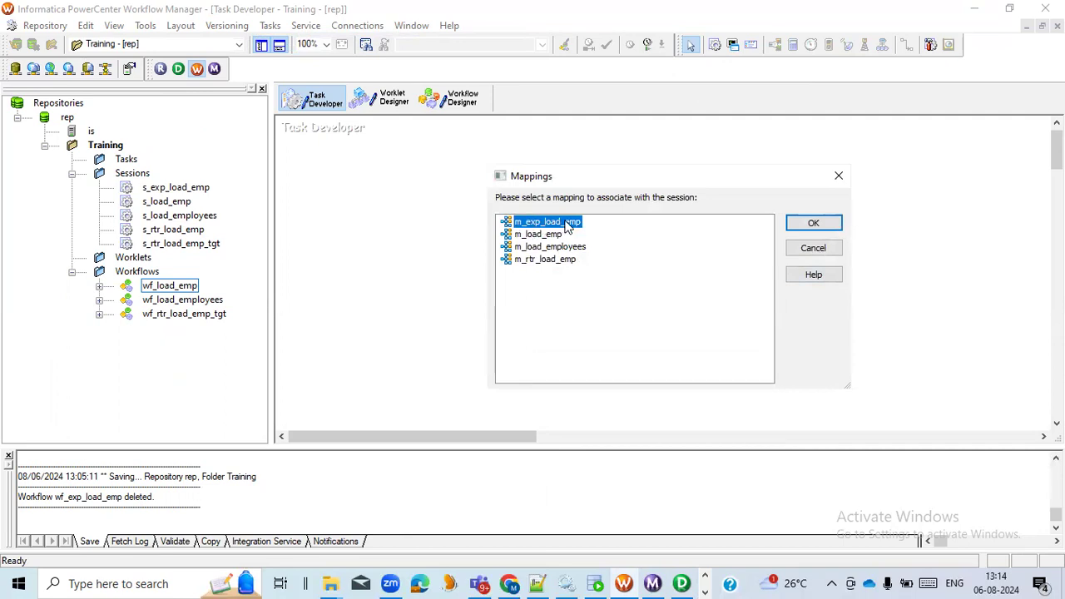
pyautogui.click(811, 224)
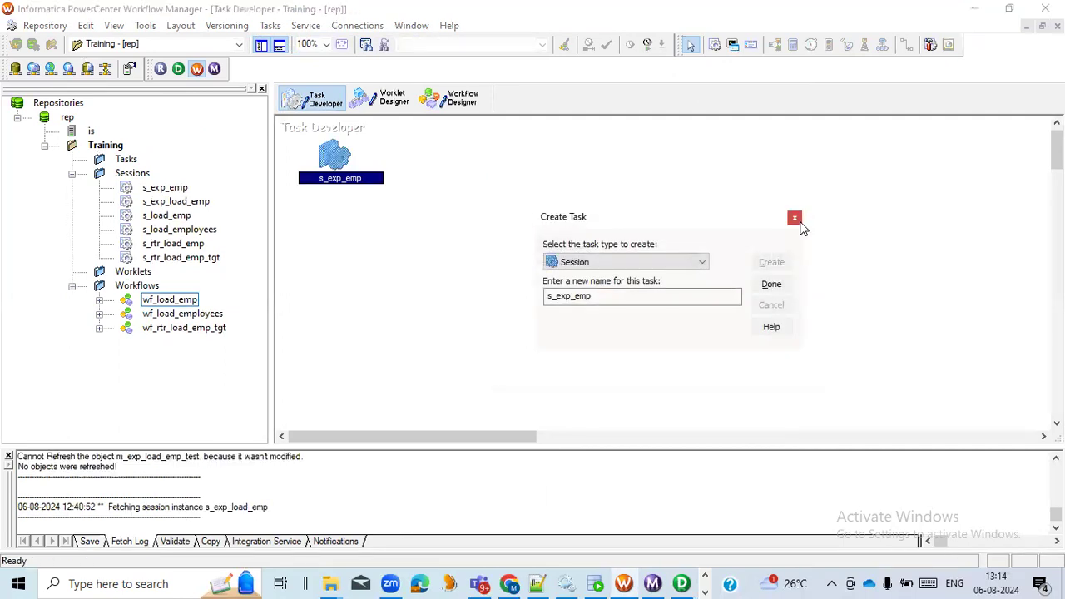
pyautogui.click(771, 284)
# - Move s_exp_emp toward the workspace centre, open it for editing, and show the file writer properties of target exp_EMP1
pyautogui.moveTo(333, 155); pyautogui.dragTo(484, 231)
pyautogui.doubleClick(481, 233)
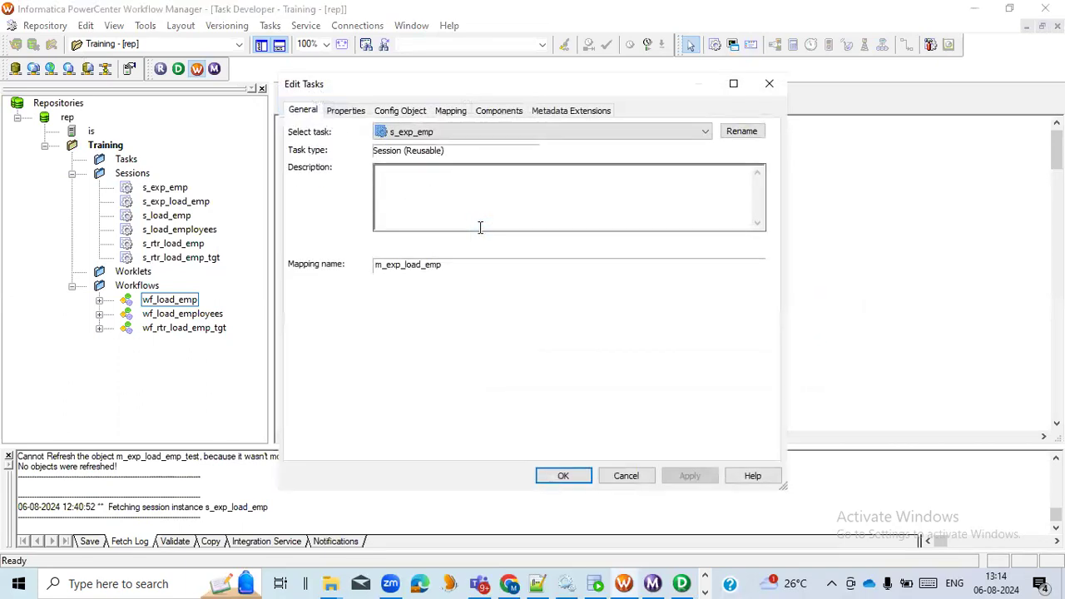
pyautogui.click(735, 84)
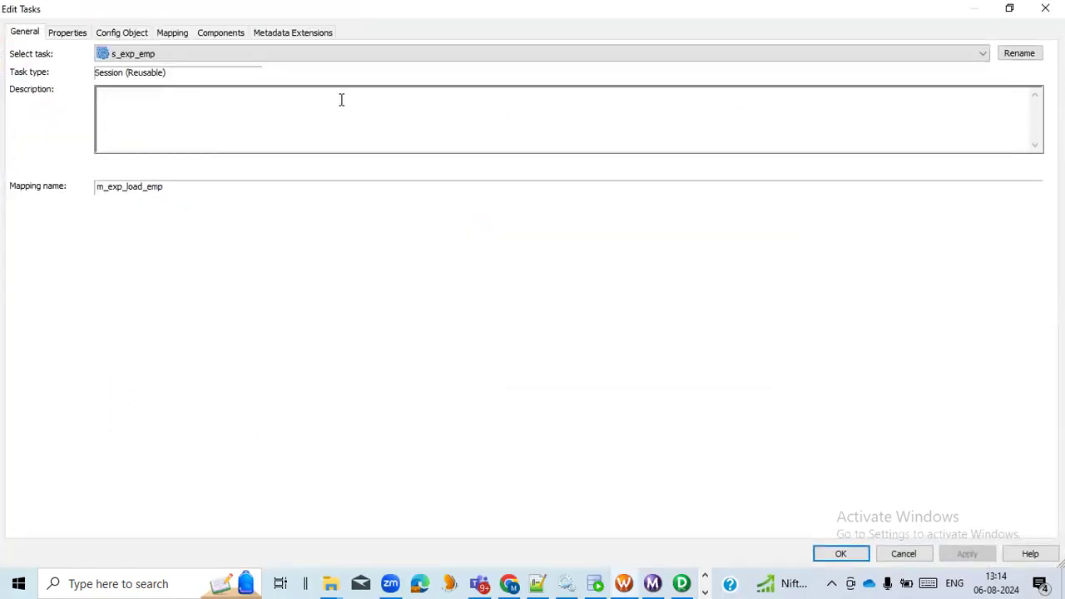
pyautogui.click(172, 34)
pyautogui.click(90, 181)
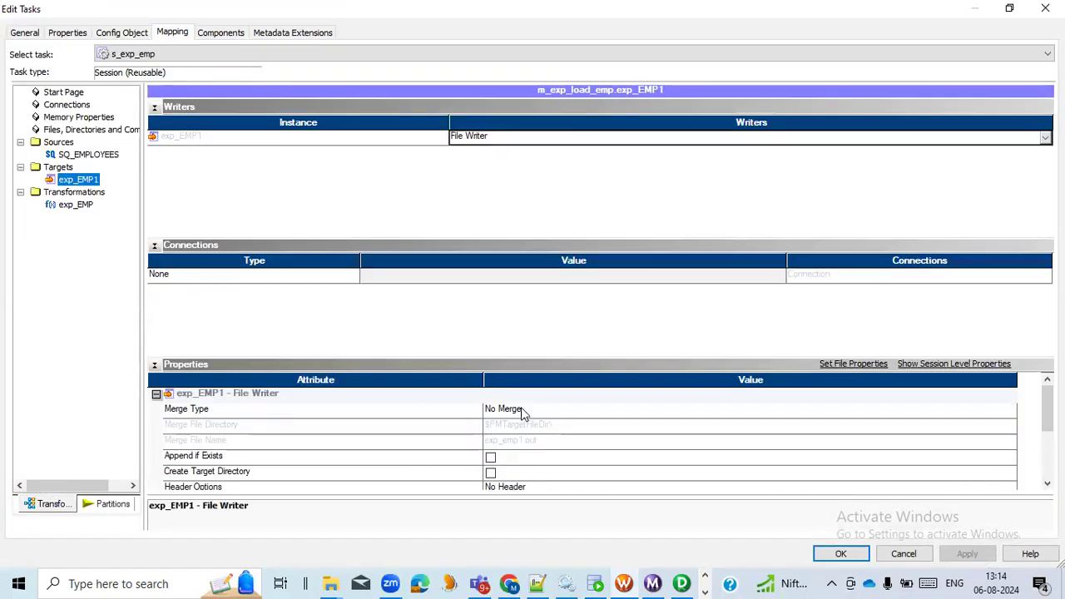
pyautogui.scroll(-2, 419, 436)
pyautogui.scroll(-1, 419, 434)
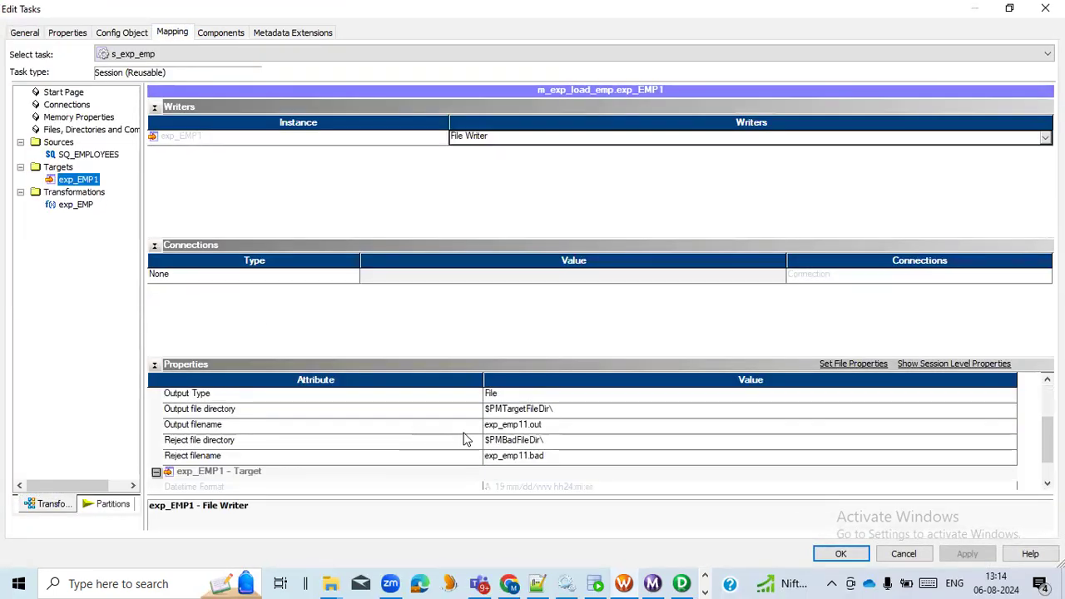
# - Set exp_EMP1's output file directory to D:\Infa_Out\, using the path copied from the Infa_Out folder in File Explorer
pyautogui.click(569, 409)
pyautogui.hotkey('alt', 'Tab')
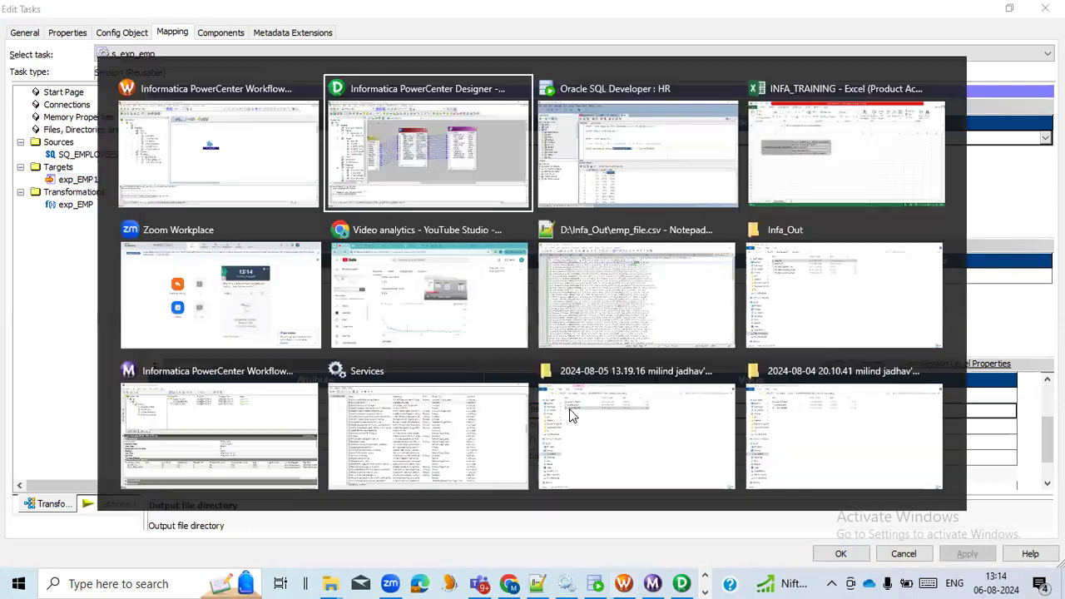
pyautogui.click(799, 288)
pyautogui.click(300, 47)
pyautogui.hotkey('ctrl', 'c')
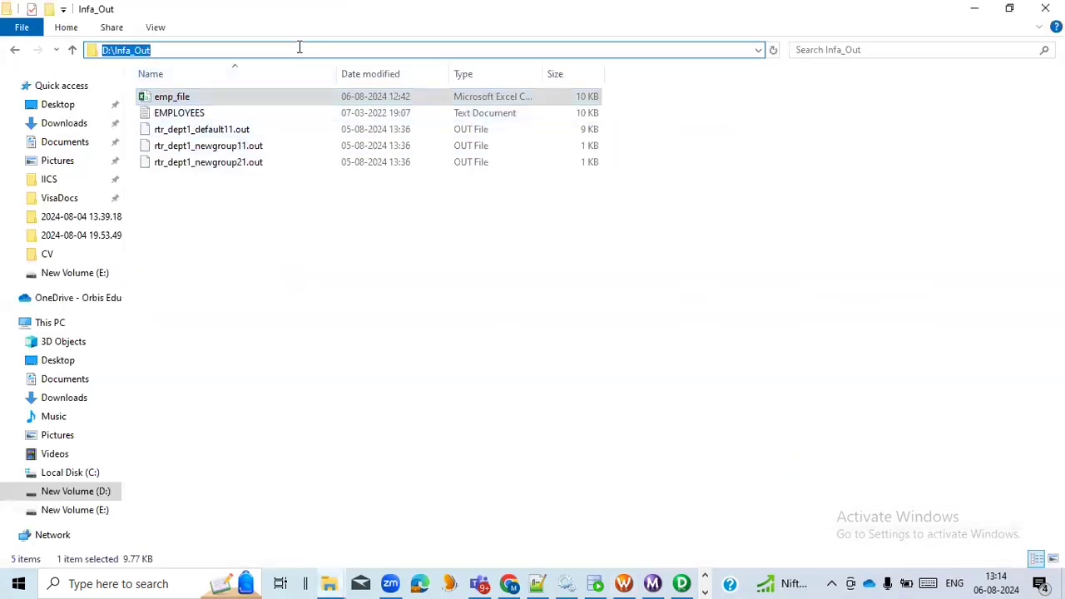
pyautogui.hotkey('alt', 'Tab')
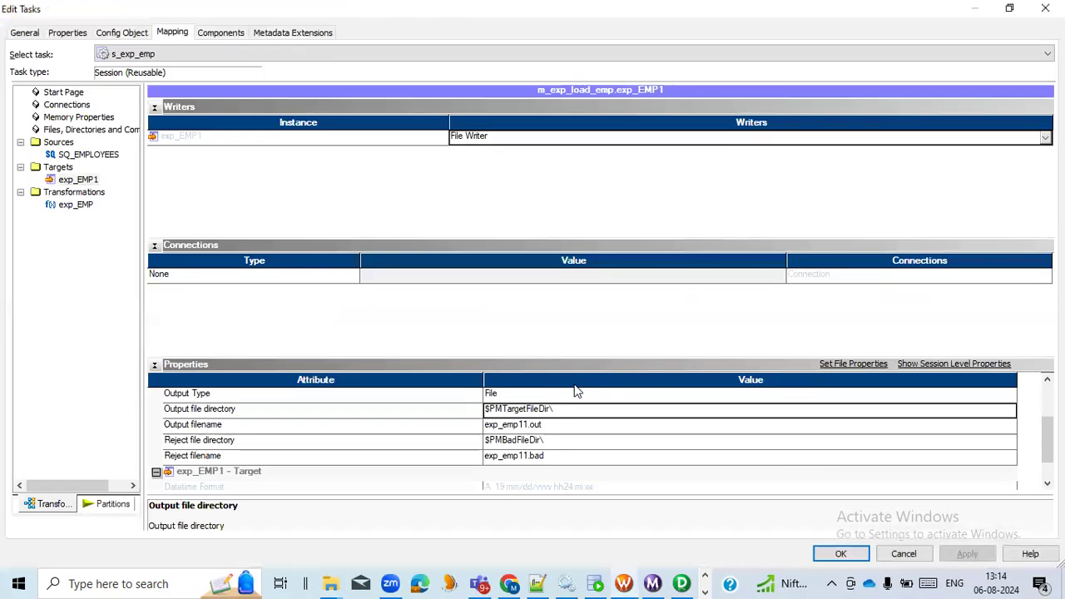
pyautogui.click(557, 409)
pyautogui.hotkey('ctrl', 'a')
pyautogui.hotkey('ctrl', 'v')
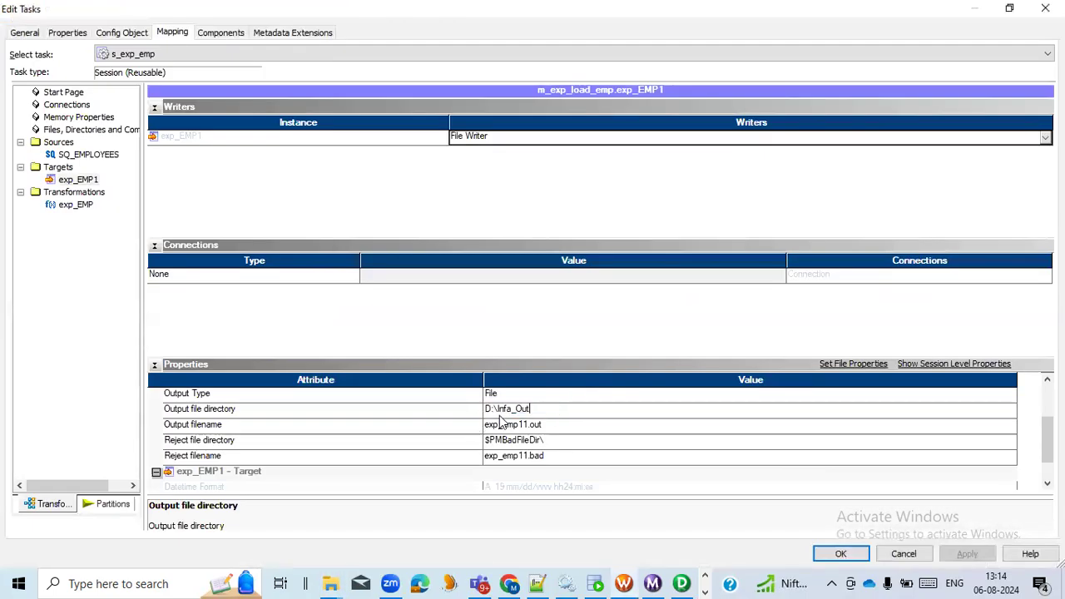
# - Set the output filename to exp_emp.csv, accept the session changes and save s_exp_emp to the repository
pyautogui.click(566, 425)
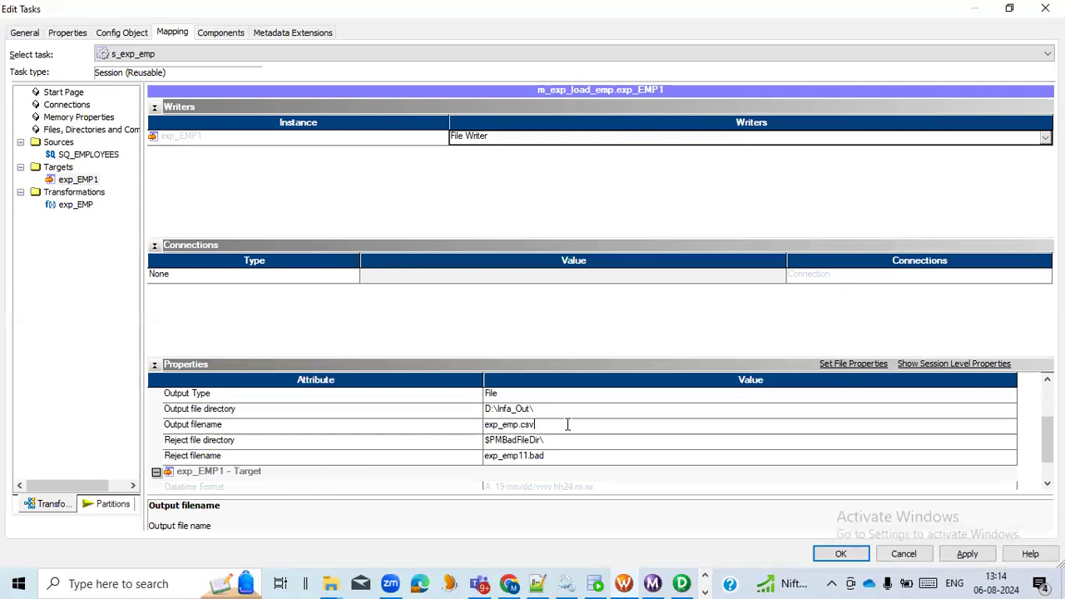
pyautogui.click(965, 554)
pyautogui.click(842, 555)
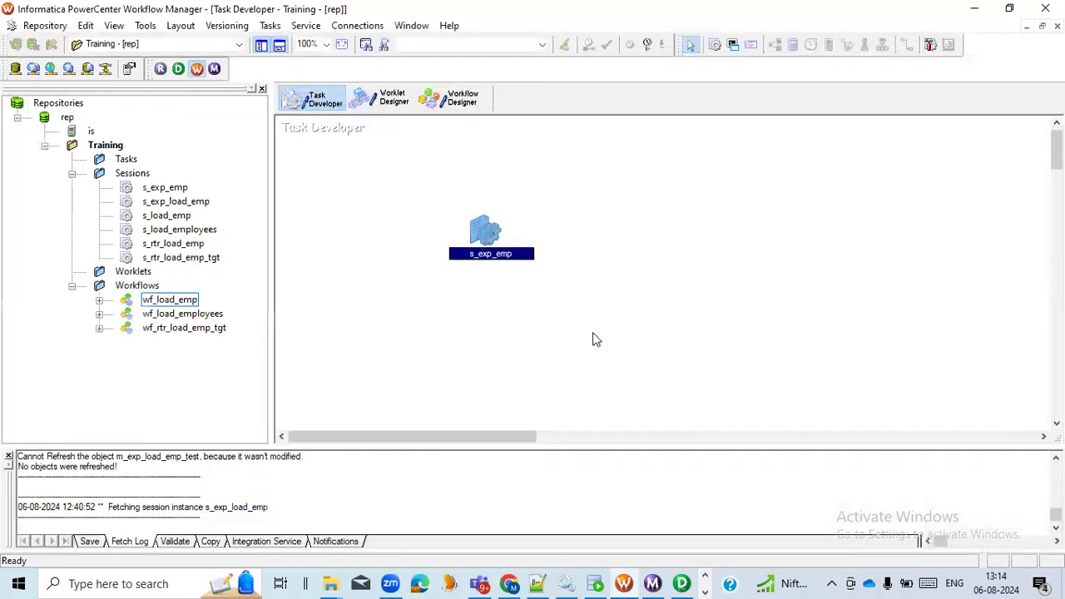
pyautogui.hotkey('ctrl', 's')
# - Create a workflow named wf_exp_emp in the Workflow Designer with the default general settings
pyautogui.click(450, 102)
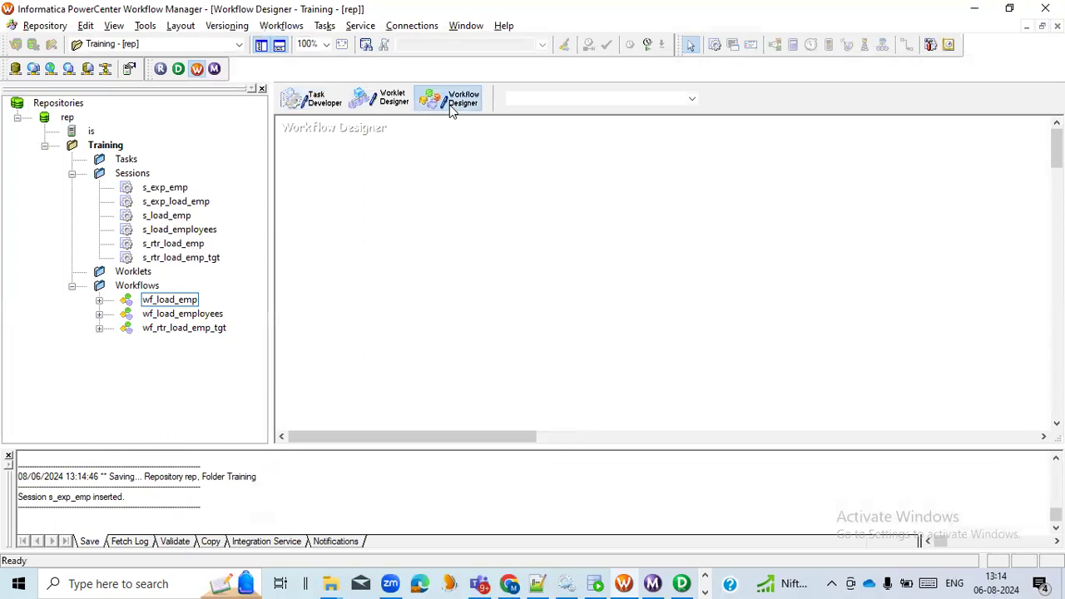
pyautogui.click(281, 25)
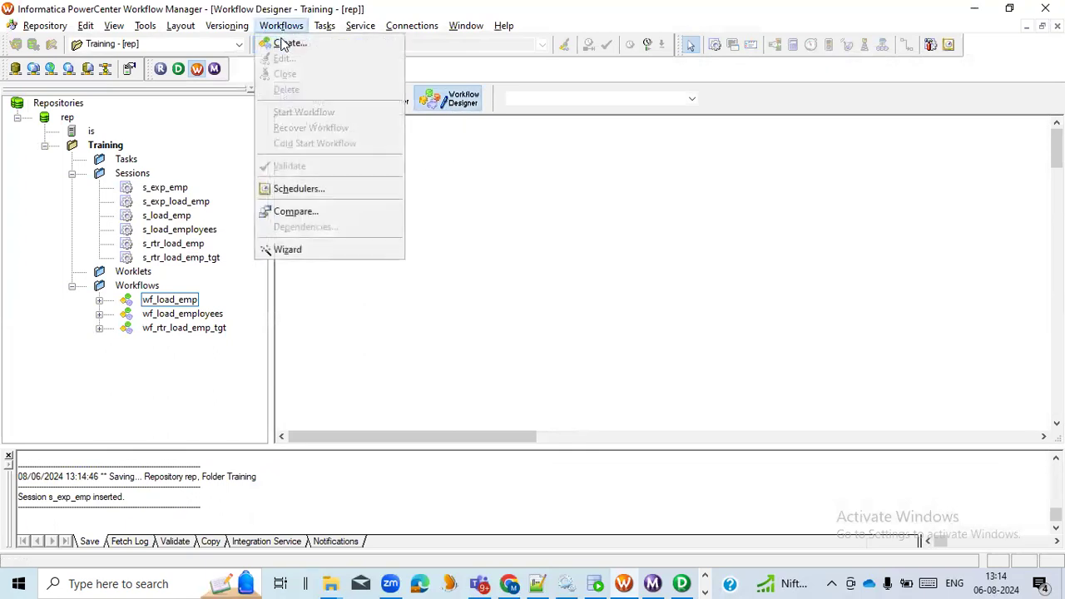
pyautogui.click(281, 43)
pyautogui.write('wf_exp_emp')
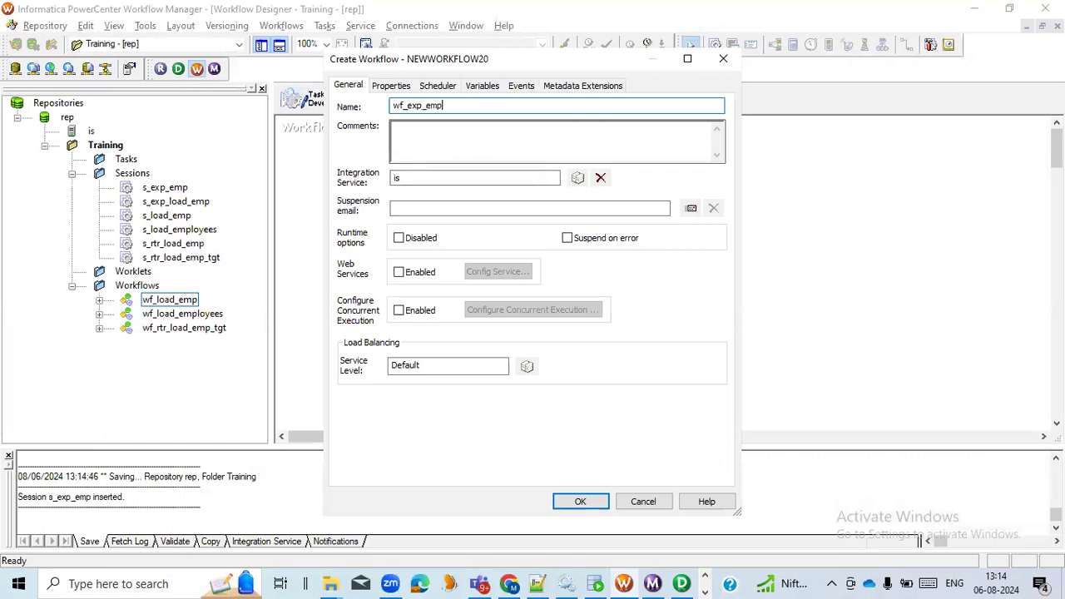
pyautogui.click(580, 501)
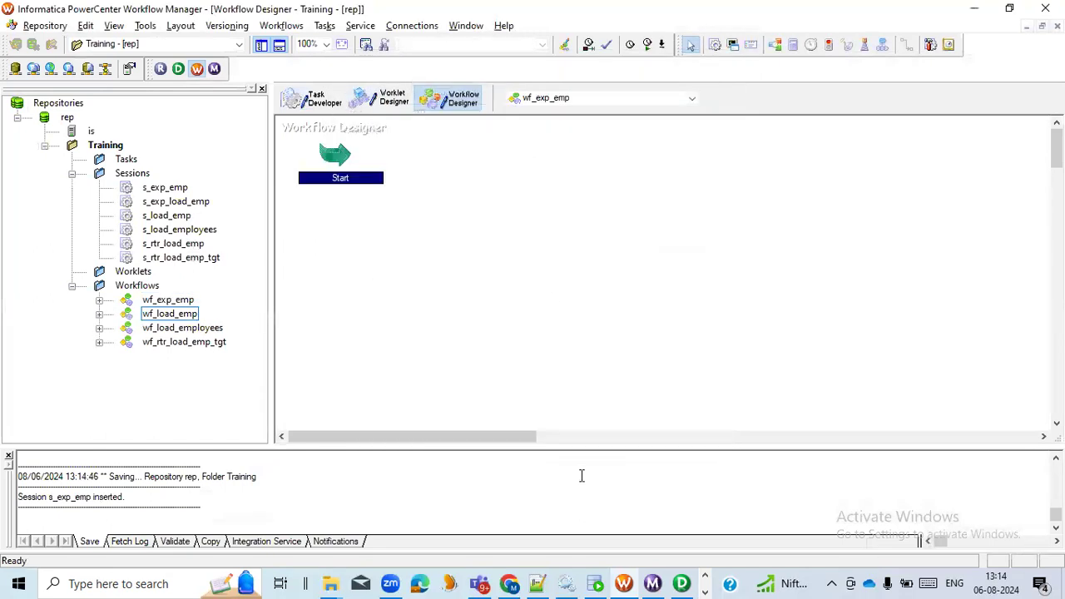
pyautogui.click(420, 248)
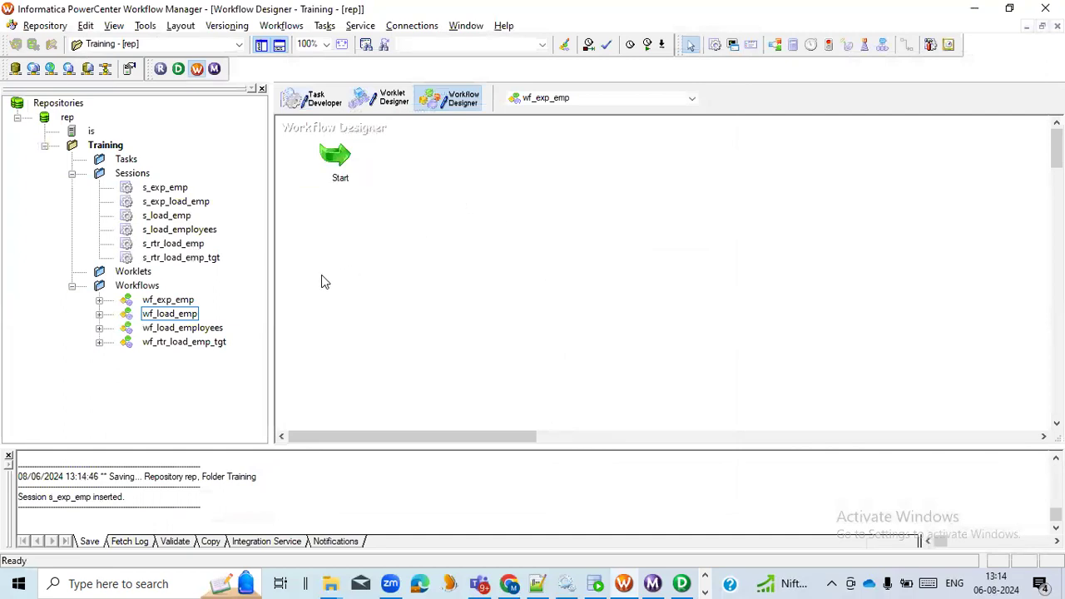
# - Add the s_exp_emp session to the wf_exp_emp workspace and link the Start task to it
pyautogui.moveTo(166, 188); pyautogui.dragTo(644, 200)
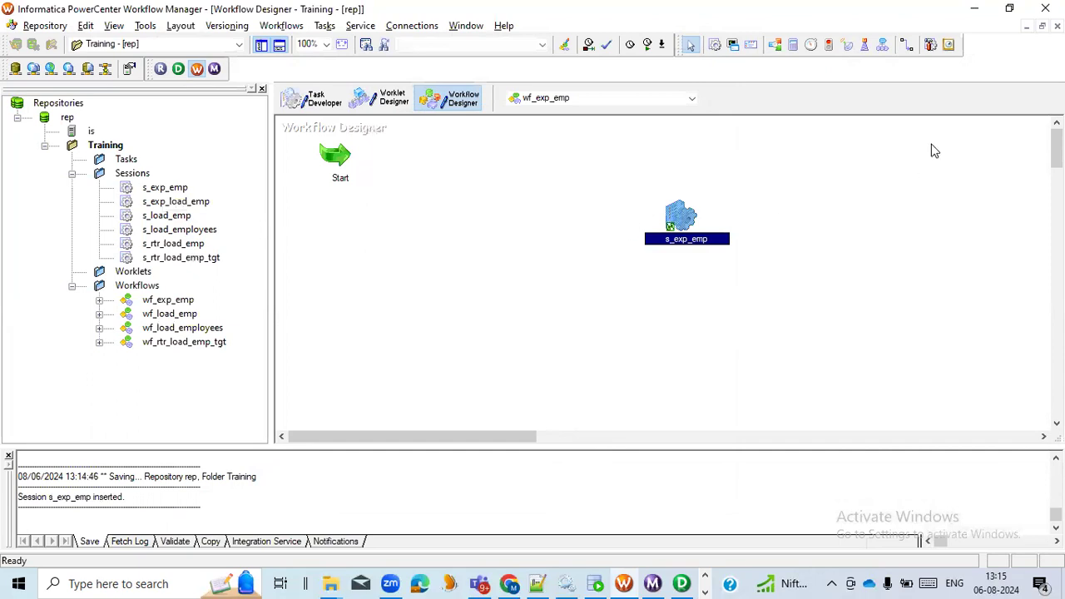
pyautogui.click(907, 47)
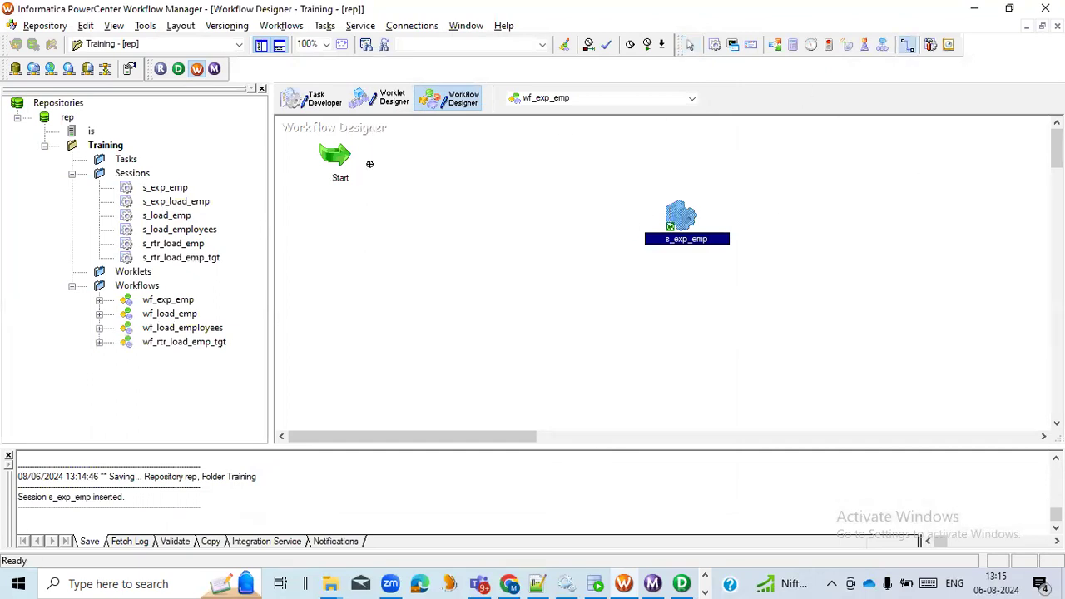
pyautogui.moveTo(343, 158); pyautogui.dragTo(651, 208)
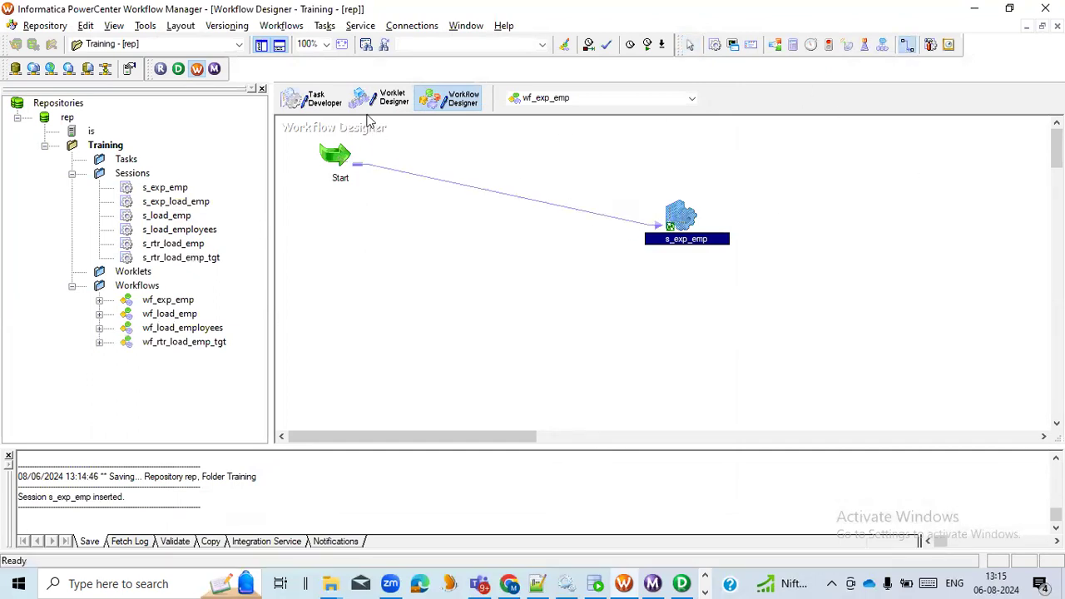
# - Validate the wf_exp_emp workflow, save it to the repository and check the validation result in the save log
pyautogui.click(282, 25)
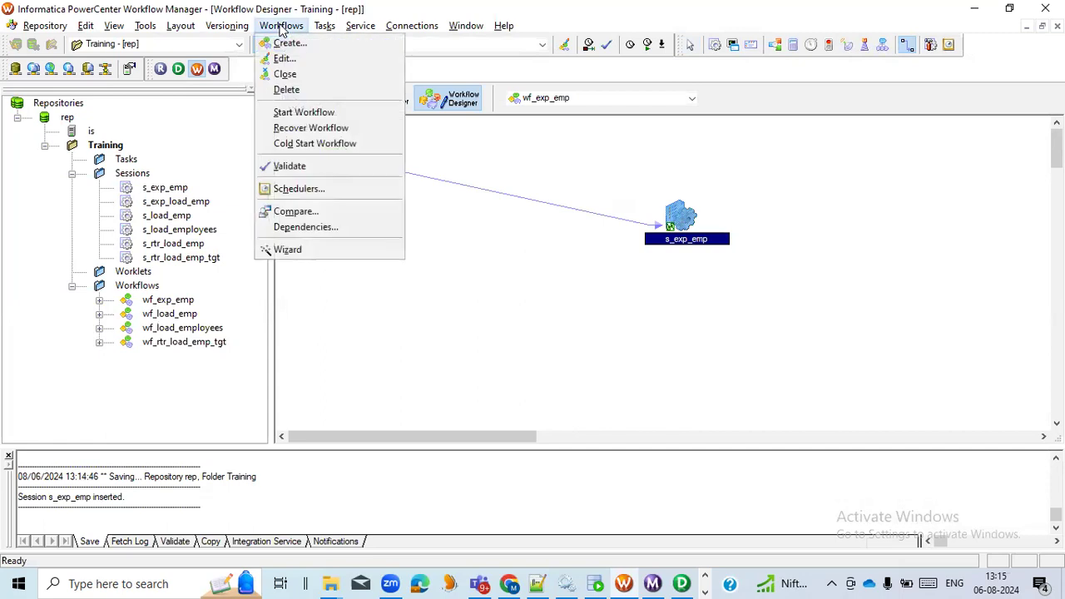
pyautogui.click(329, 167)
pyautogui.hotkey('ctrl', 's')
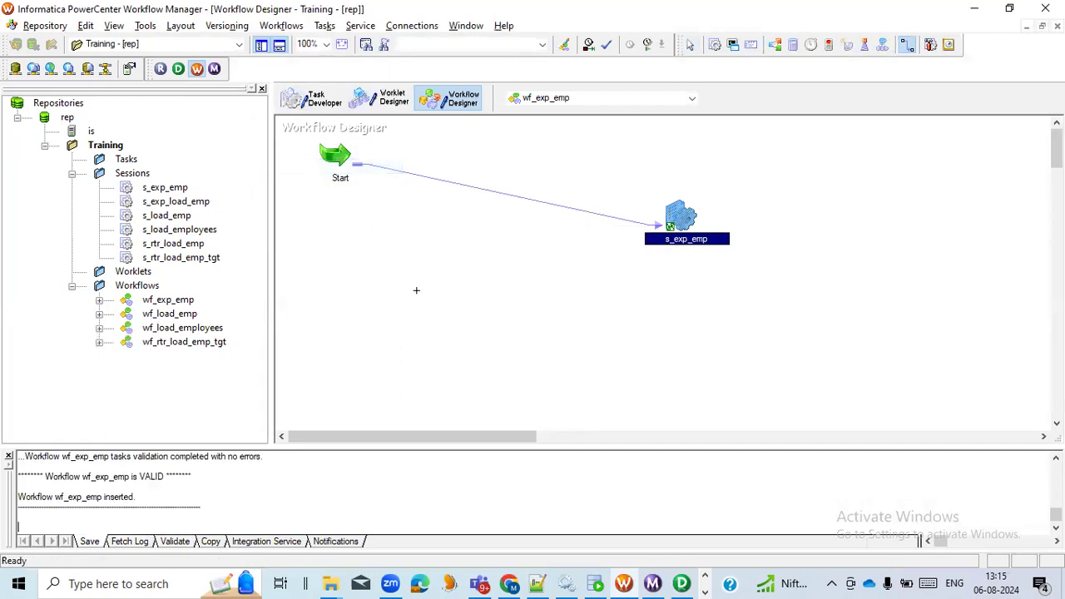
pyautogui.moveTo(102, 486); pyautogui.dragTo(50, 476)
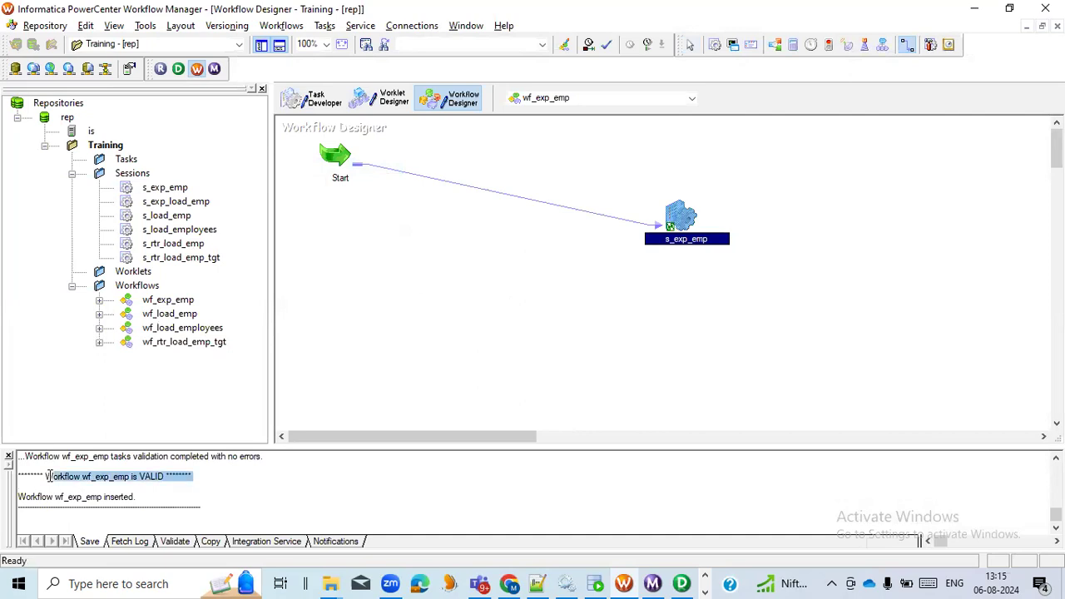
# - Start the wf_exp_emp workflow and check the s_exp_emp run's source and target row statistics in Workflow Monitor
pyautogui.rightClick(440, 243)
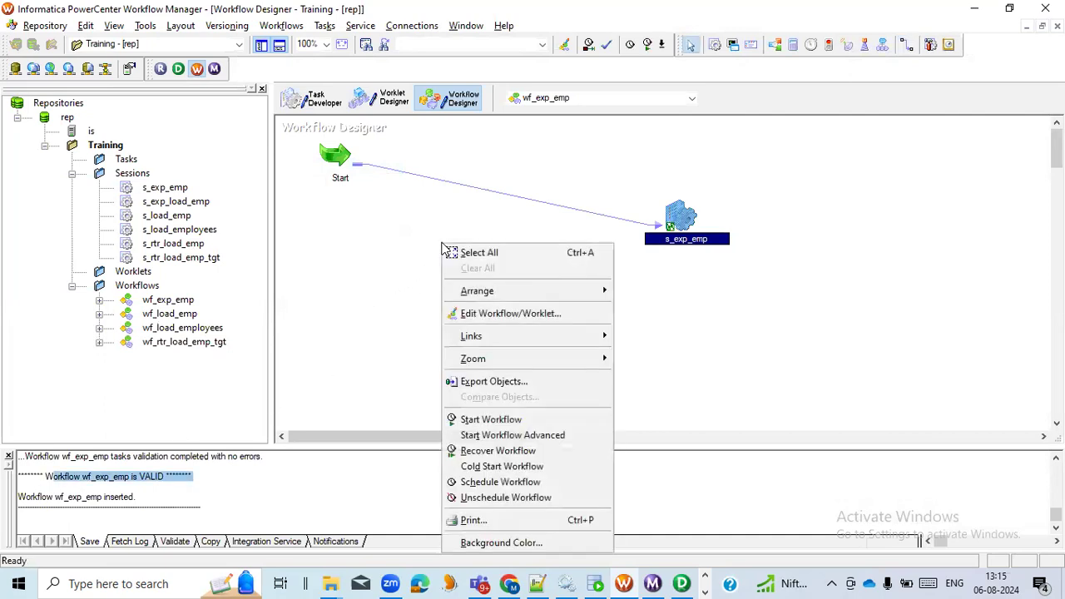
pyautogui.click(507, 420)
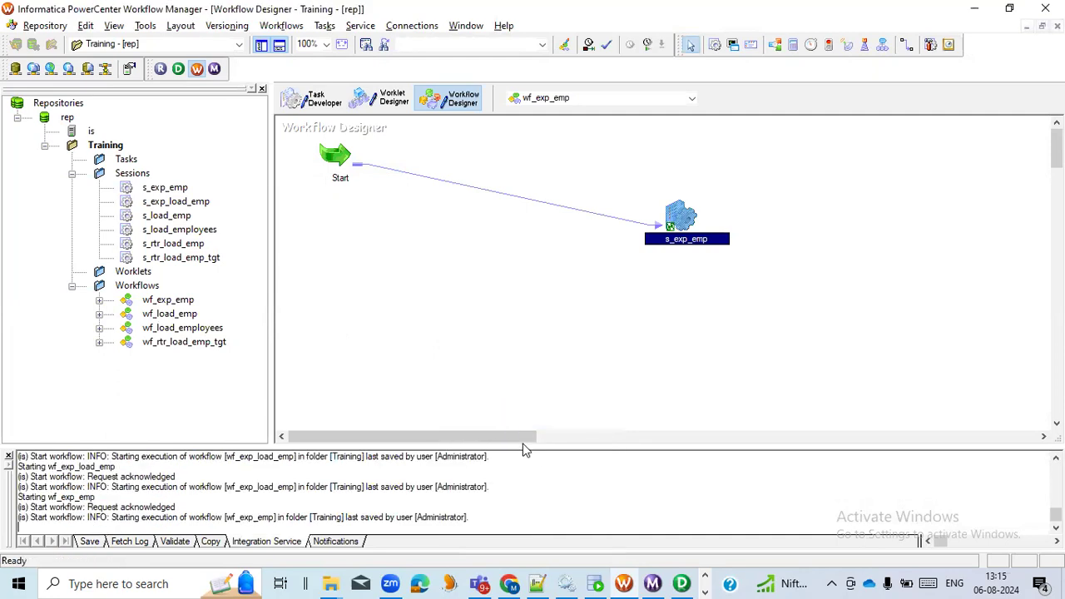
pyautogui.click(653, 582)
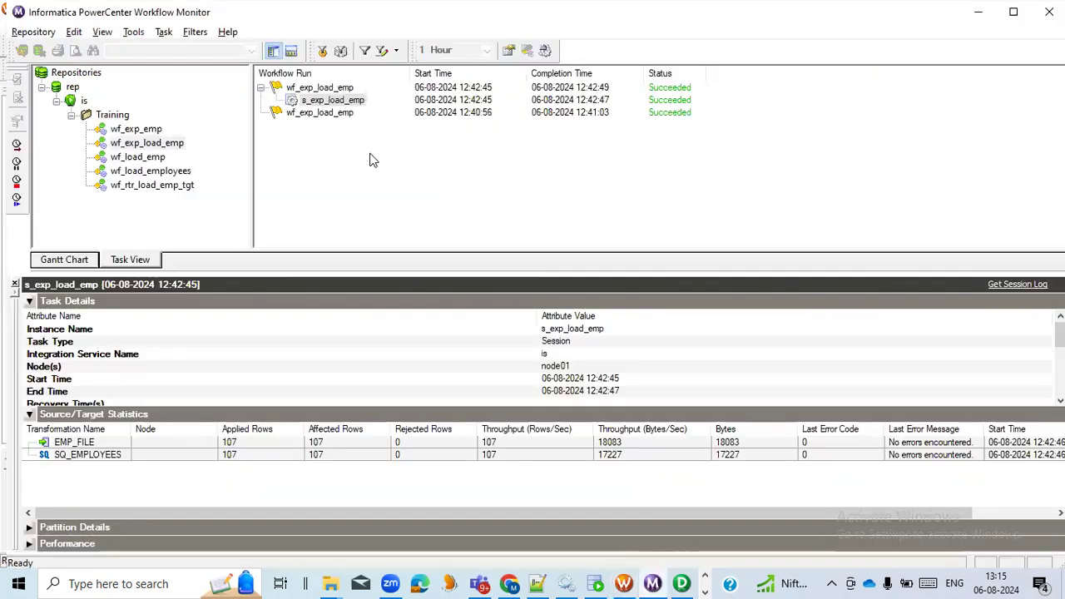
pyautogui.click(147, 131)
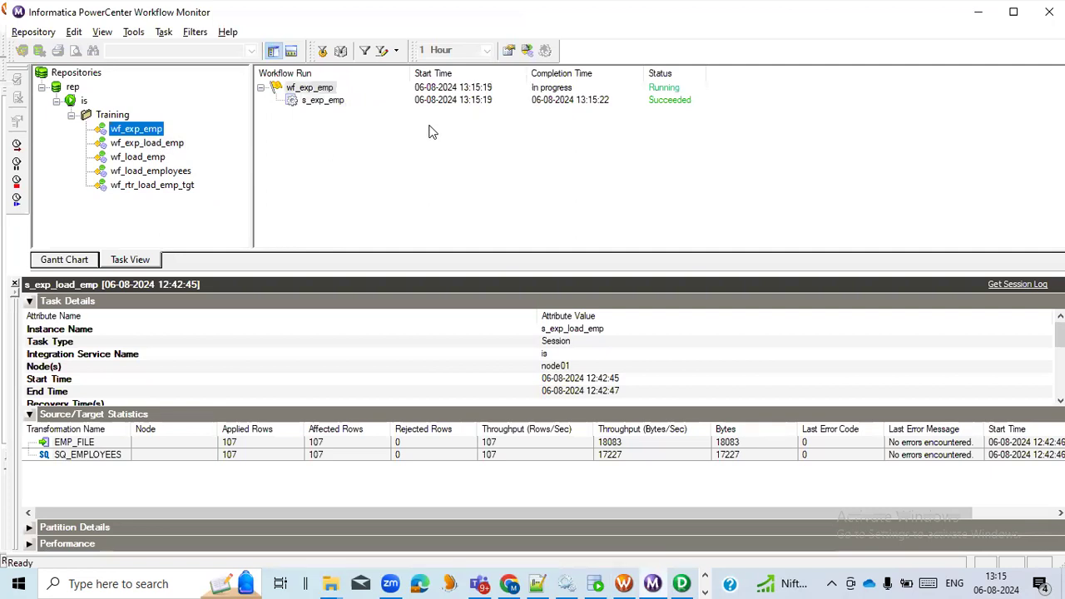
pyautogui.click(325, 103)
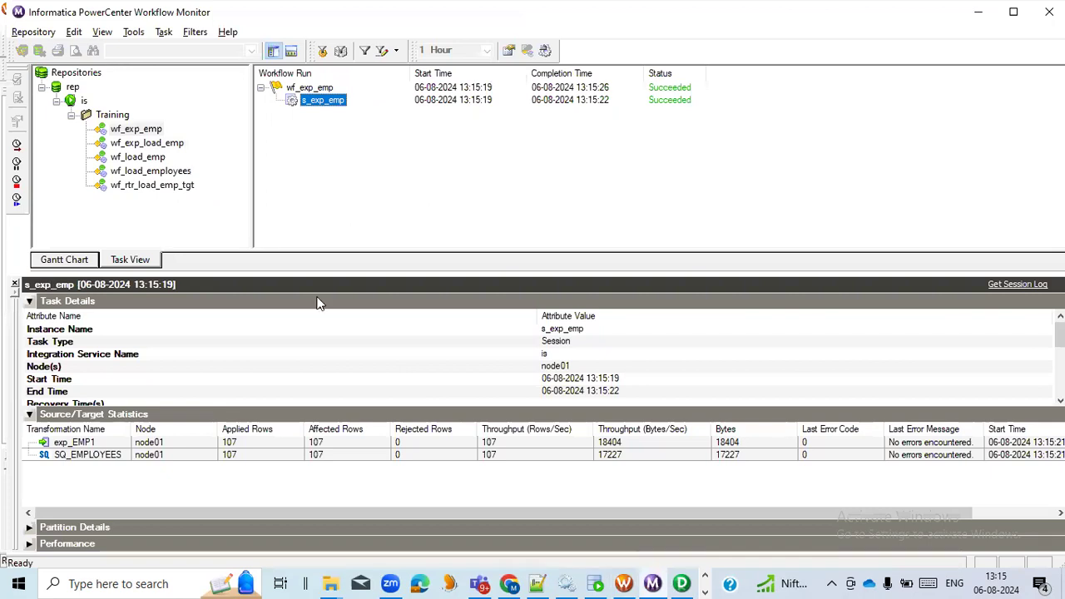
pyautogui.click(254, 457)
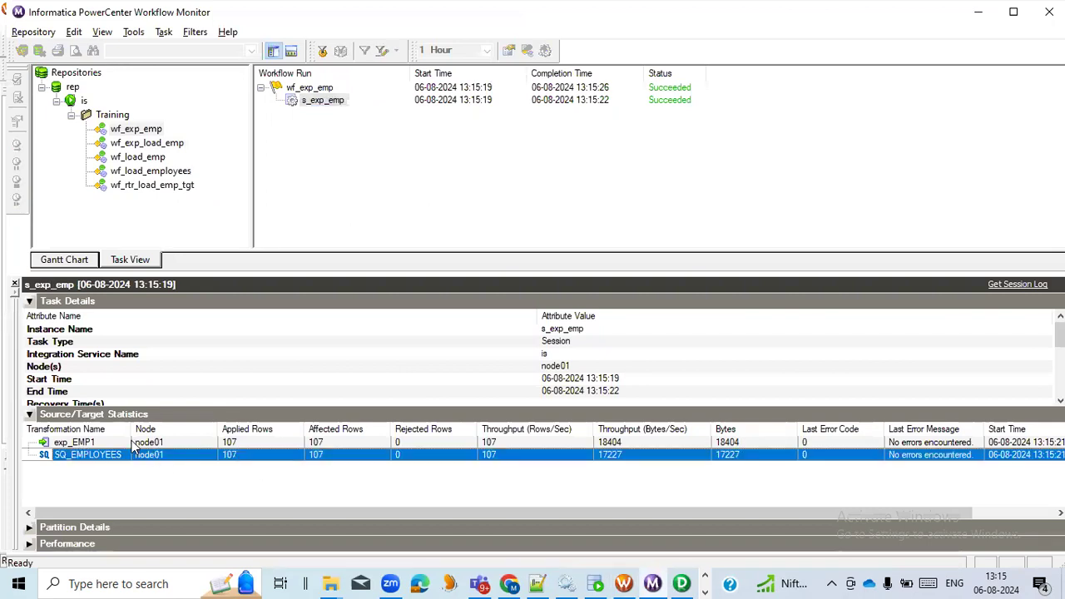
pyautogui.click(253, 443)
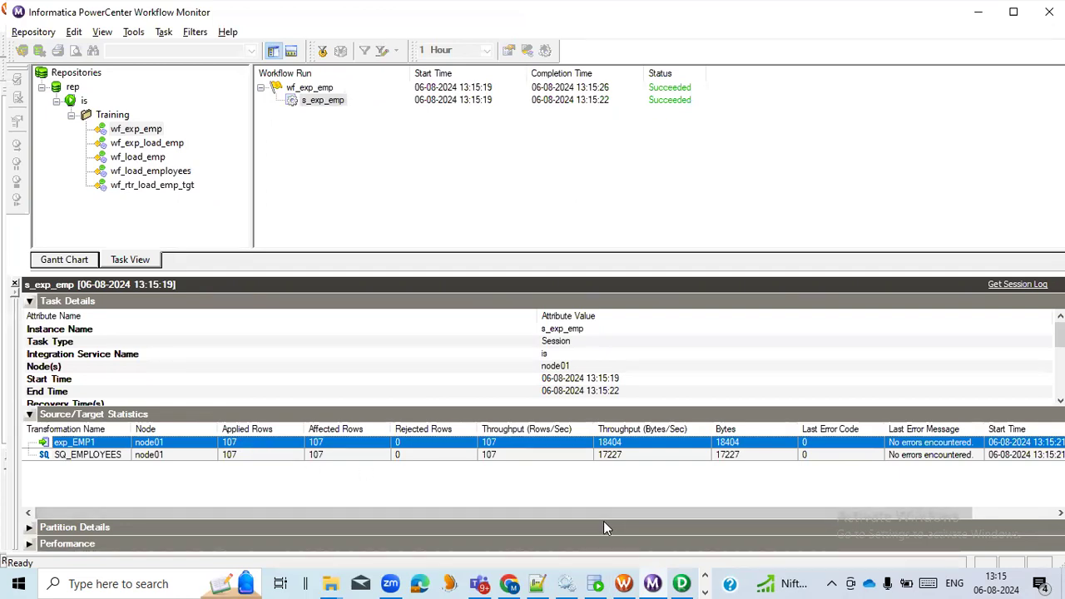
# - Switch to the INFA_TRAINING workbook in Excel and review the question whether the expression transformation is active or passive
pyautogui.hotkey('alt', 'Tab')
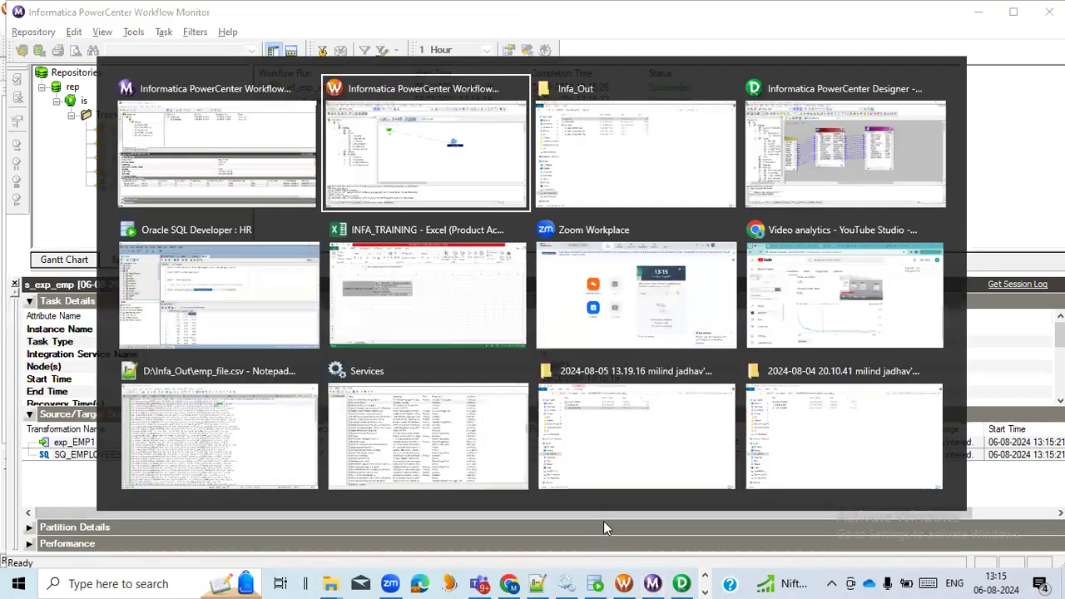
pyautogui.click(395, 318)
pyautogui.click(387, 217)
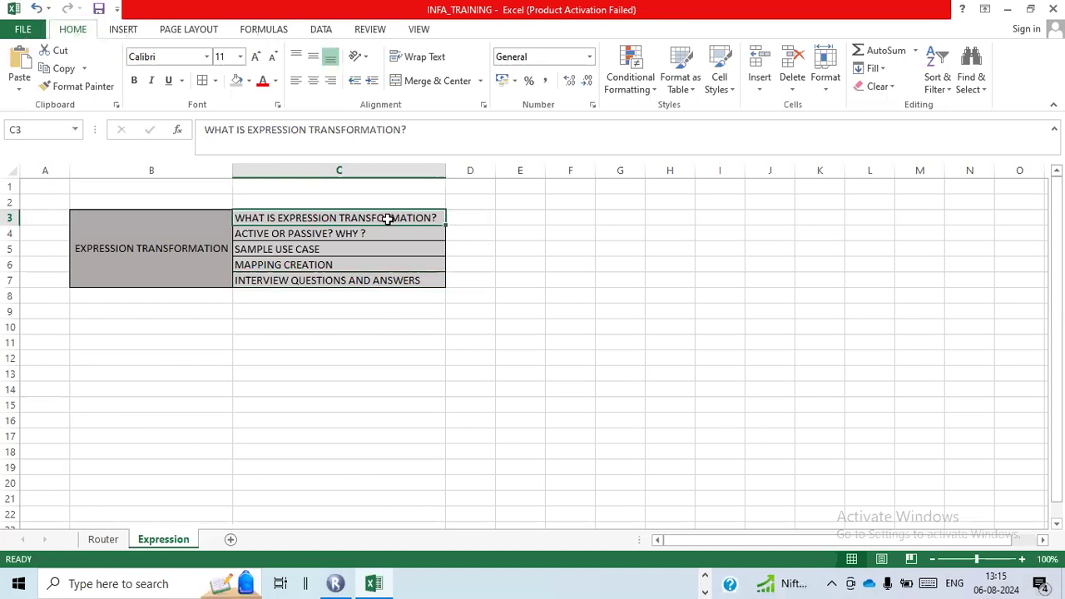
pyautogui.click(387, 233)
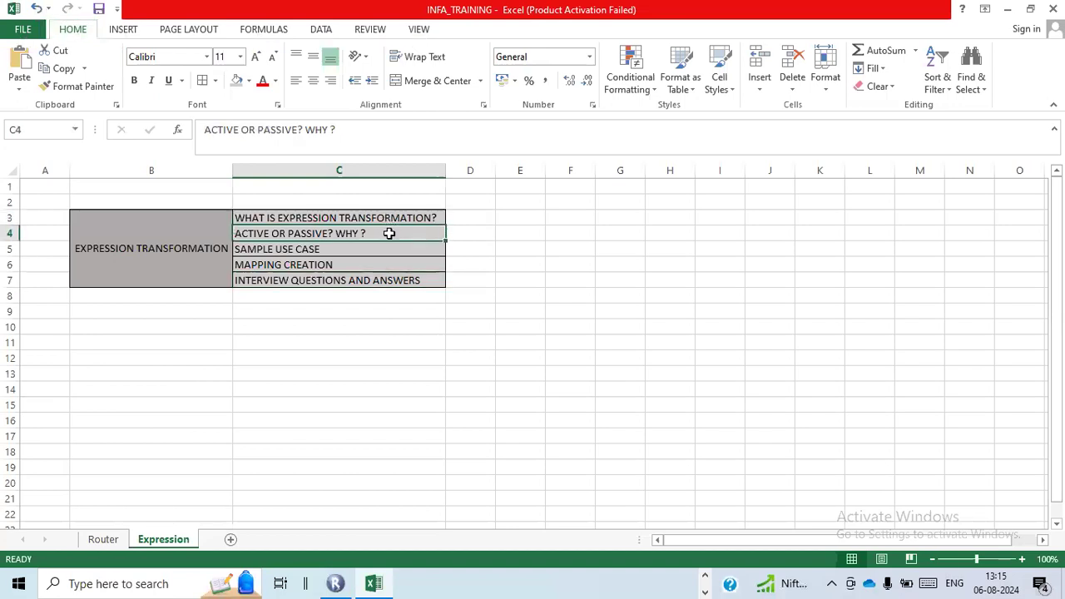
pyautogui.click(519, 233)
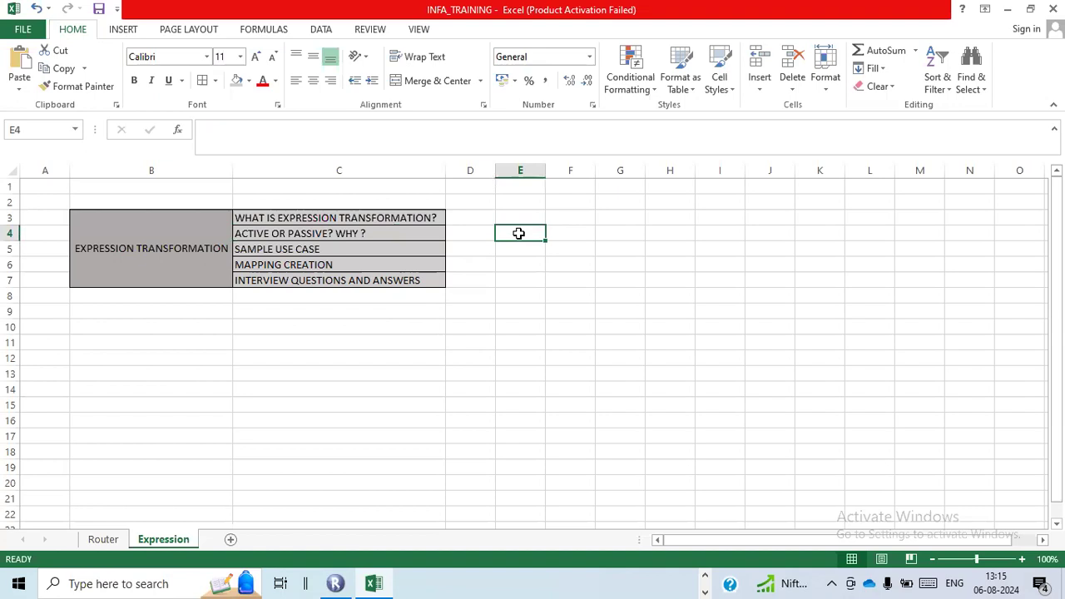
pyautogui.click(356, 234)
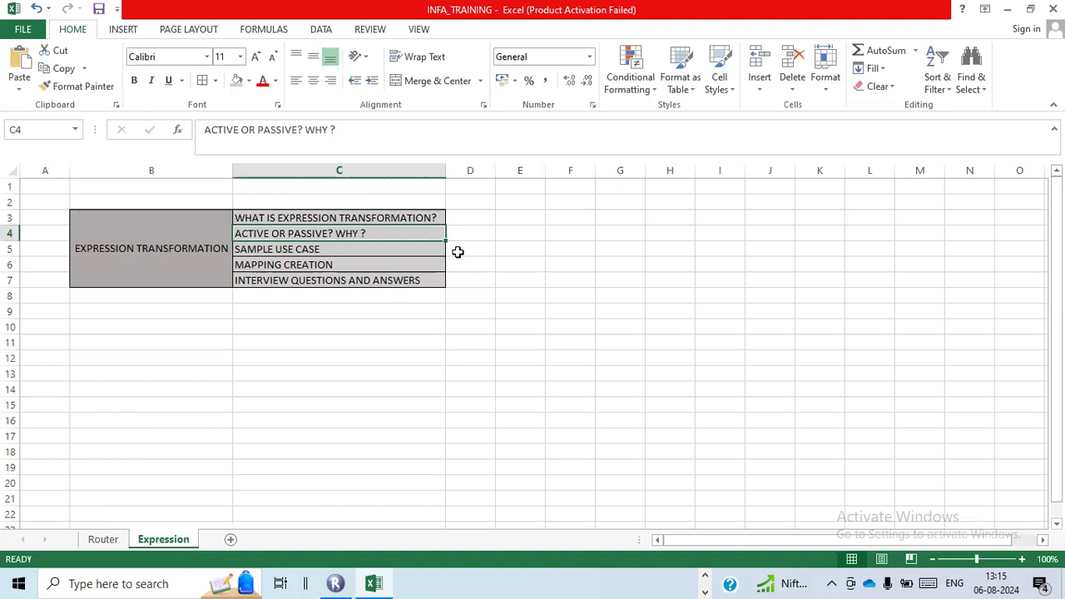
pyautogui.click(517, 237)
pyautogui.click(578, 231)
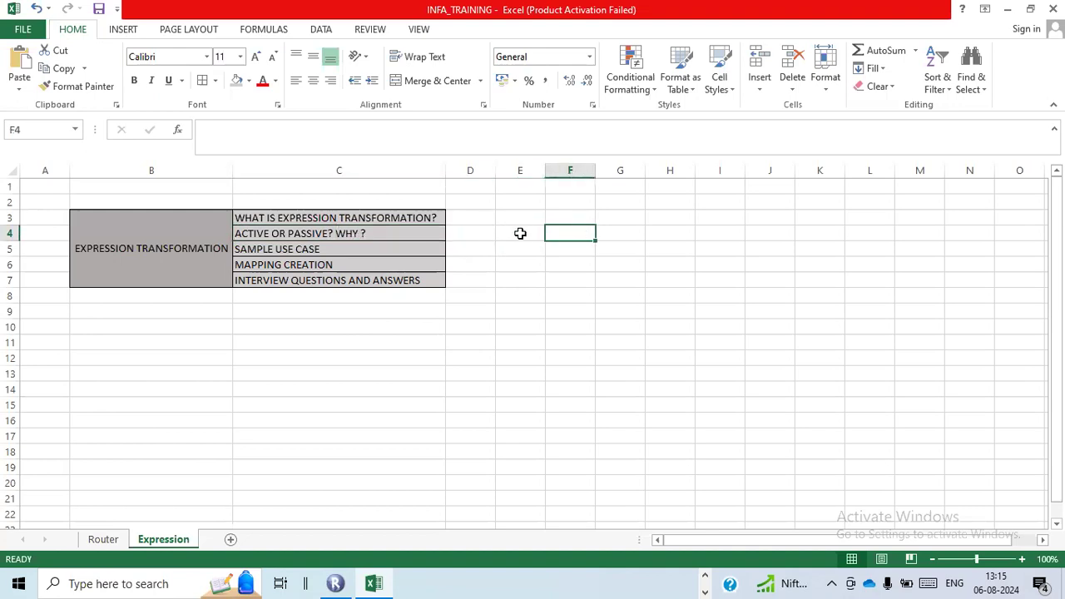
pyautogui.click(519, 233)
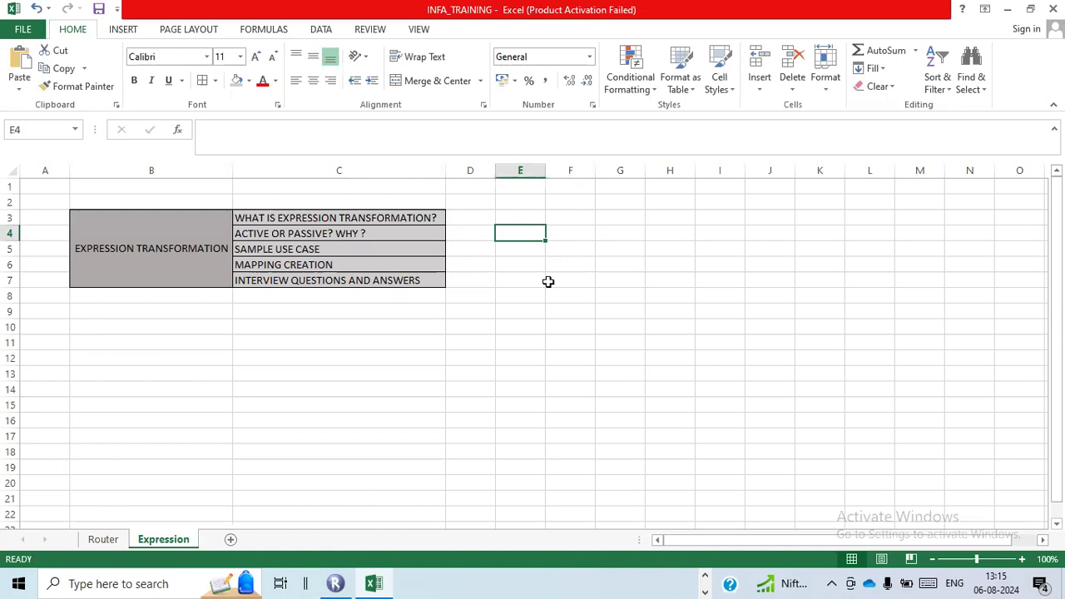
# - Enter the headings Source in E3 and Target in F3, with the row count 107 beneath each in E4 and F4
pyautogui.click(544, 223)
pyautogui.write('Source')
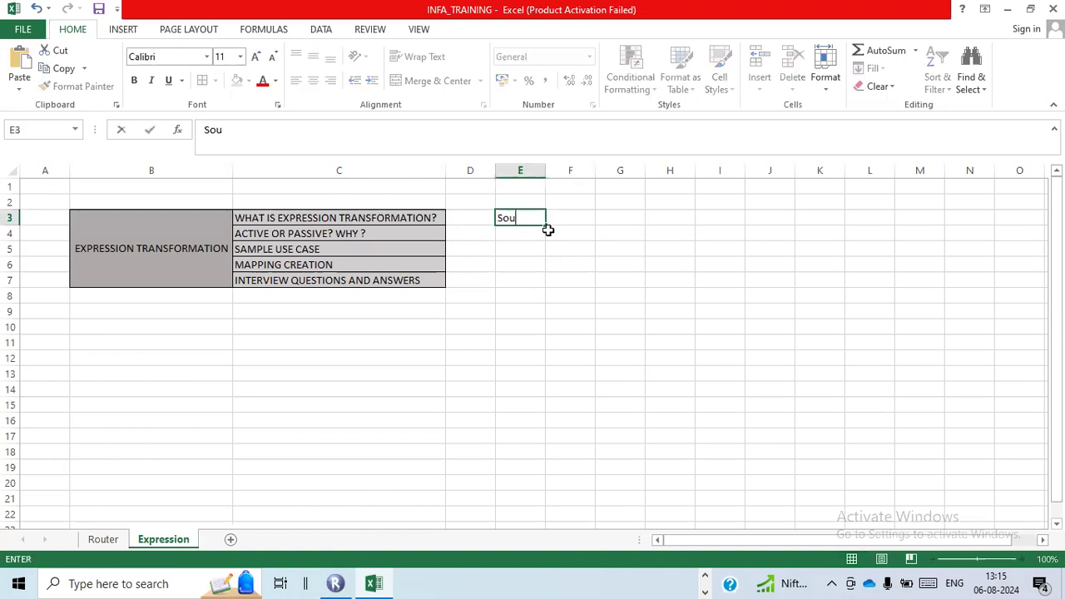
pyautogui.press('Return')
pyautogui.write('107')
pyautogui.click(548, 231)
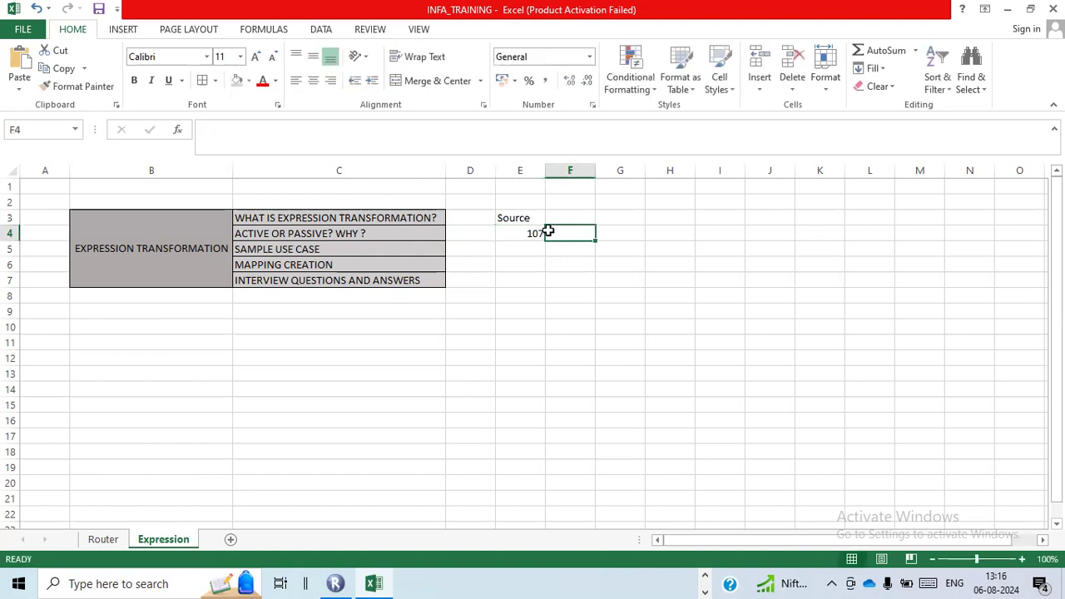
pyautogui.press('Up')
pyautogui.write('Target')
pyautogui.click(578, 236)
pyautogui.write('107')
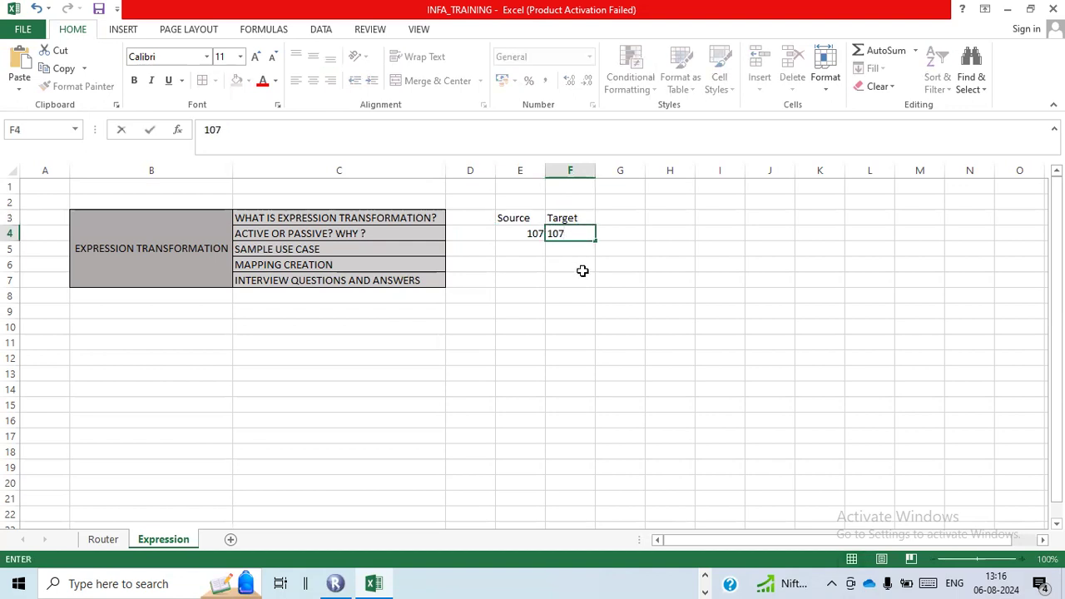
pyautogui.click(591, 262)
# - Enter PASSIVE in cell G4 beside the source and target row counts
pyautogui.click(631, 235)
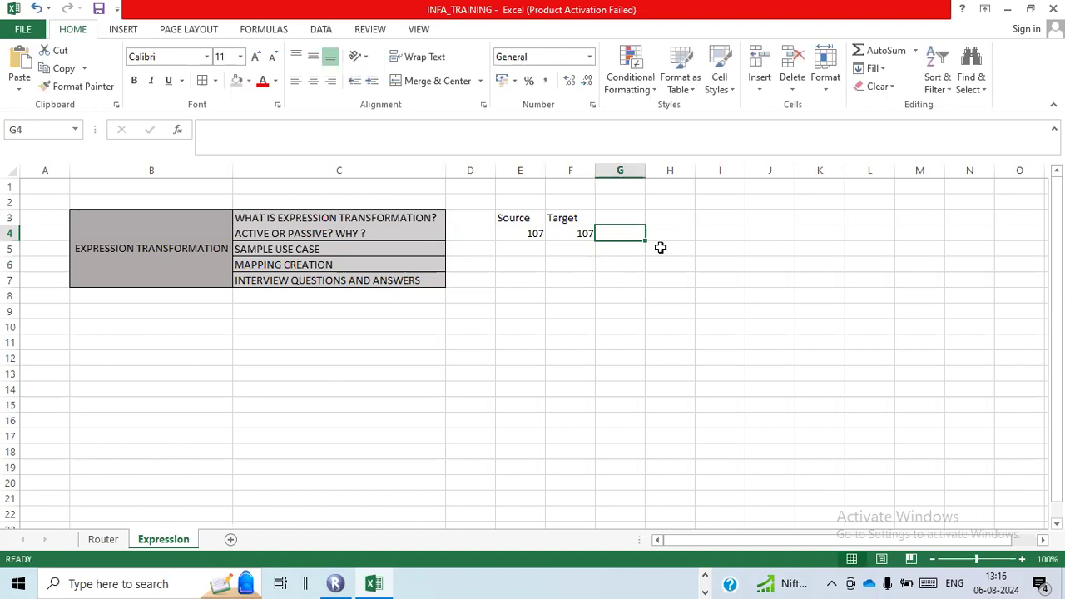
pyautogui.write('PASSIVE')
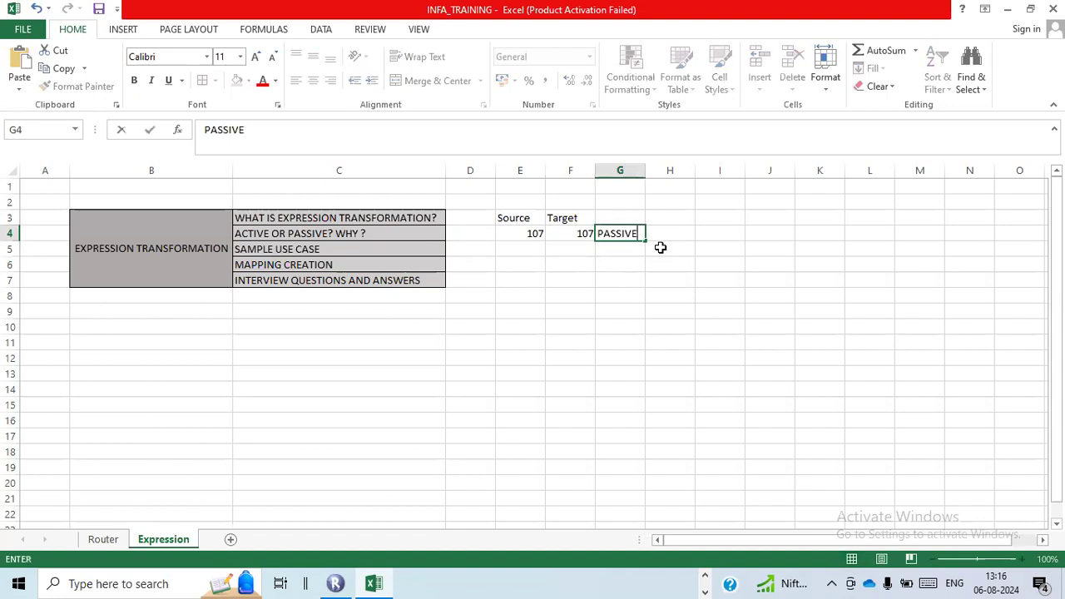
pyautogui.click(661, 247)
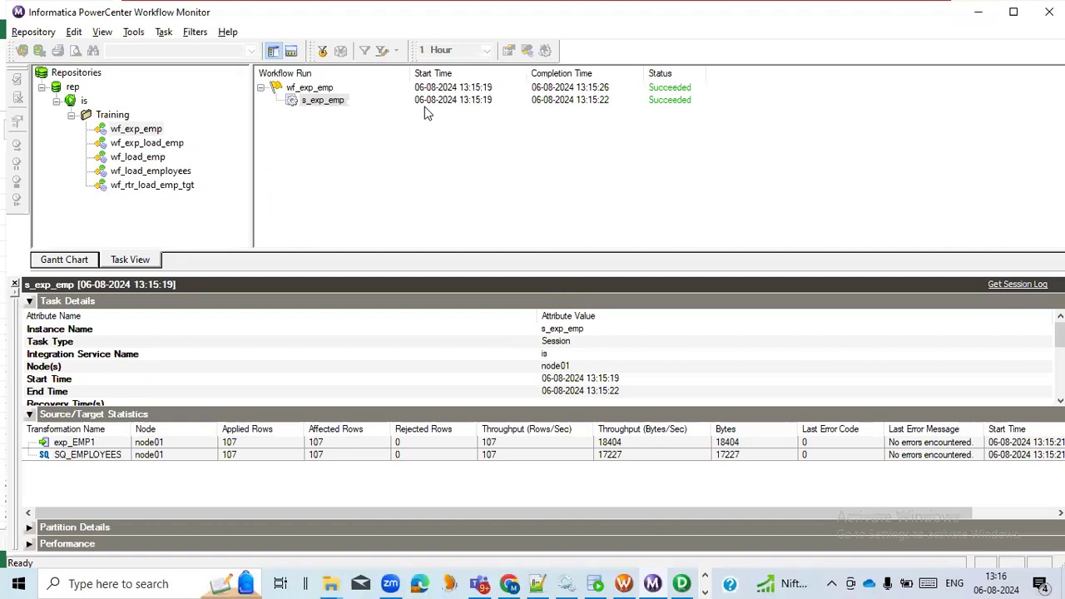
# - Switch back to Workflow Monitor and compare the applied rows of SQ_EMPLOYEES and exp_EMP1 for the s_exp_emp run
pyautogui.click(337, 105)
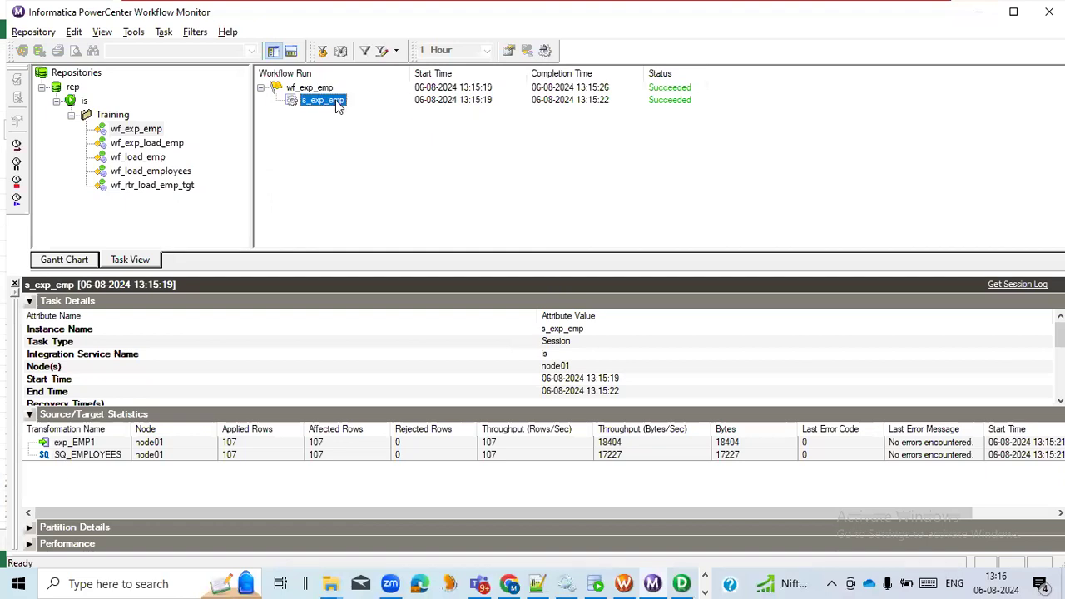
pyautogui.click(256, 462)
pyautogui.click(257, 442)
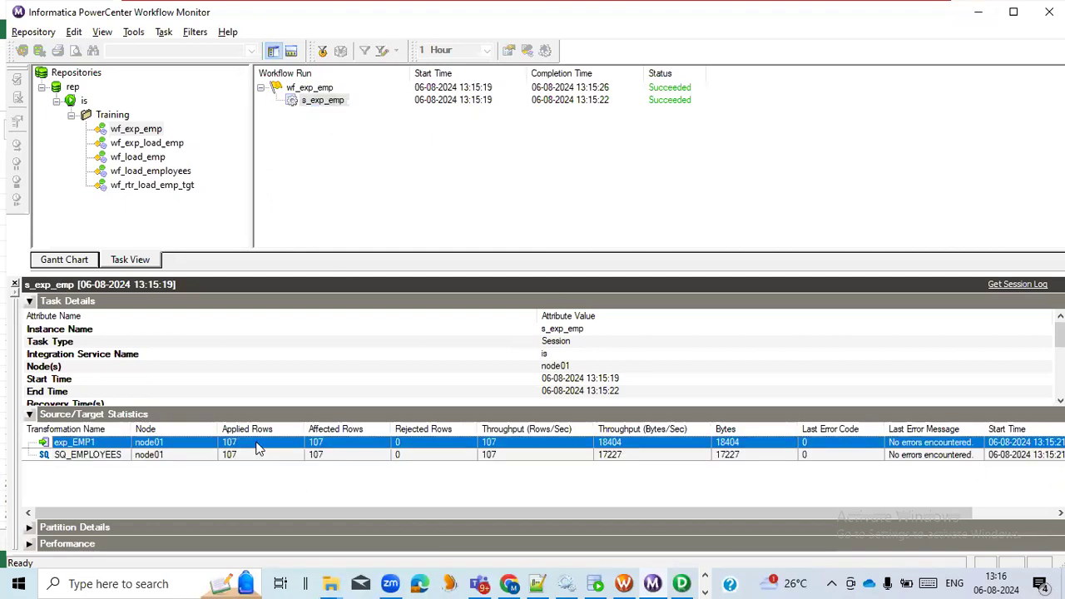
# - Switch to the Infa_Out folder in File Explorer, refresh it, and open exp_emp in Notepad++
pyautogui.click(342, 581)
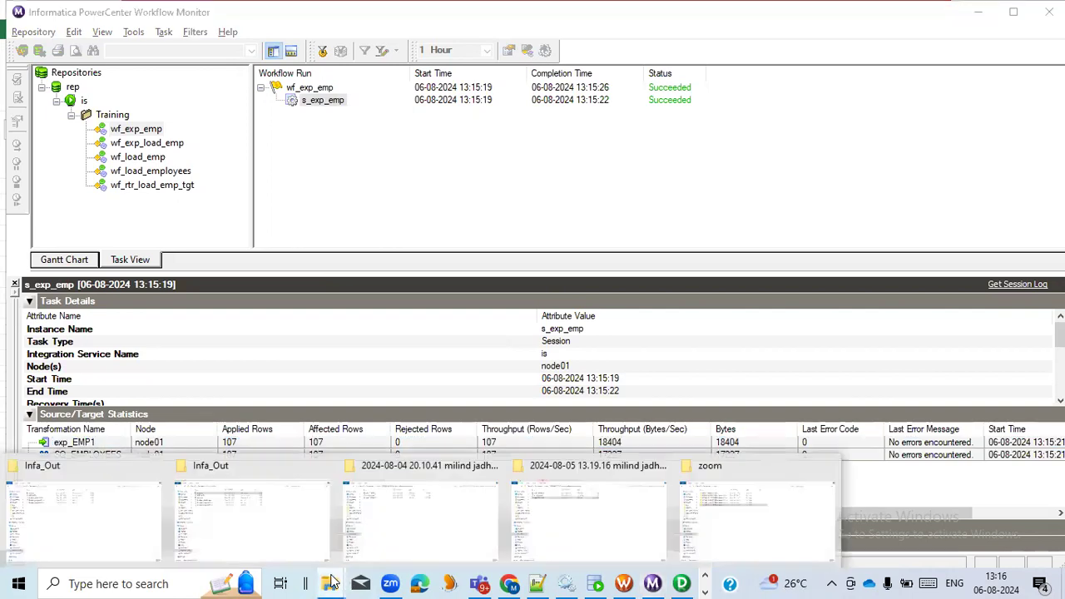
pyautogui.click(280, 509)
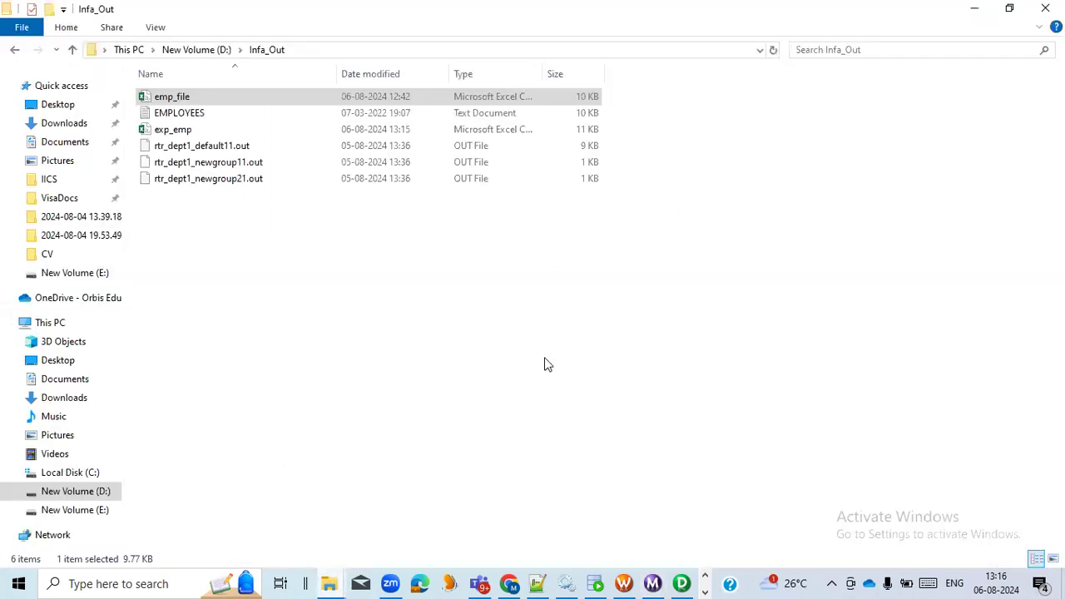
pyautogui.rightClick(480, 370)
pyautogui.click(546, 212)
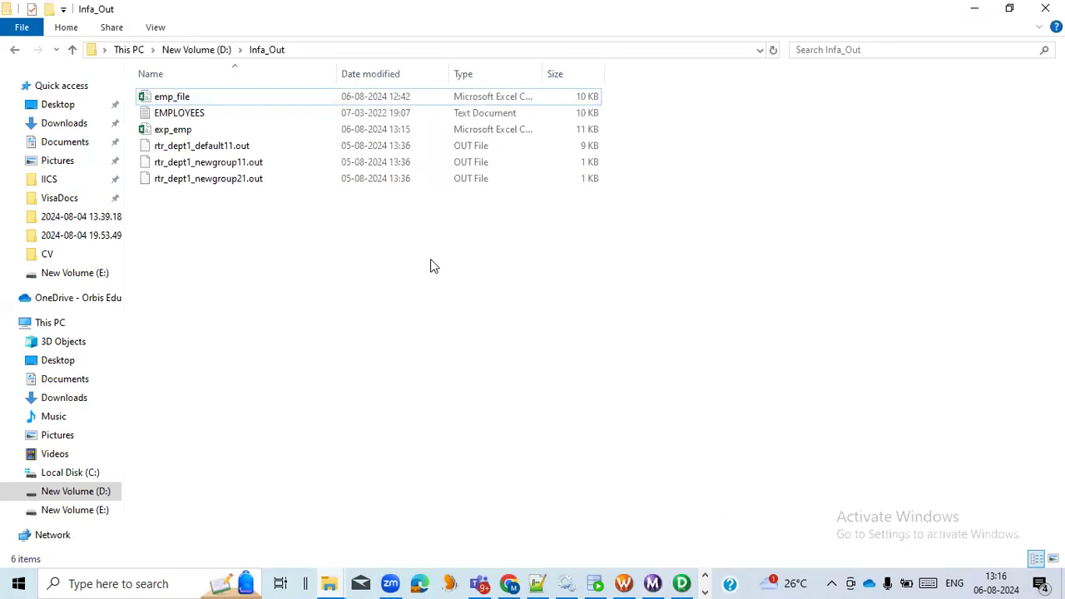
pyautogui.click(186, 133)
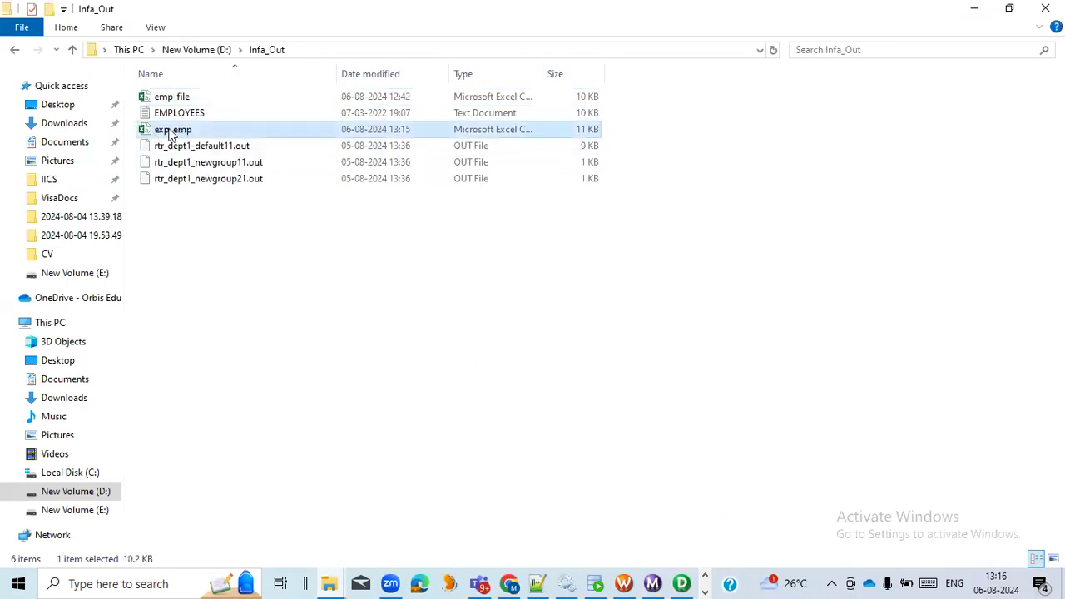
pyautogui.rightClick(207, 133)
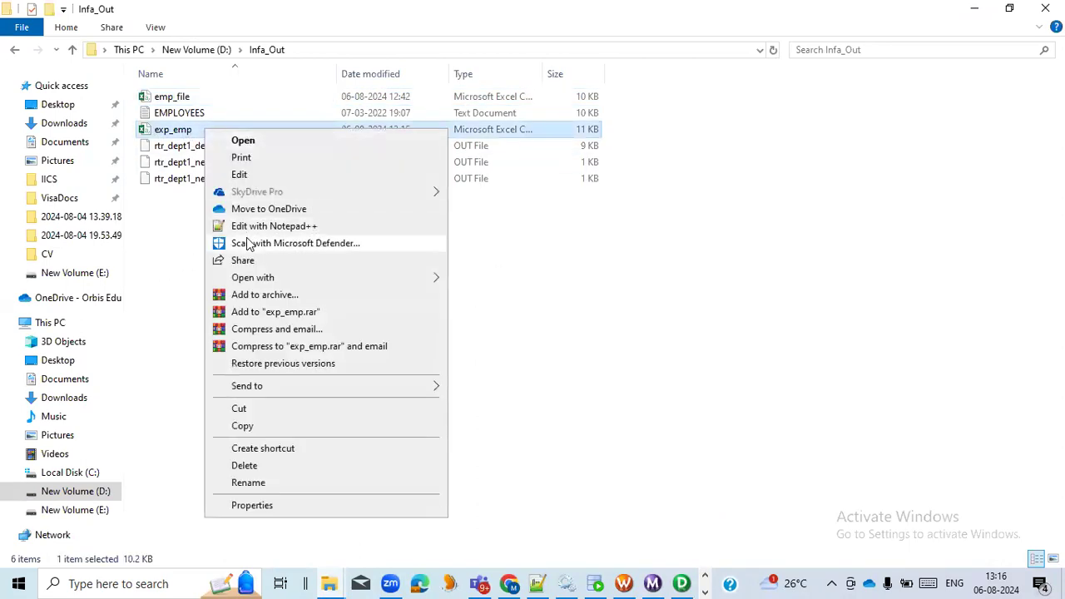
pyautogui.click(250, 230)
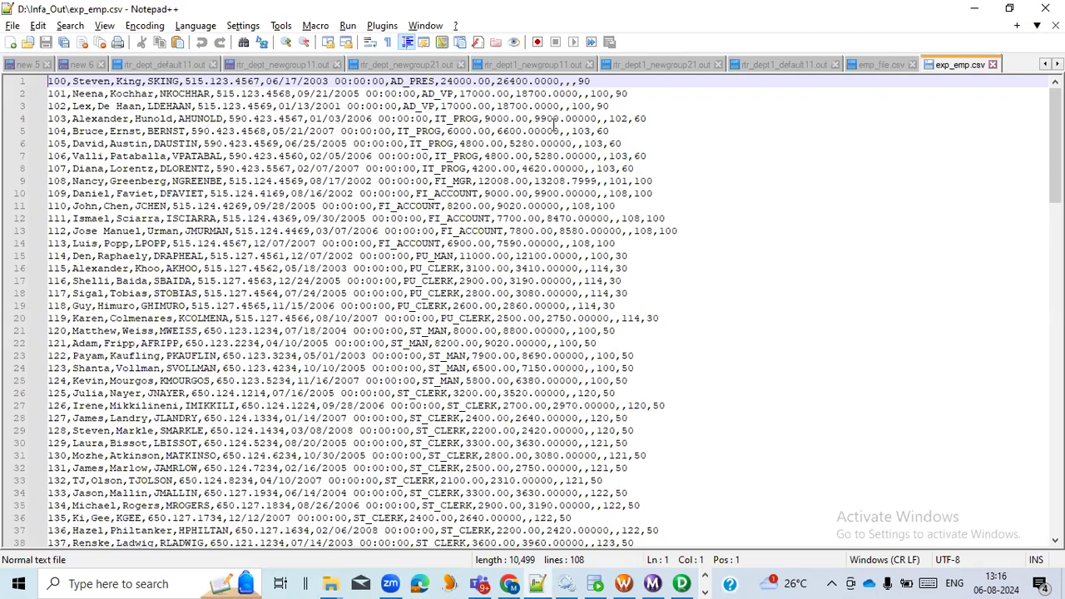
# - Compare the original salary with the hiked salary in the first two rows of exp_emp.csv
pyautogui.doubleClick(513, 80)
pyautogui.doubleClick(464, 81)
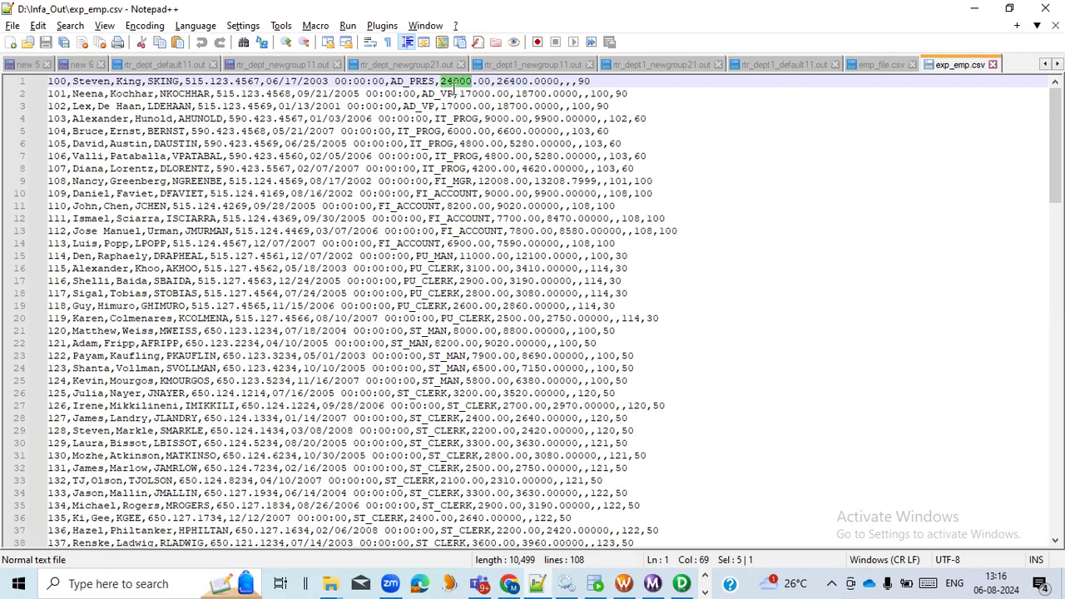
pyautogui.doubleClick(509, 82)
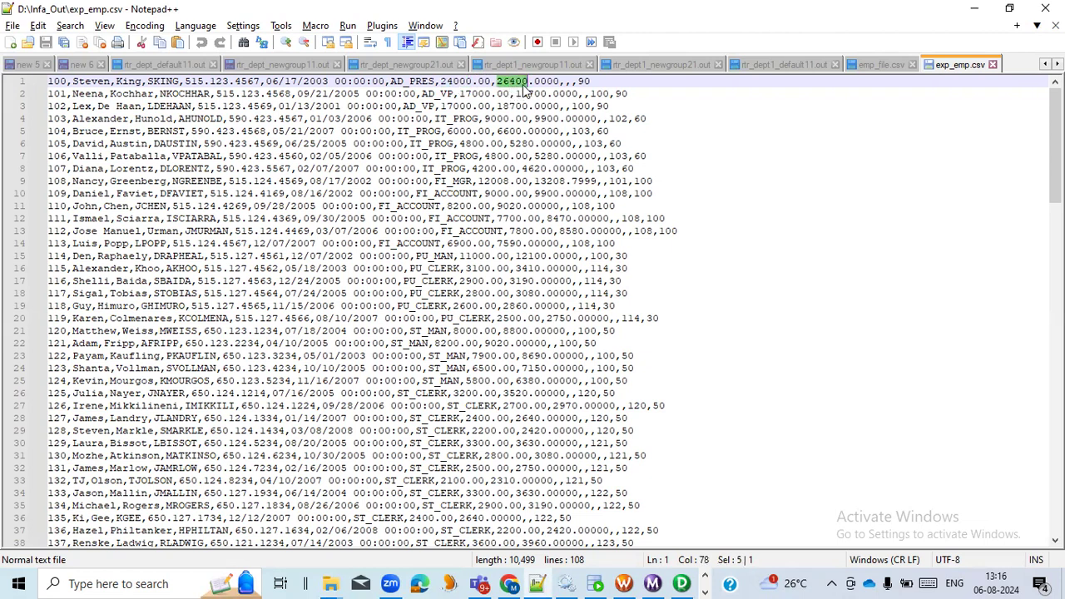
pyautogui.doubleClick(476, 94)
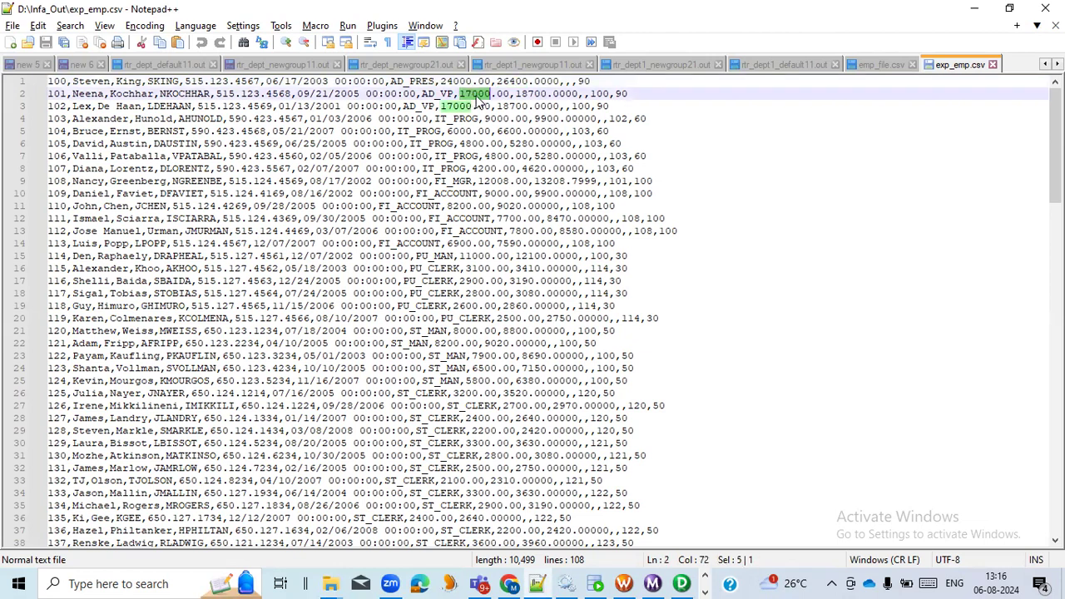
pyautogui.doubleClick(533, 94)
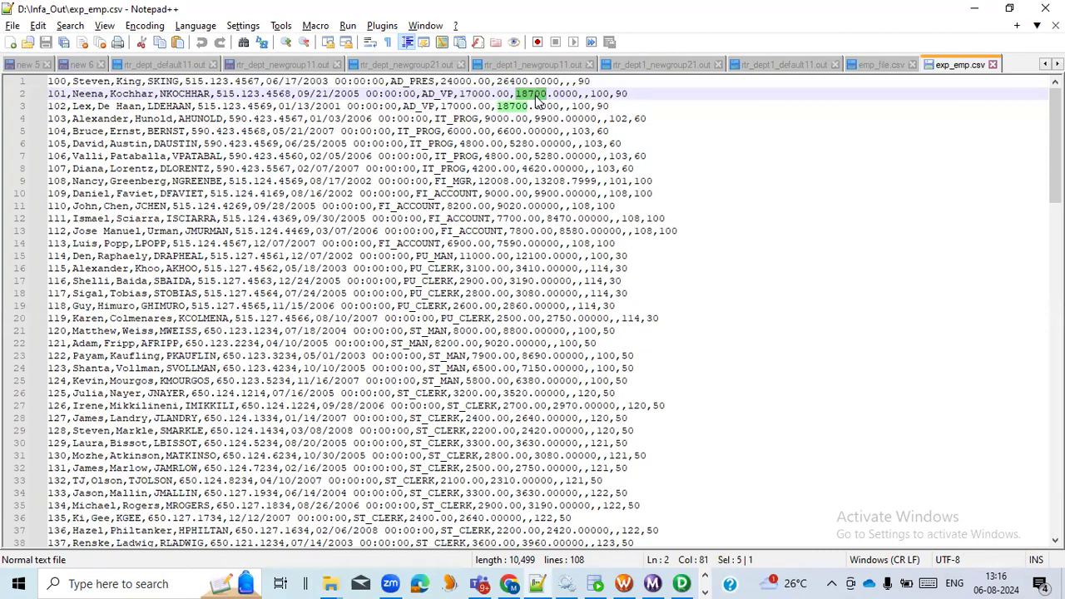
# - Switch to Workflow Manager and open the mapping settings of target exp_EMP1 in session s_exp_emp
pyautogui.click(623, 583)
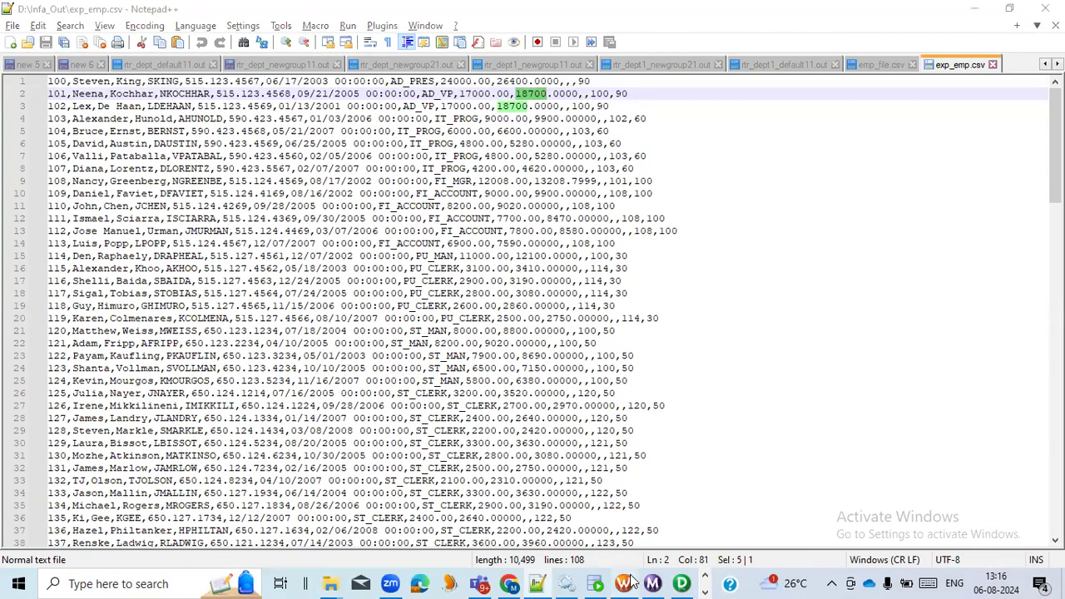
pyautogui.doubleClick(680, 210)
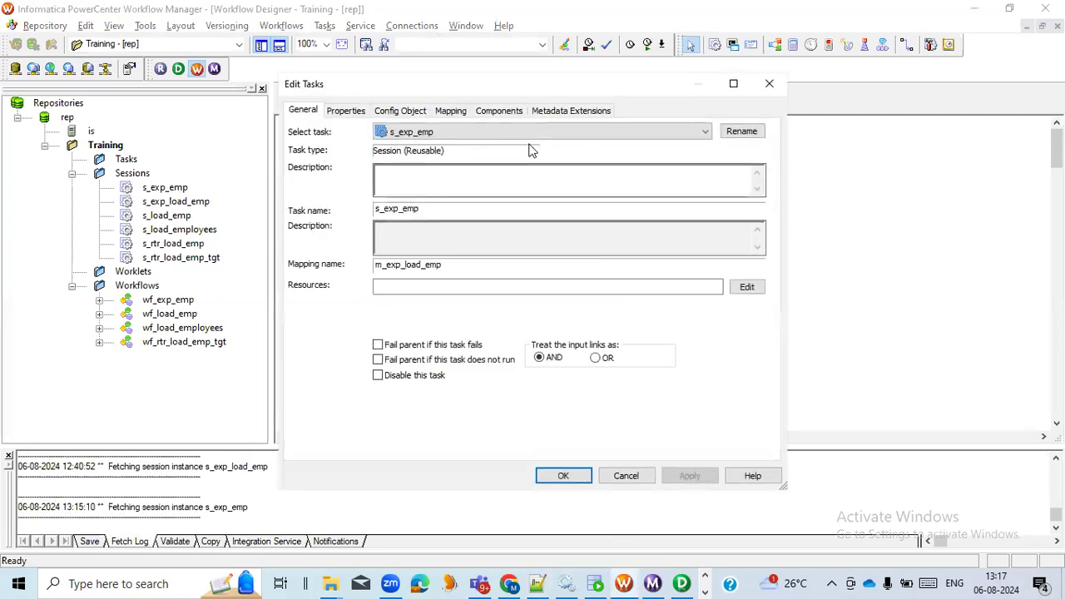
pyautogui.click(453, 111)
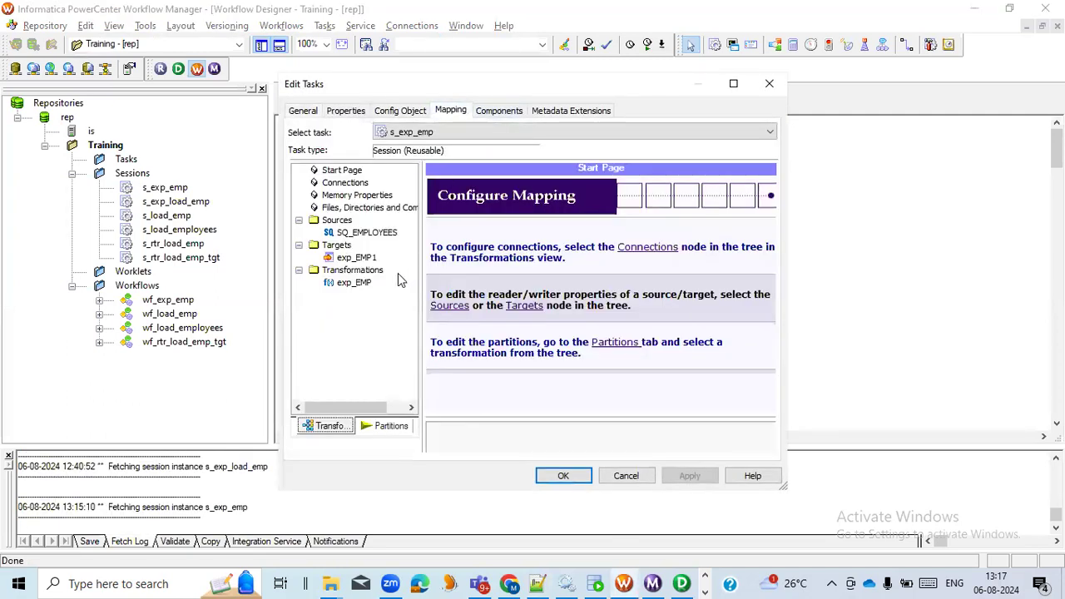
pyautogui.click(356, 257)
# - Set the Header Options of target exp_EMP1 to Output Field Names and accept the session changes
pyautogui.scroll(-1, 510, 380)
pyautogui.scroll(-2, 510, 380)
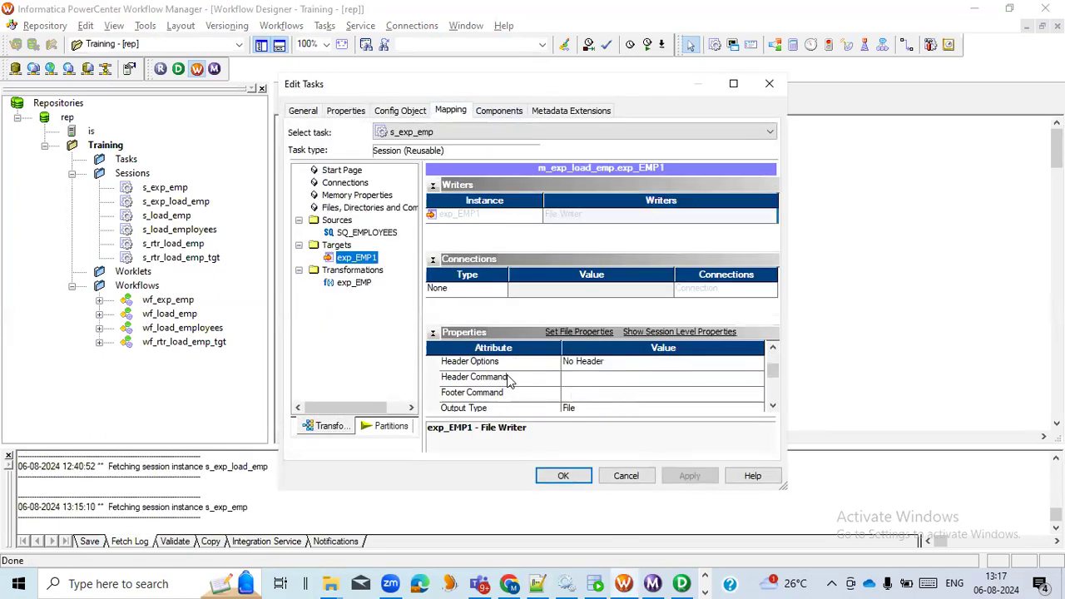
pyautogui.scroll(1, 512, 383)
pyautogui.click(532, 363)
pyautogui.scroll(1, 535, 376)
pyautogui.scroll(-2, 731, 391)
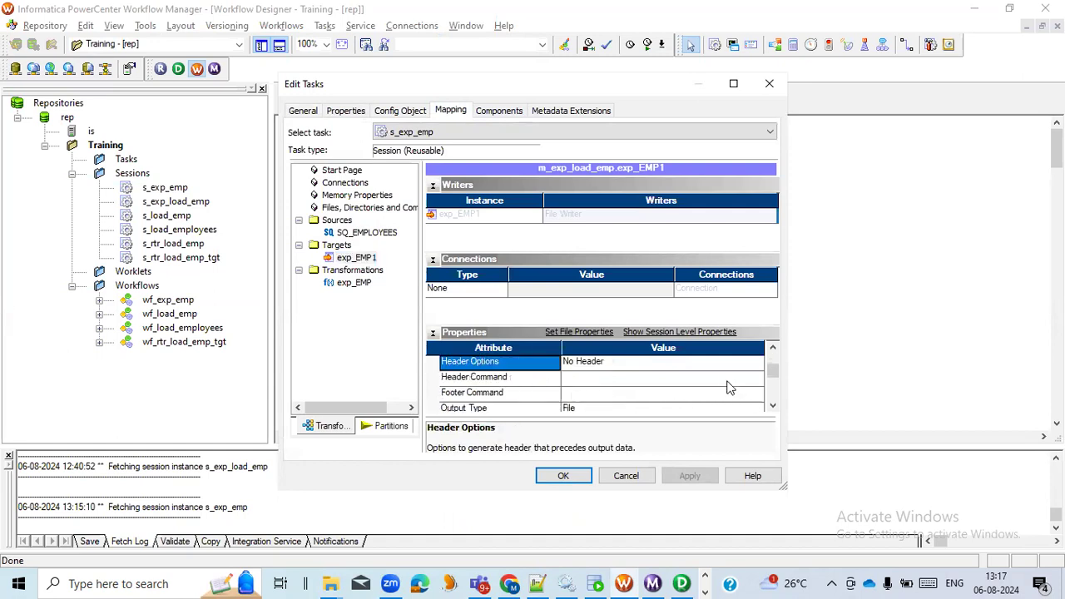
pyautogui.scroll(1, 732, 383)
pyautogui.click(760, 368)
pyautogui.click(760, 369)
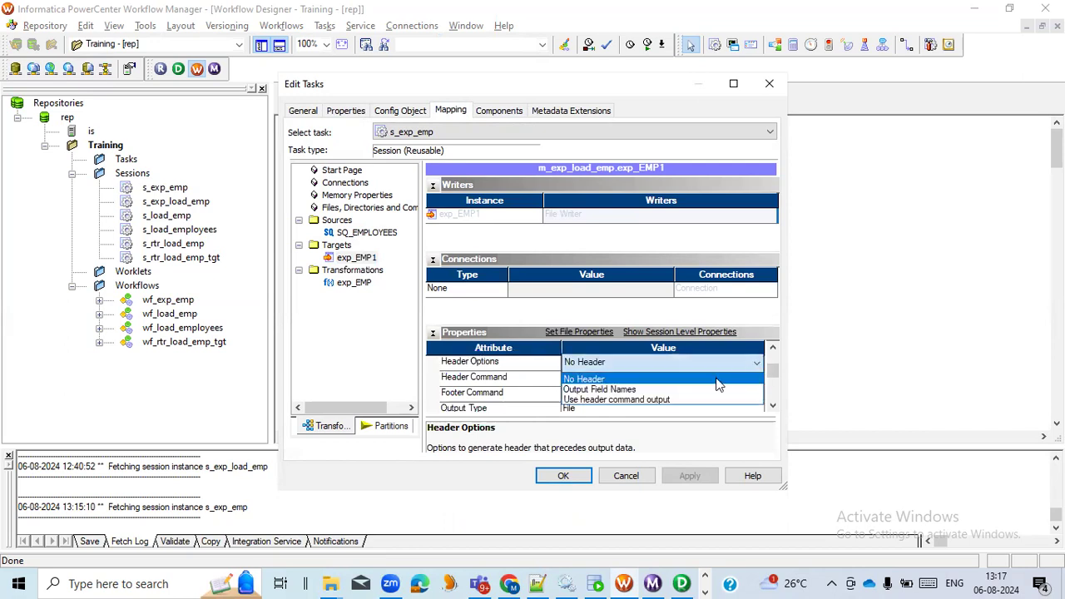
pyautogui.click(663, 391)
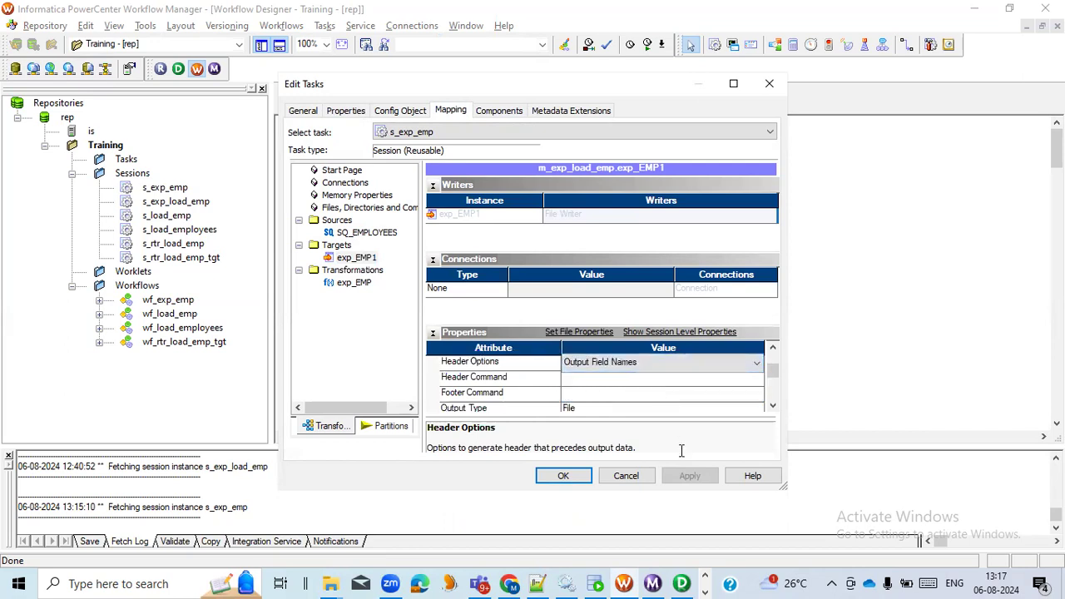
pyautogui.click(571, 476)
# - Save workflow wf_exp_emp and start it again
pyautogui.hotkey('ctrl', 's')
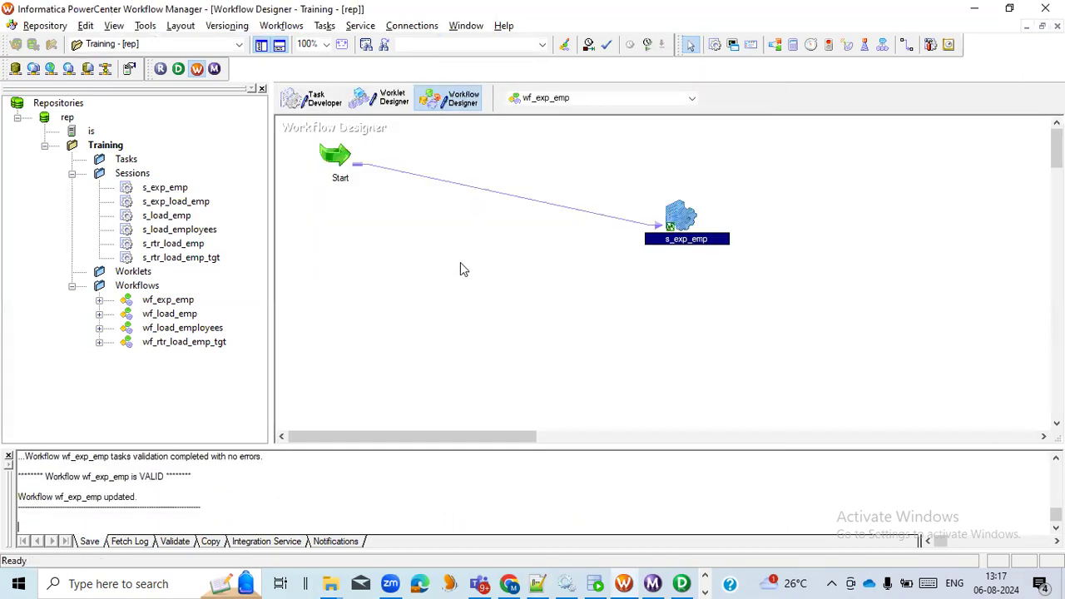
pyautogui.rightClick(455, 260)
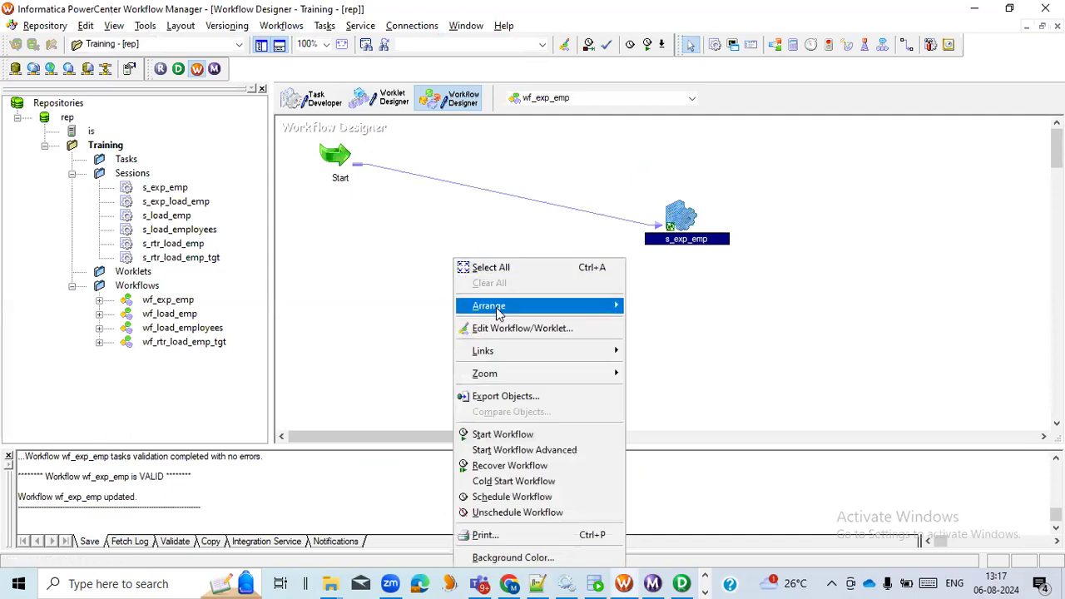
pyautogui.click(503, 434)
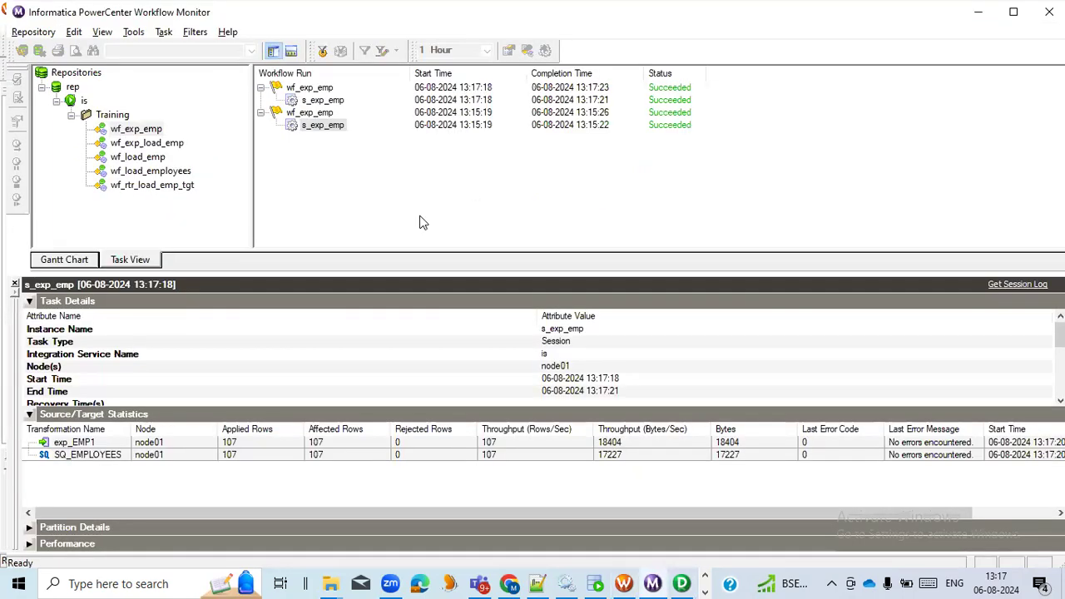
# - Return to the Infa_Out folder, refresh it, and open the regenerated exp_emp file in Notepad++, reloading its contents
pyautogui.click(331, 583)
pyautogui.click(275, 531)
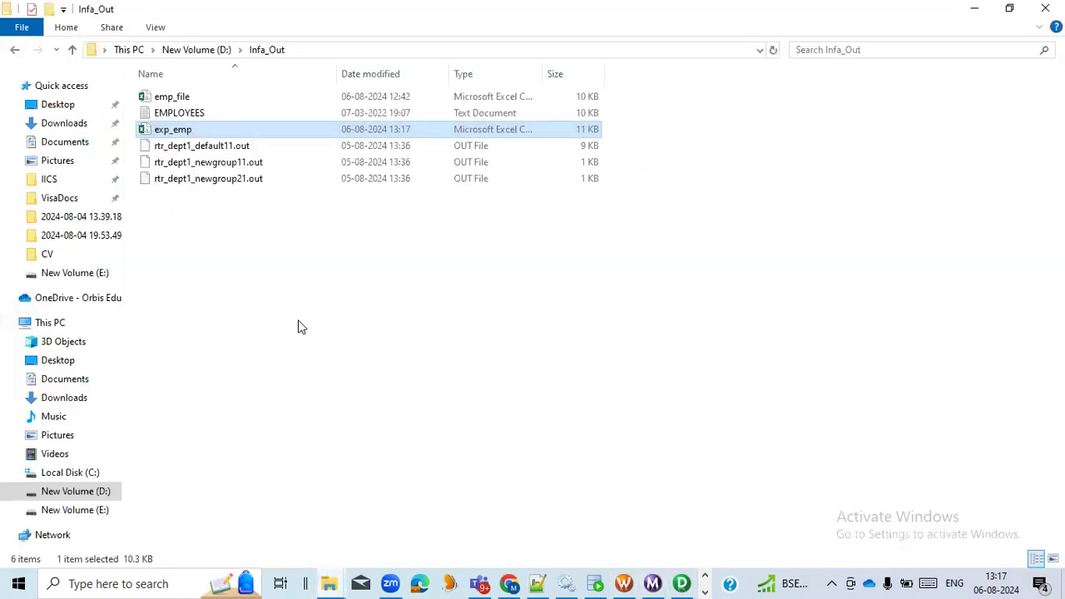
pyautogui.rightClick(285, 298)
pyautogui.click(314, 360)
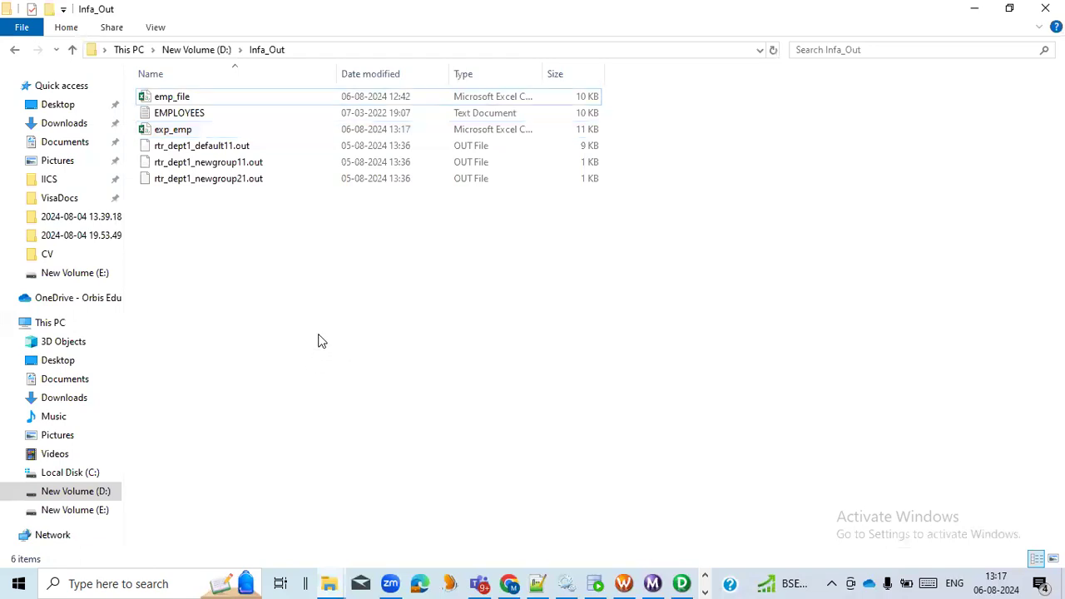
pyautogui.rightClick(228, 126)
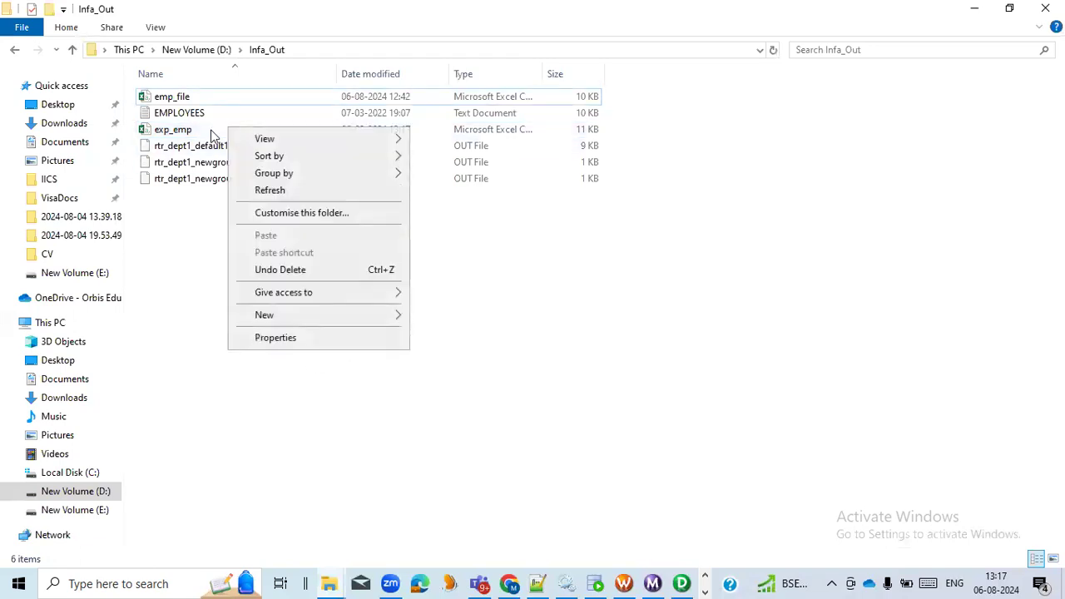
pyautogui.rightClick(210, 131)
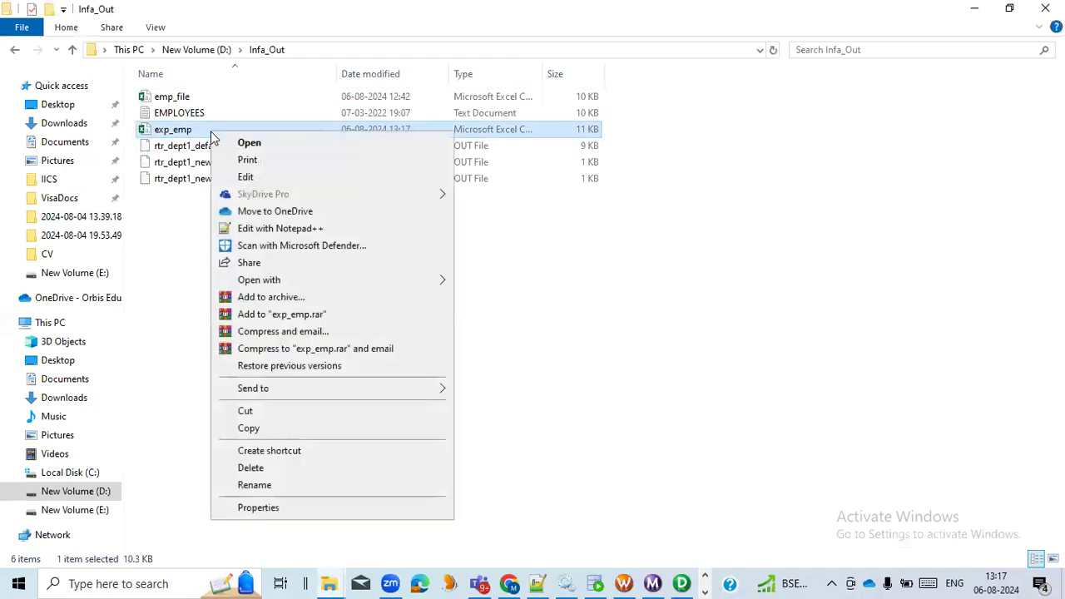
pyautogui.click(259, 228)
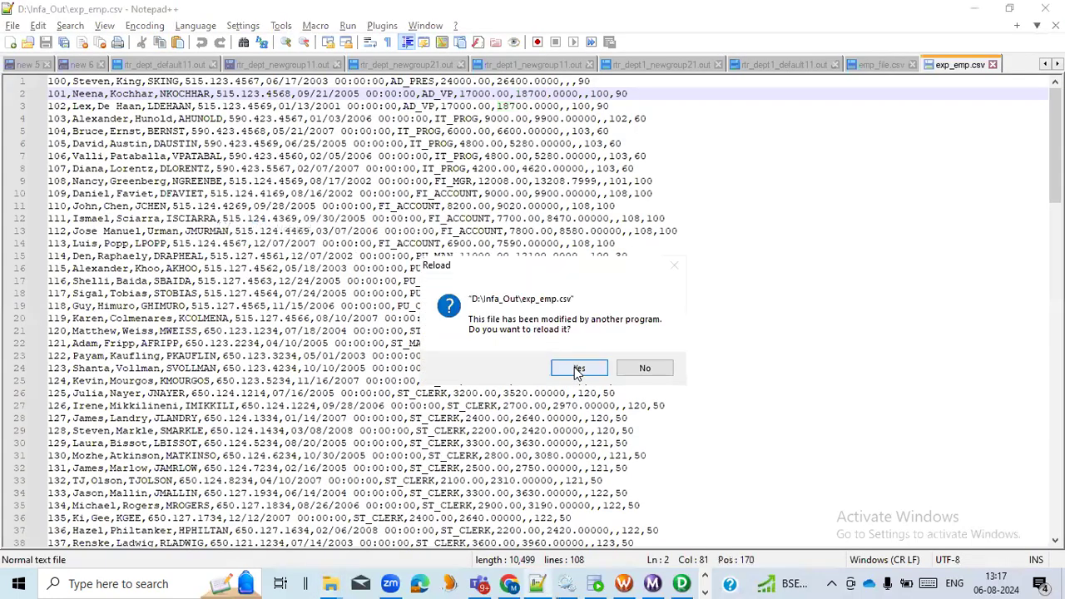
pyautogui.click(575, 369)
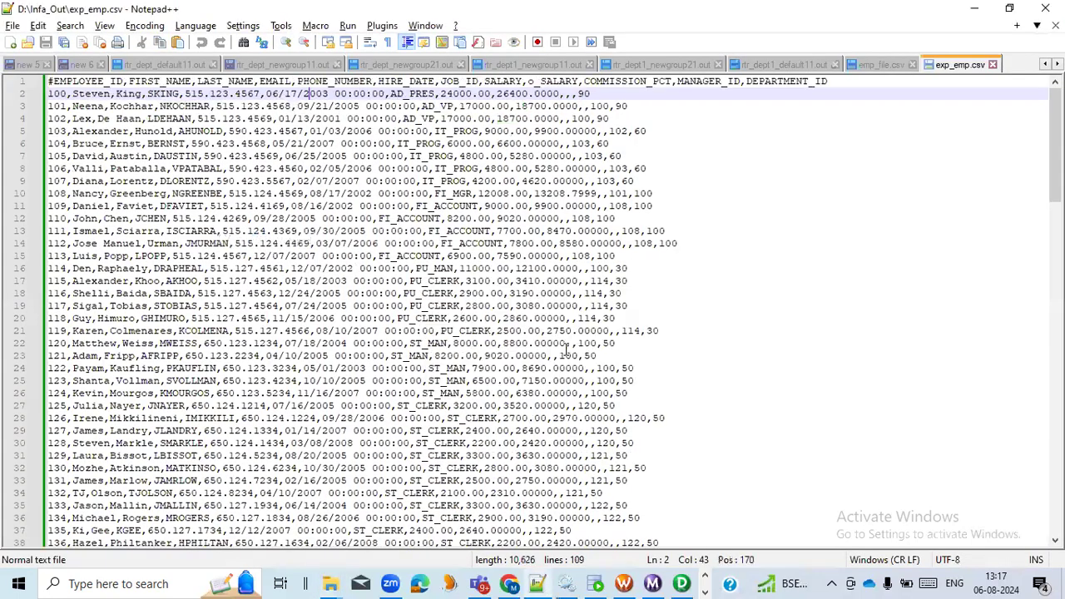
# - Check the SALARY and o_SALARY column headings against the two salary values in the first employee row
pyautogui.doubleClick(503, 81)
pyautogui.doubleClick(554, 81)
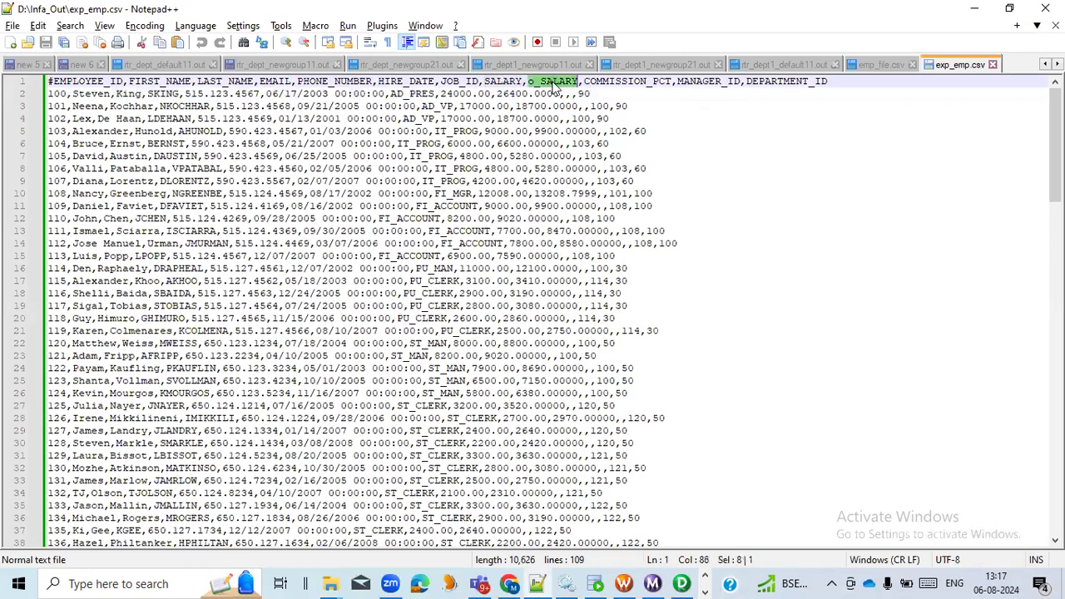
pyautogui.doubleClick(461, 93)
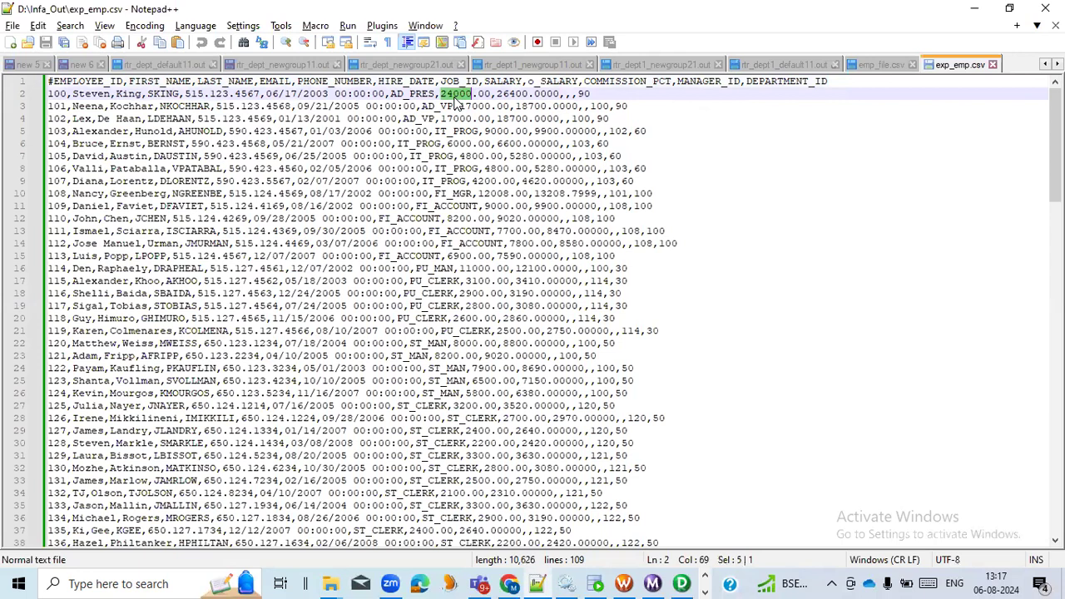
pyautogui.doubleClick(519, 94)
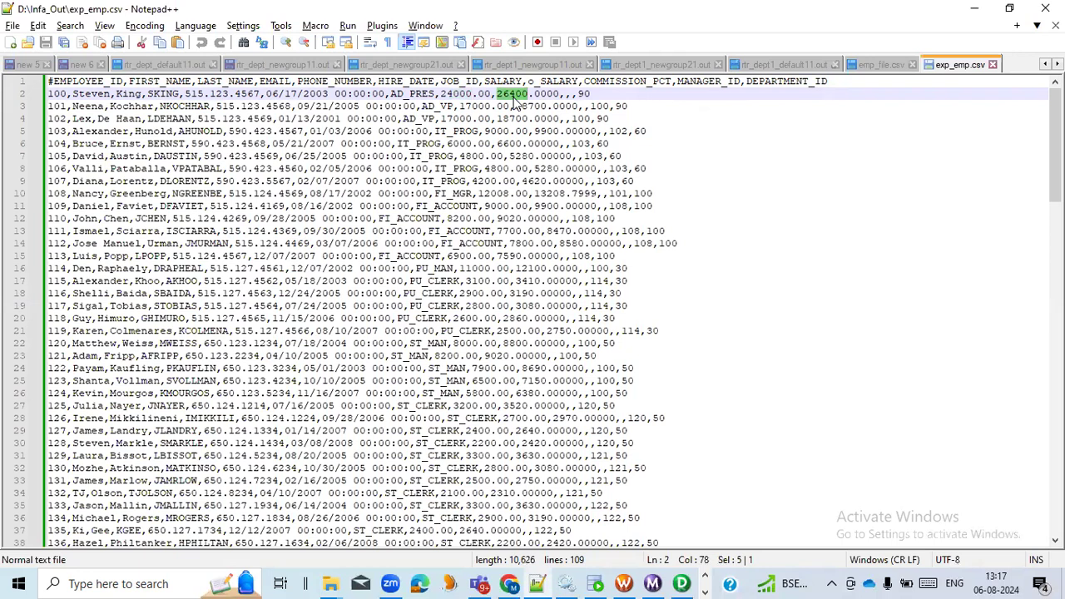
# - Switch to Oracle SQL Developer and compare the first query result row and the salary+salary*0.1 query with the file output
pyautogui.click(595, 584)
pyautogui.click(340, 388)
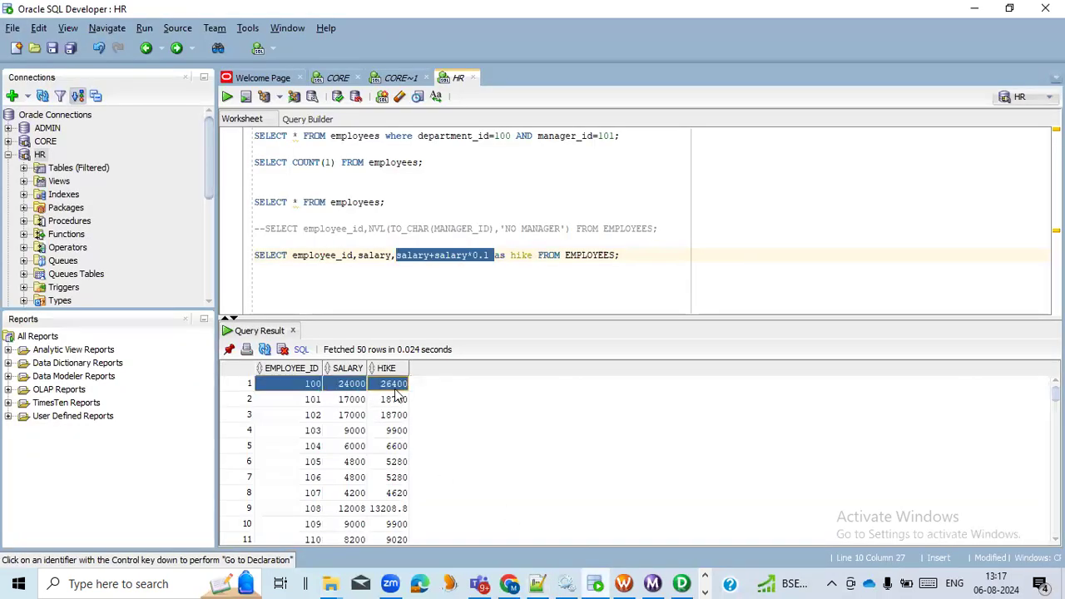
pyautogui.moveTo(626, 256); pyautogui.dragTo(257, 256)
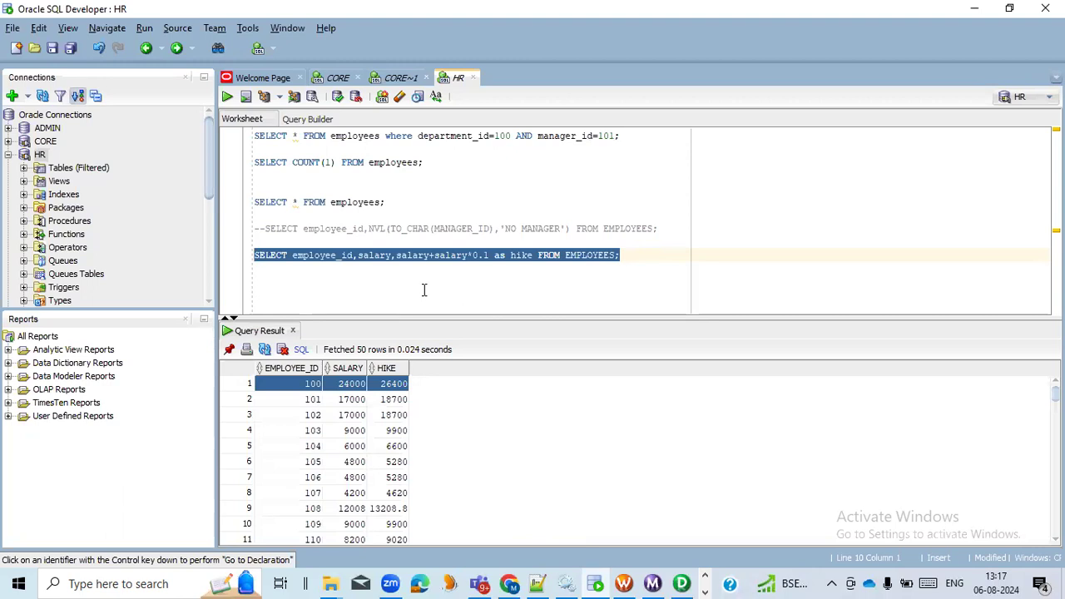
# - Switch to PowerCenter Designer and review the o_SALARY port of the exp_EMP expression in mapping m_exp_load_emp
pyautogui.hotkey('alt', 'Tab')
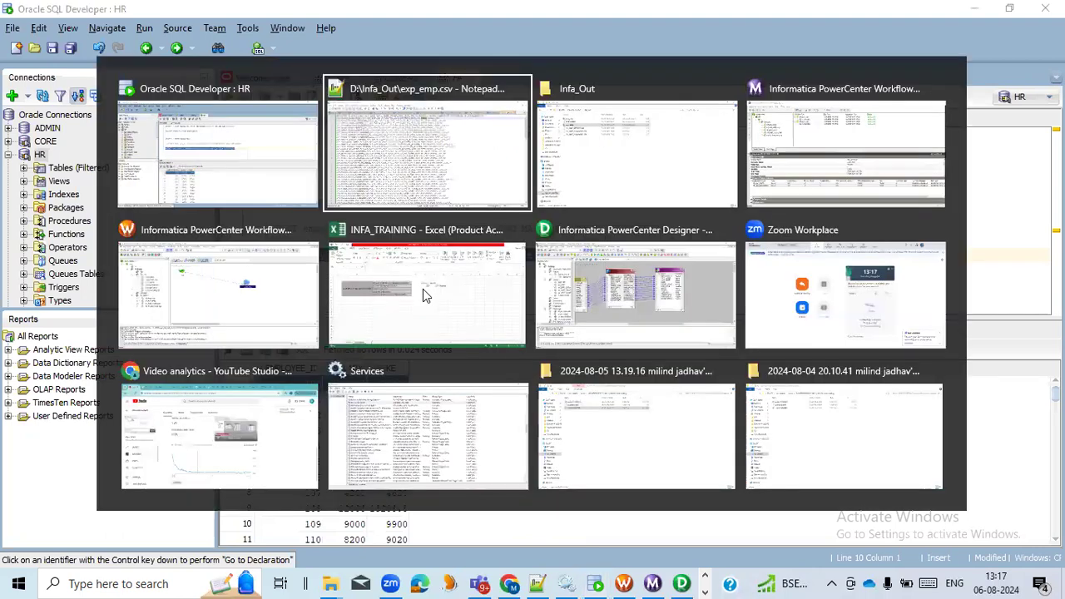
pyautogui.click(617, 297)
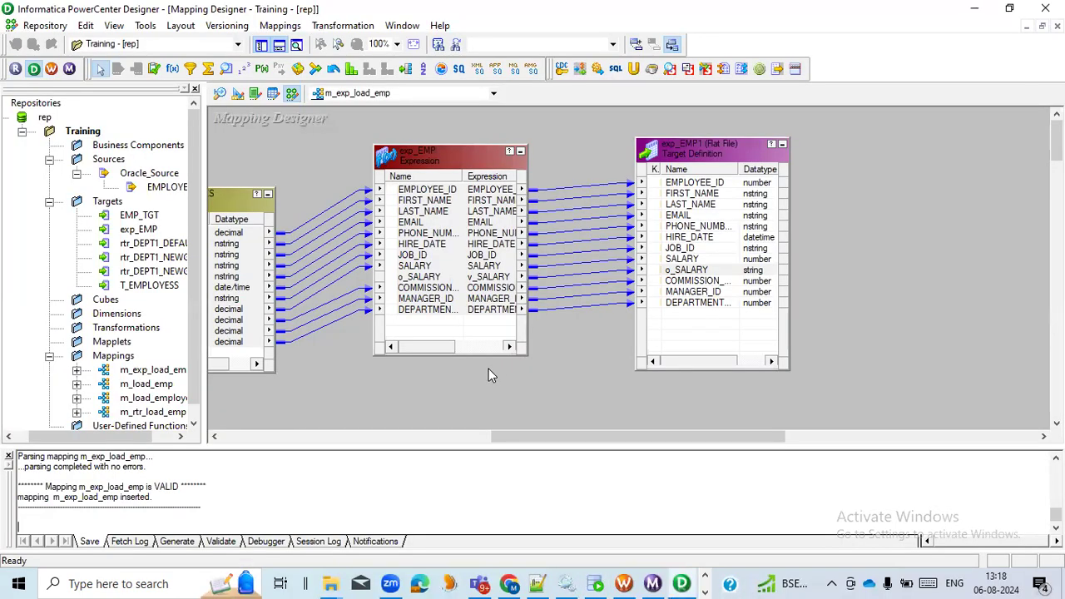
pyautogui.click(455, 278)
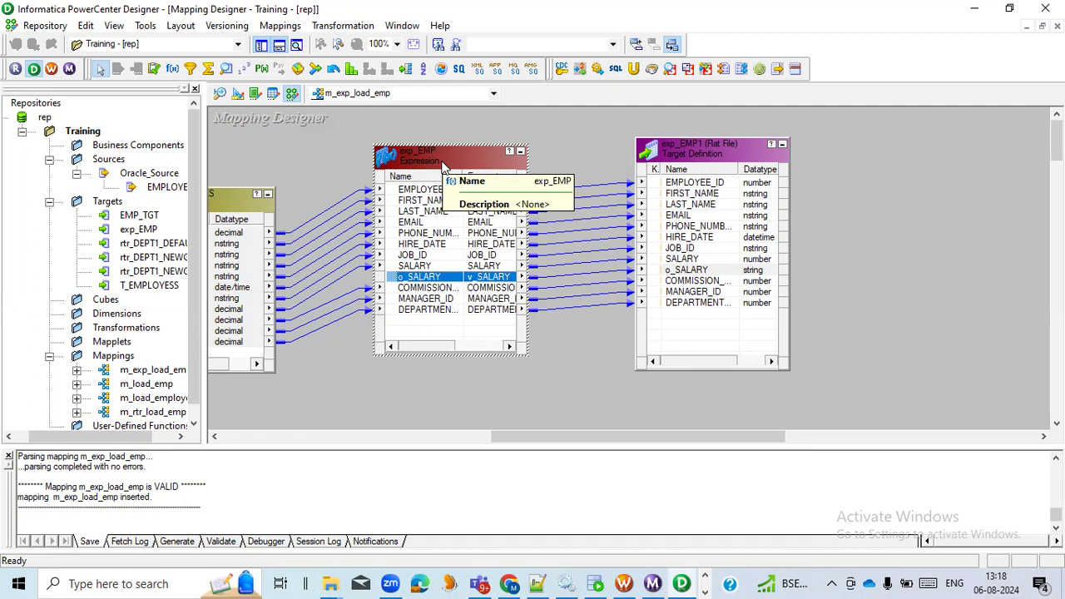
pyautogui.click(581, 371)
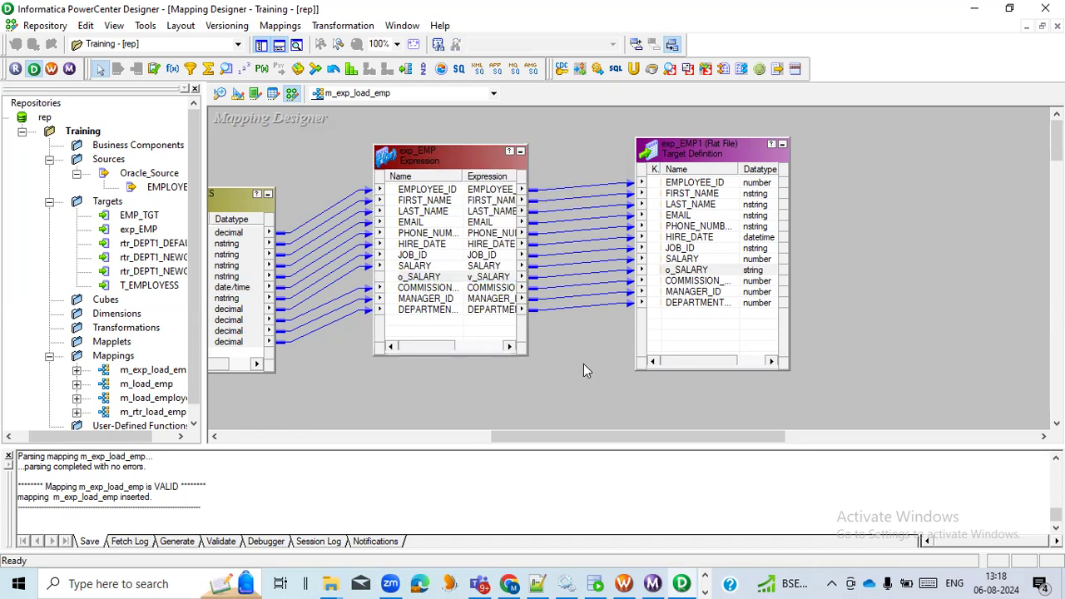
# - Open the exp_EMP transformation's ports and bring up the v_SALARY expression in the Expression Editor
pyautogui.doubleClick(450, 245)
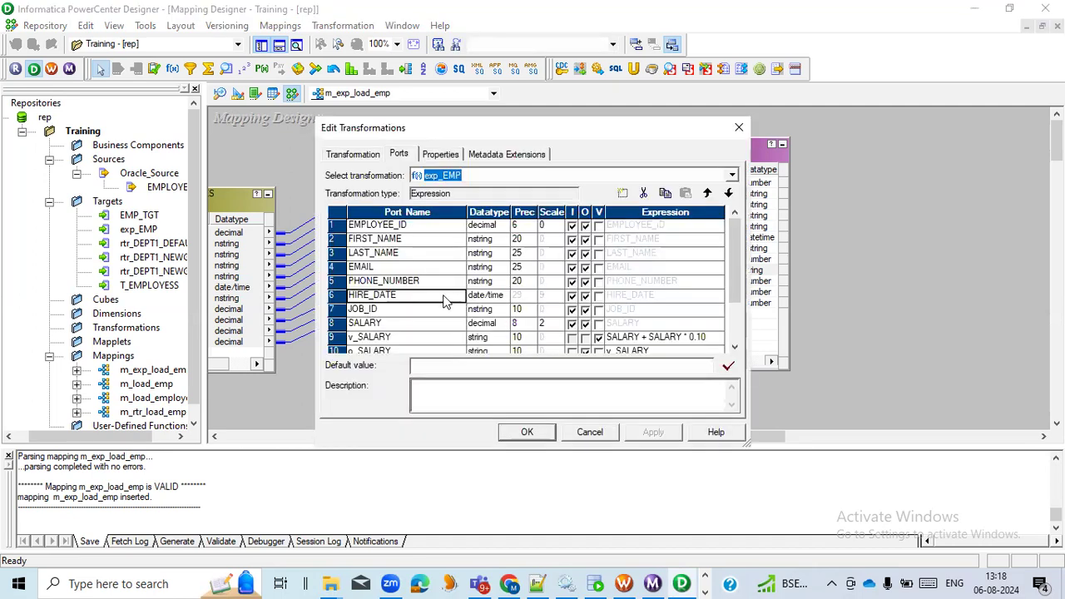
pyautogui.click(337, 295)
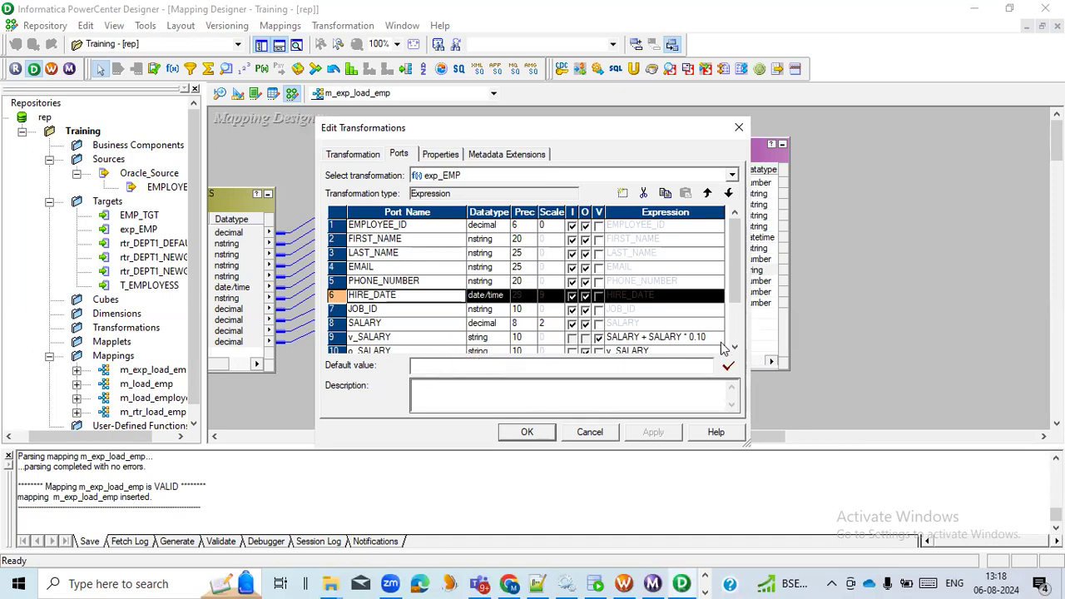
pyautogui.click(720, 341)
pyautogui.click(720, 340)
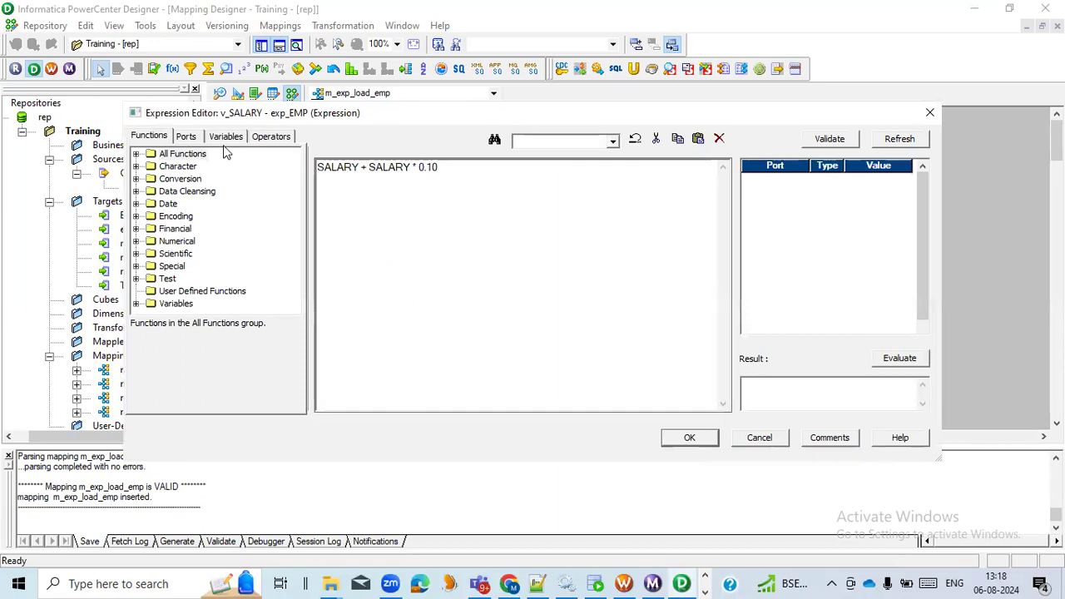
# - Browse the full list of available functions and read the descriptions of Decode and IsNull
pyautogui.click(137, 154)
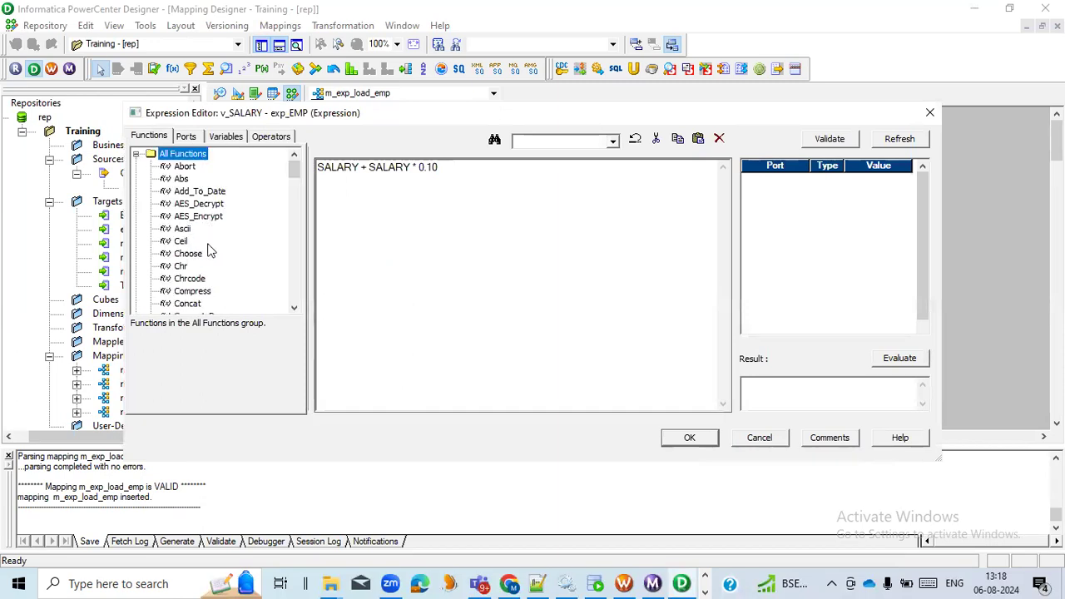
pyautogui.scroll(-1, 210, 249)
pyautogui.scroll(-6, 214, 252)
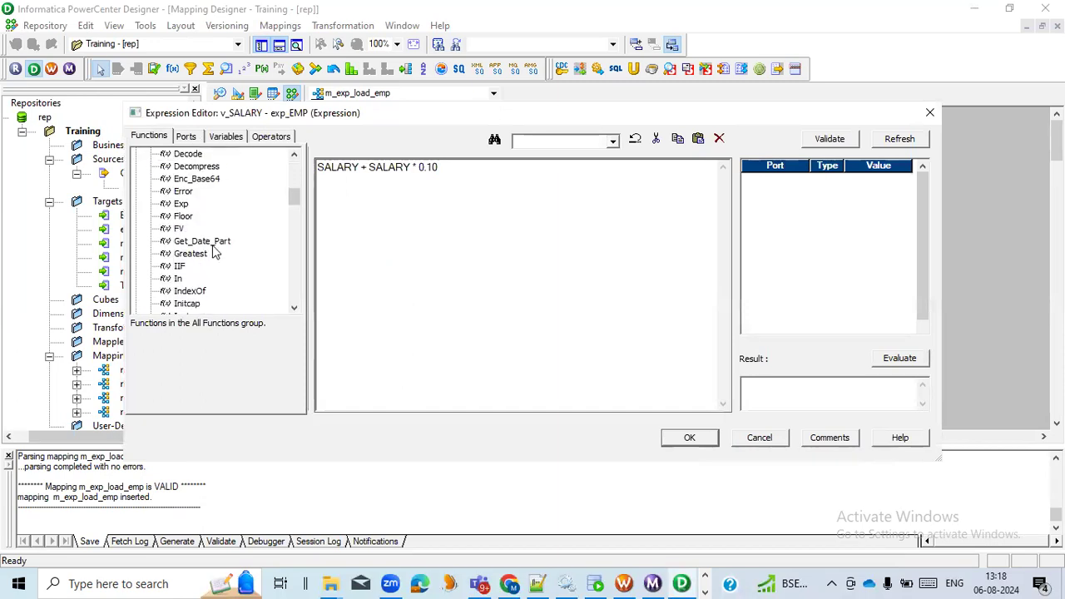
pyautogui.scroll(3, 214, 252)
pyautogui.scroll(-2, 204, 266)
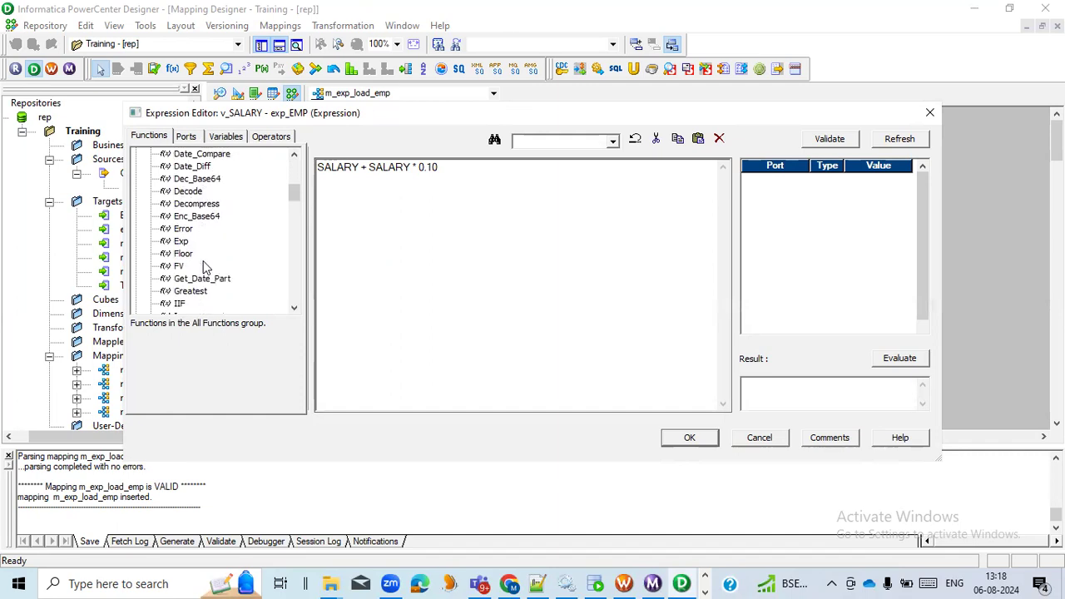
pyautogui.click(191, 195)
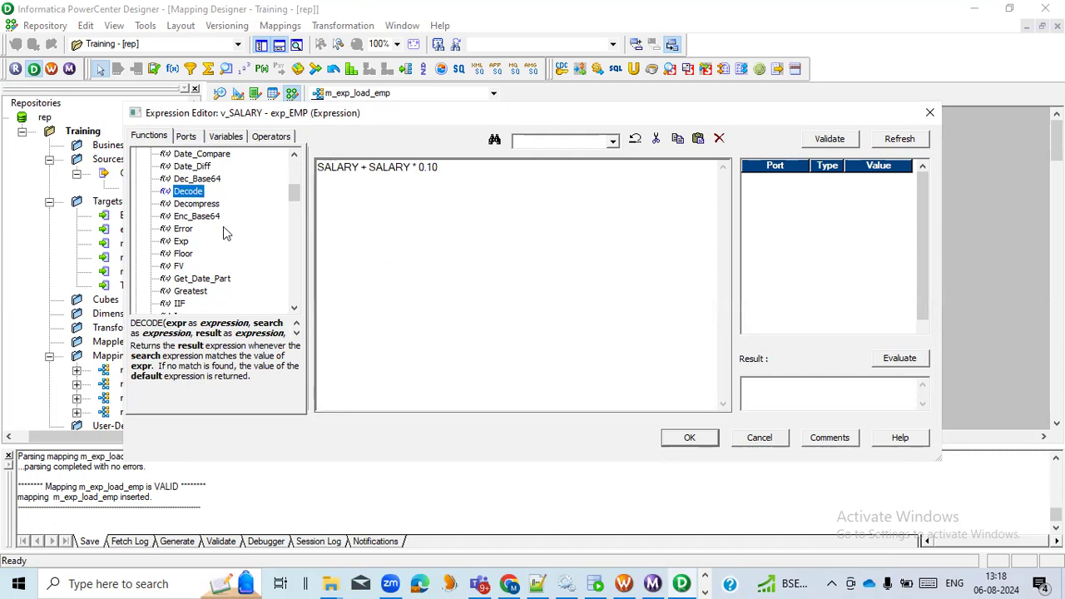
pyautogui.scroll(-5, 223, 228)
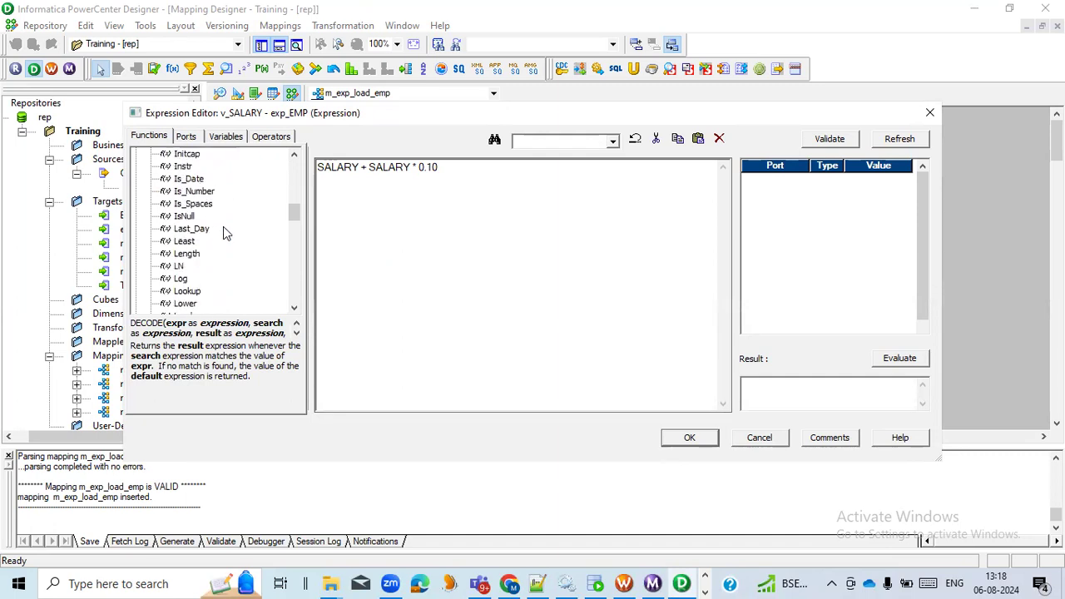
pyautogui.click(188, 217)
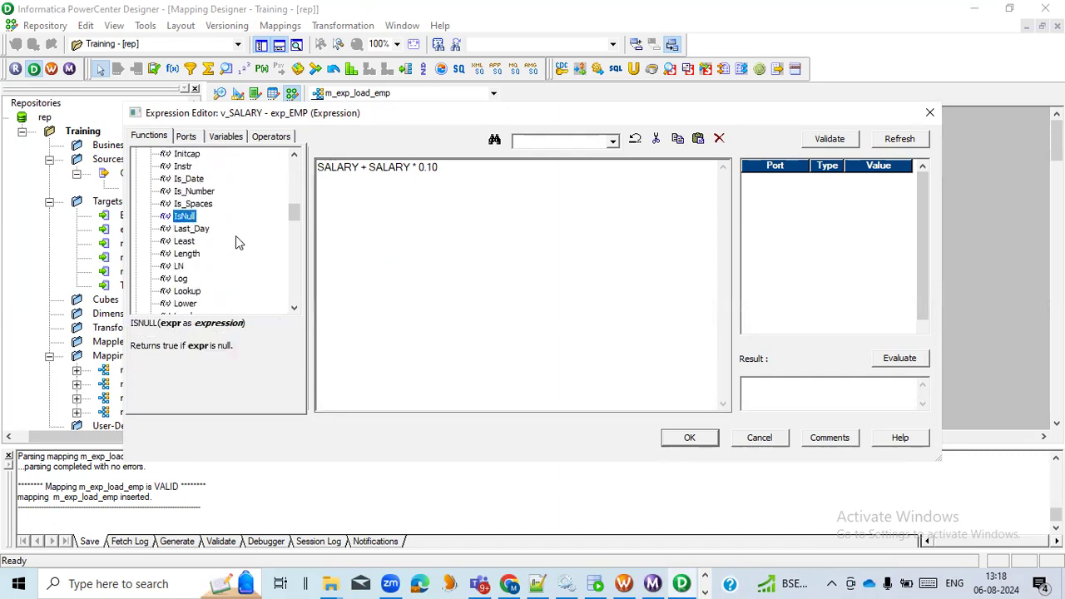
# - Read the syntax descriptions of the Reg_Match, ReplaceStr, RTrim, RPad and Substr functions
pyautogui.scroll(-1, 235, 236)
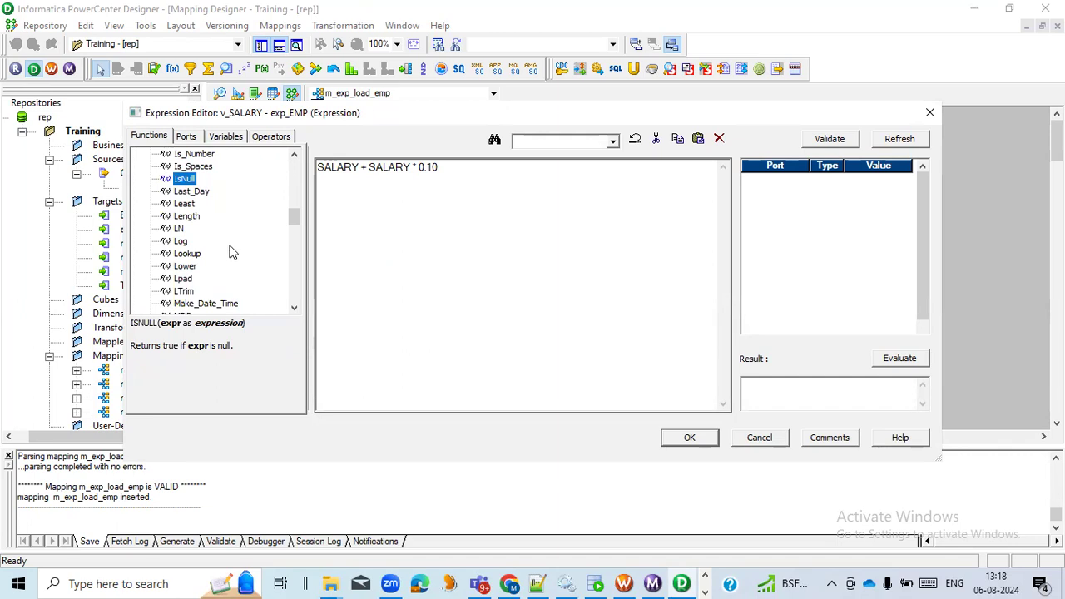
pyautogui.scroll(-3, 232, 253)
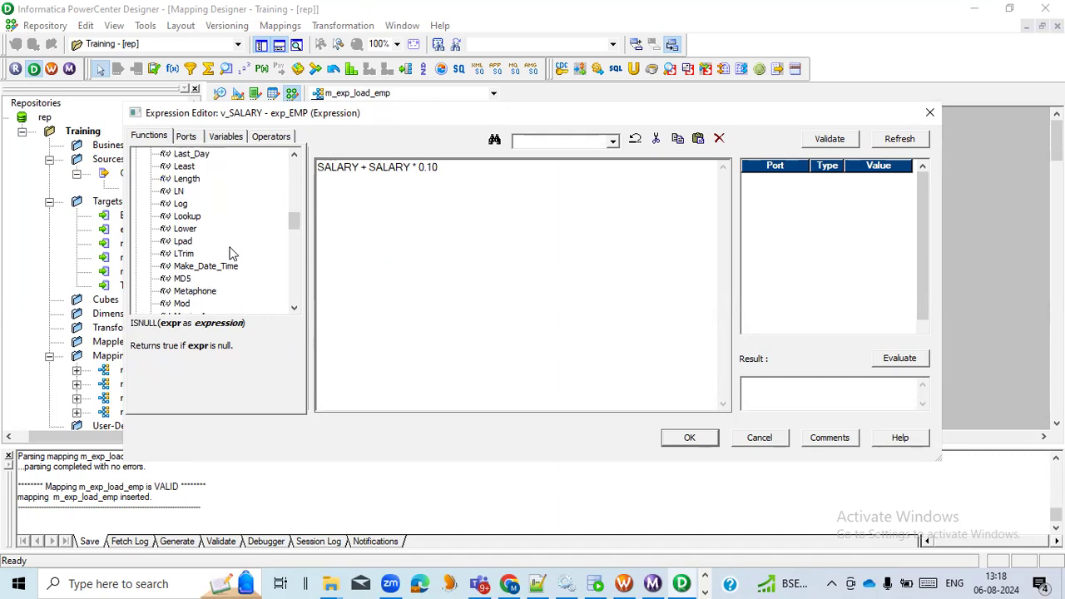
pyautogui.scroll(-2, 233, 255)
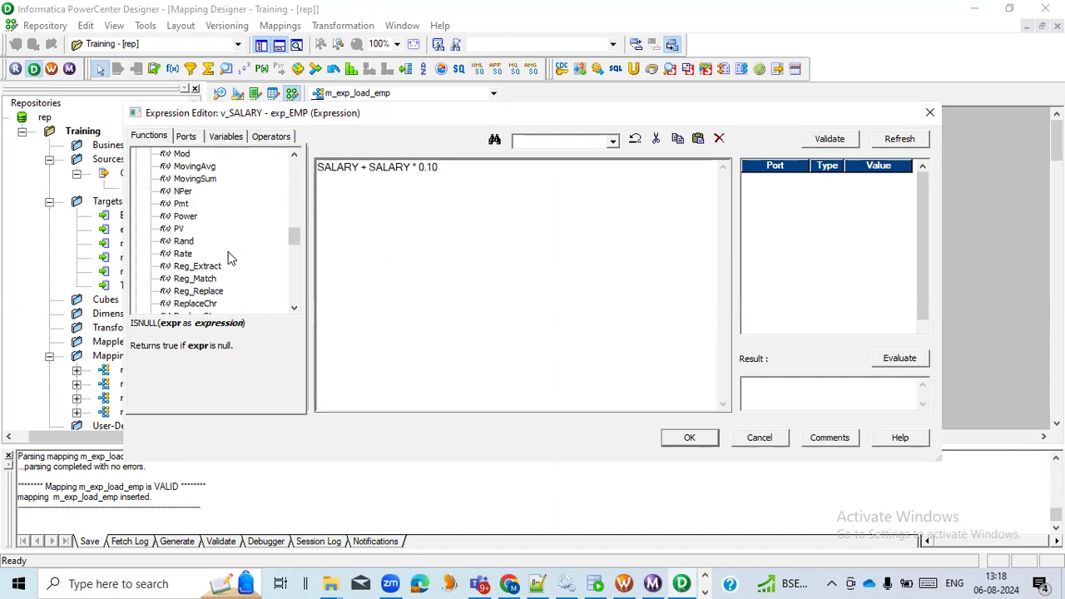
pyautogui.scroll(-2, 232, 258)
pyautogui.click(202, 206)
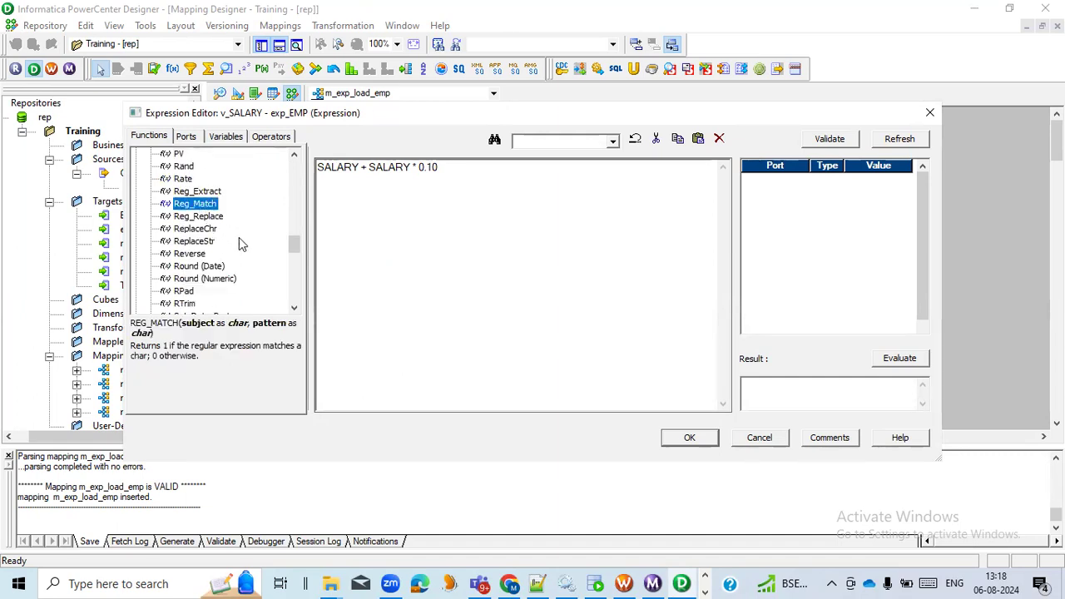
pyautogui.click(198, 241)
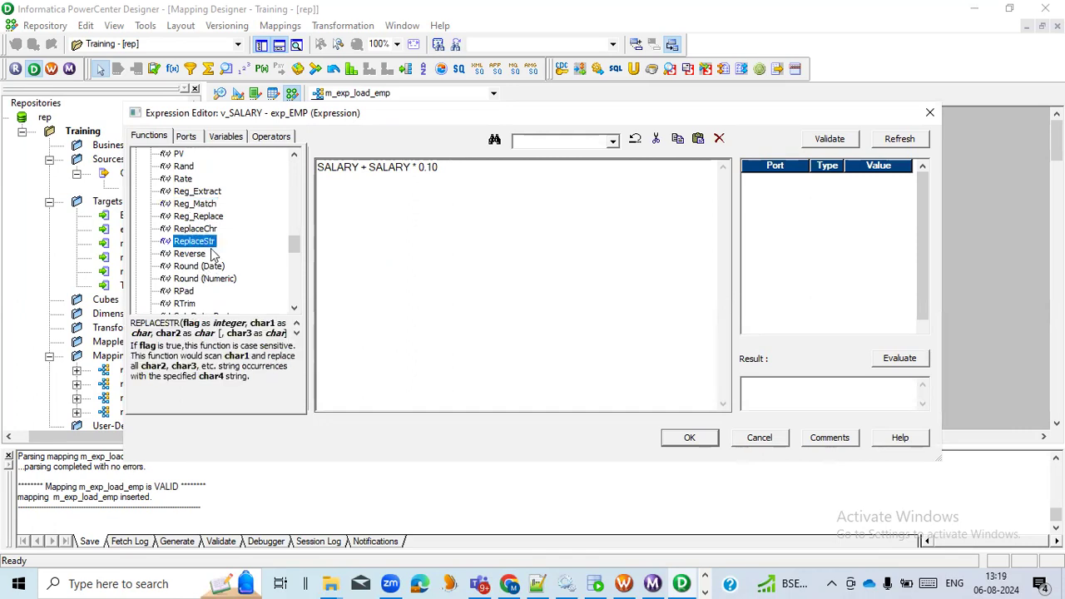
pyautogui.scroll(-2, 231, 267)
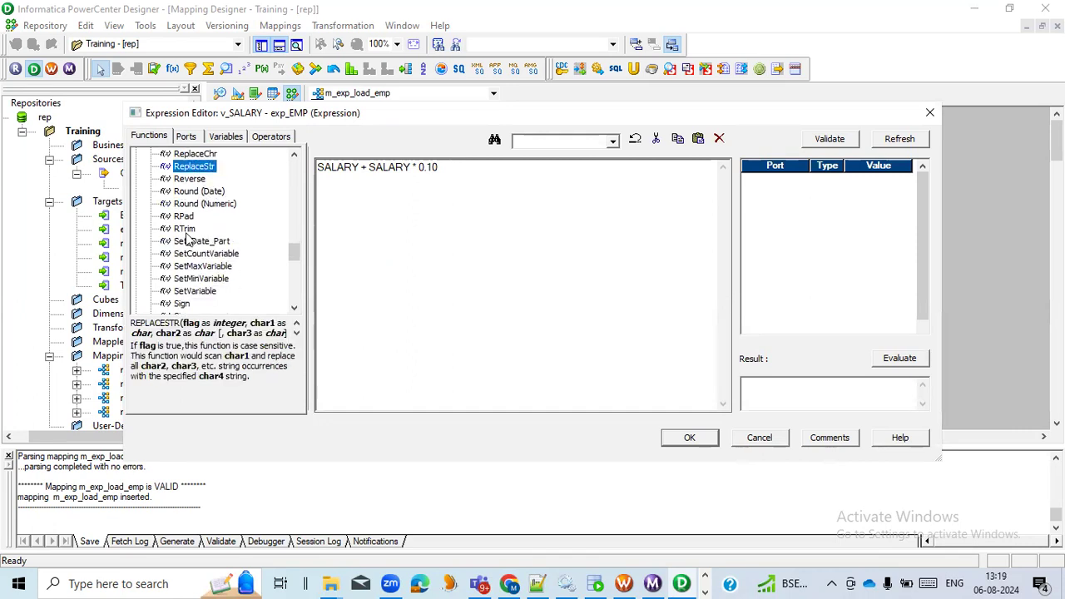
pyautogui.click(185, 229)
pyautogui.click(184, 217)
pyautogui.scroll(-2, 218, 273)
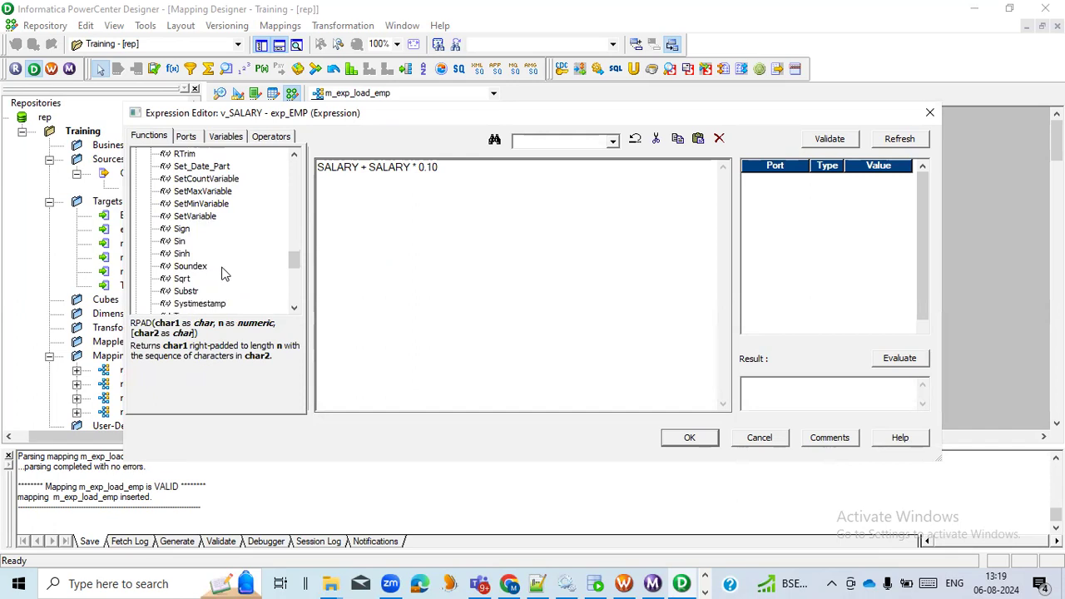
pyautogui.click(184, 292)
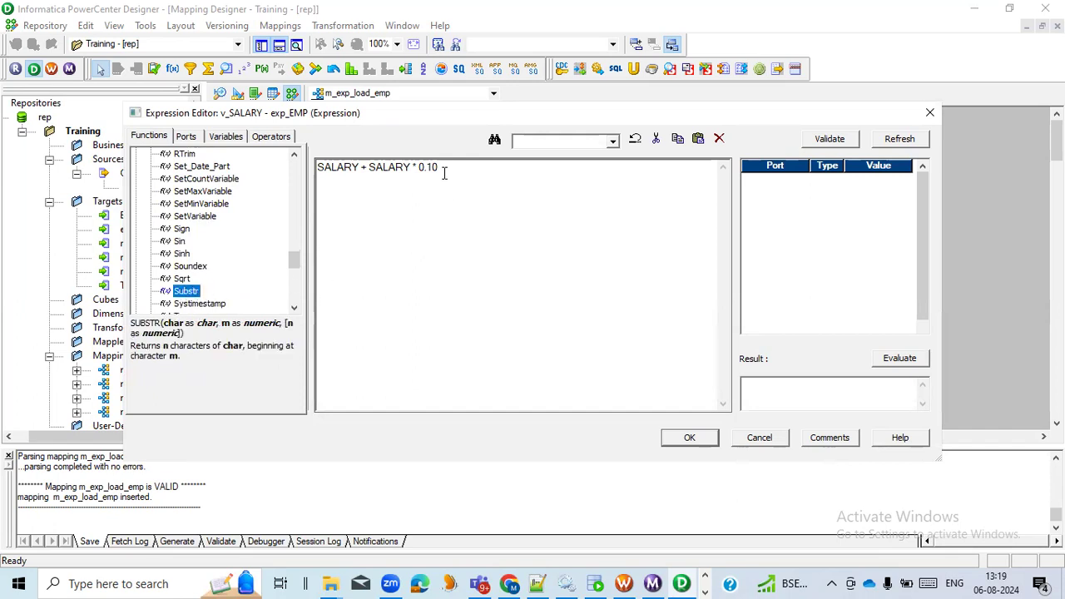
# - Highlight the whole v_SALARY expression and leave the Expression Editor and the exp_EMP transformation without saving changes
pyautogui.moveTo(444, 172); pyautogui.dragTo(286, 165)
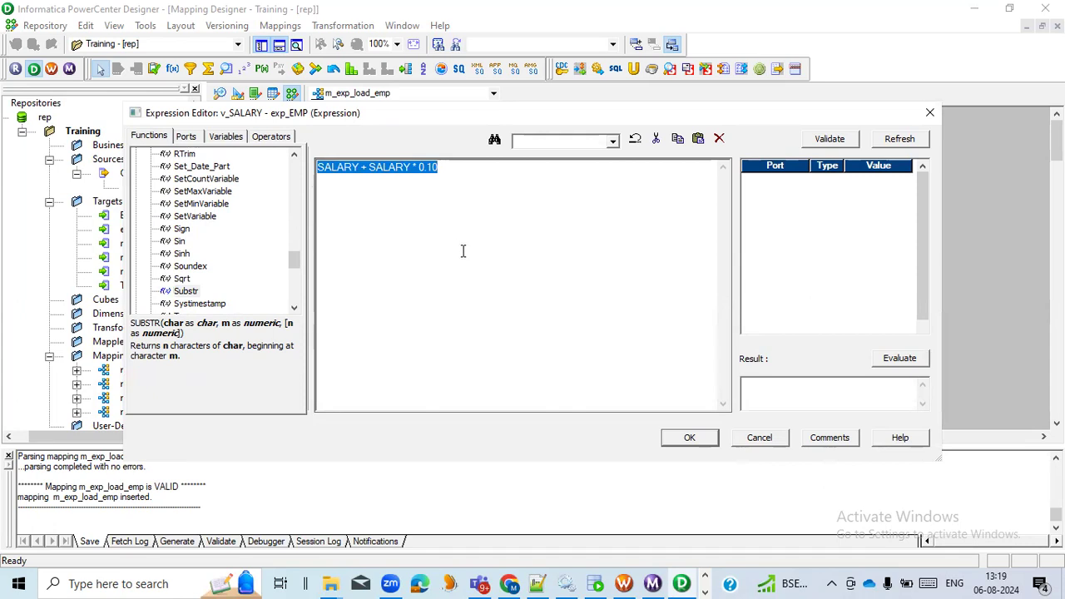
pyautogui.click(774, 441)
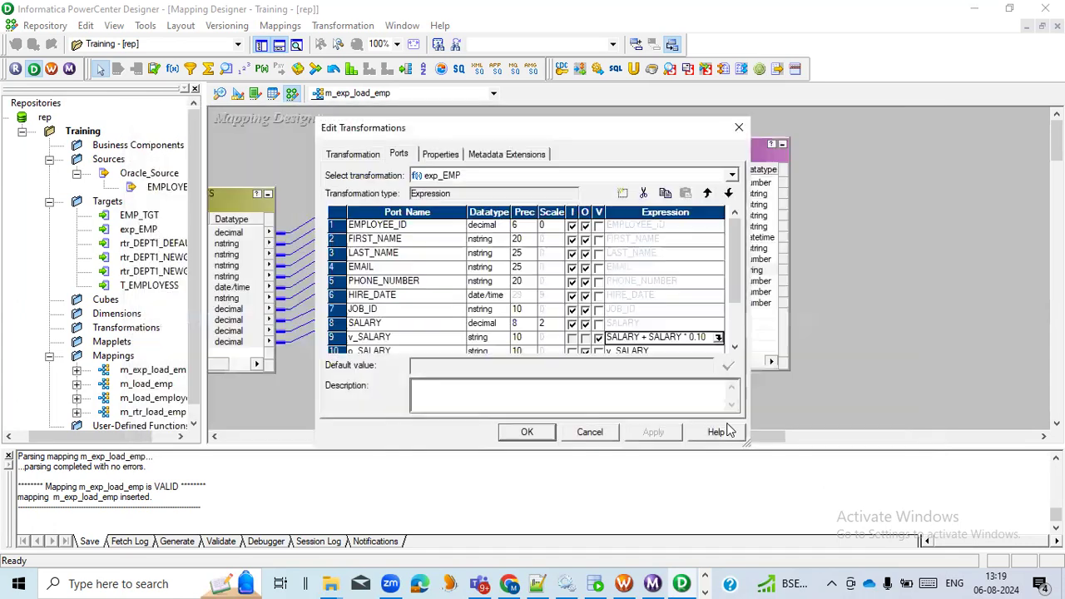
pyautogui.click(610, 431)
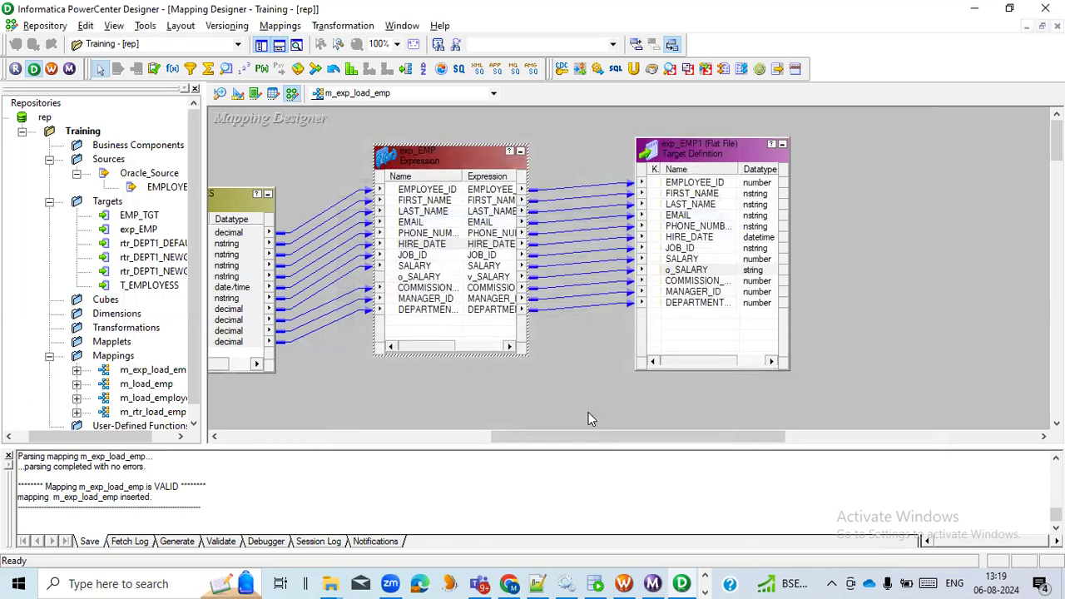
# - Switch to the INFA_TRAINING workbook in Excel and review the interview questions and active-or-passive topics on the Expression sheet
pyautogui.hotkey('alt', 'Tab')
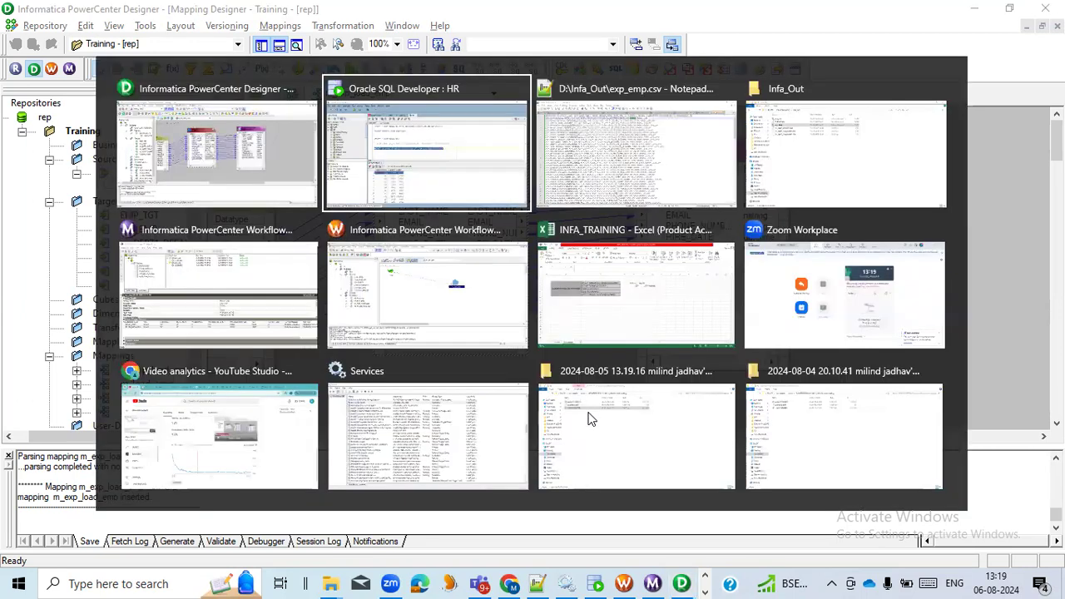
pyautogui.click(633, 309)
pyautogui.click(395, 310)
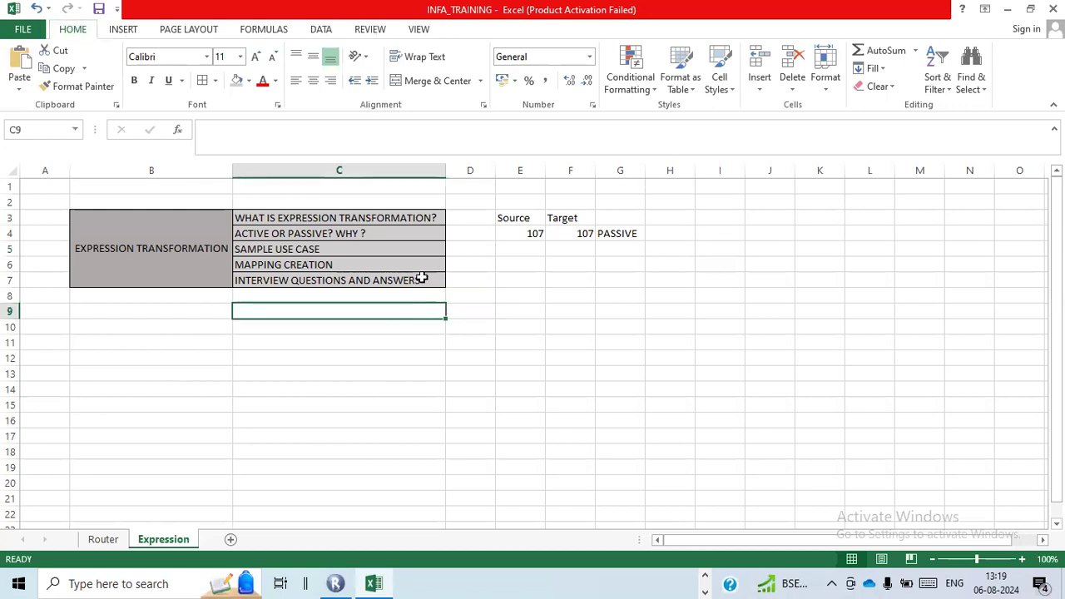
pyautogui.click(424, 279)
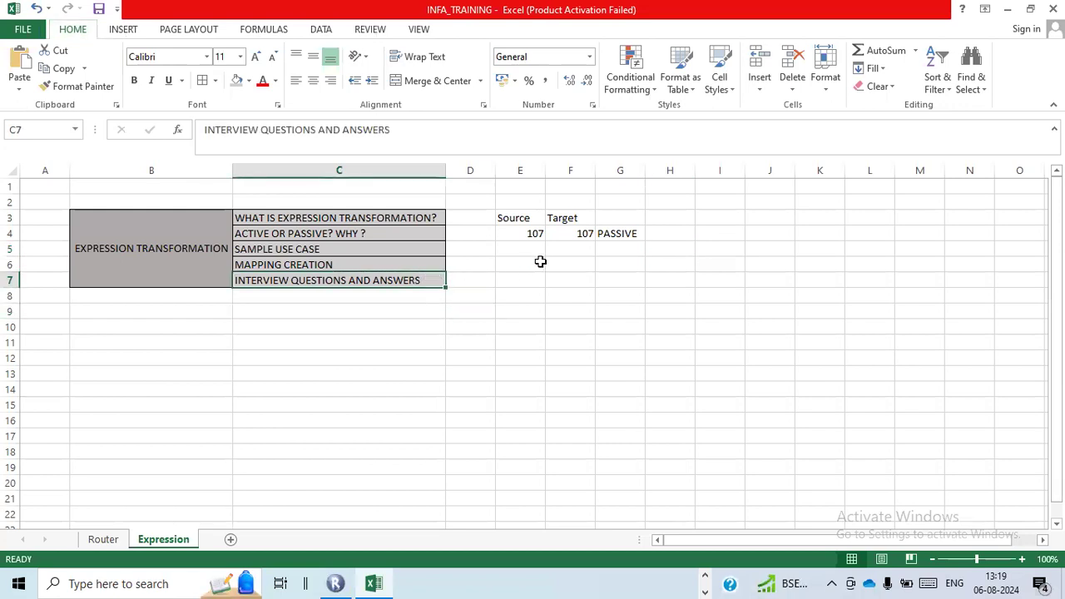
pyautogui.click(390, 236)
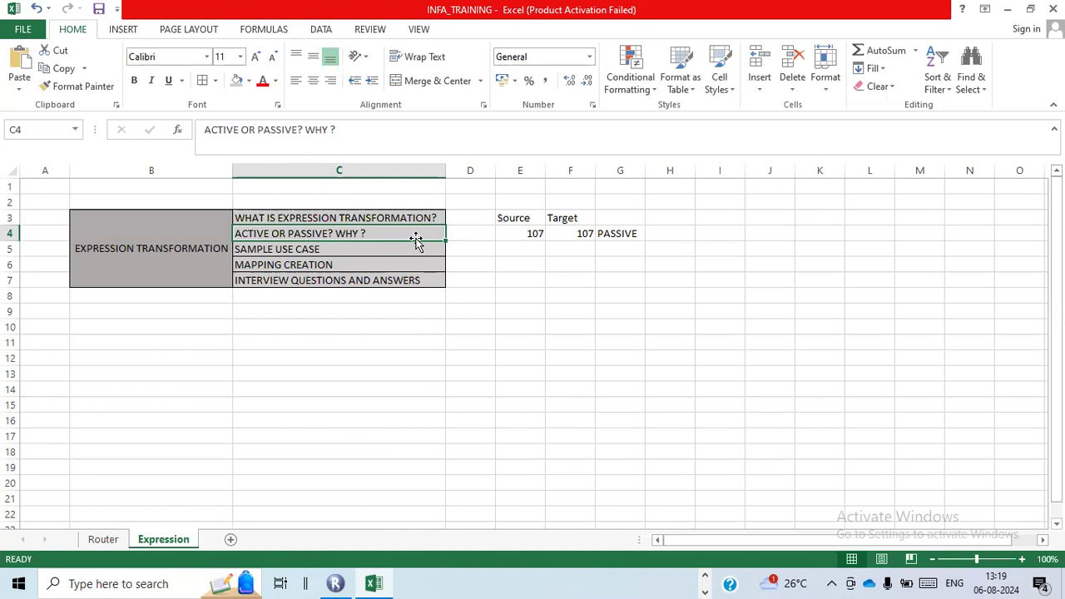
# - Enter "SUBSTR , INSTR" in cell C9 of the Expression sheet, below the topic table
pyautogui.click(417, 313)
pyautogui.write('SU')
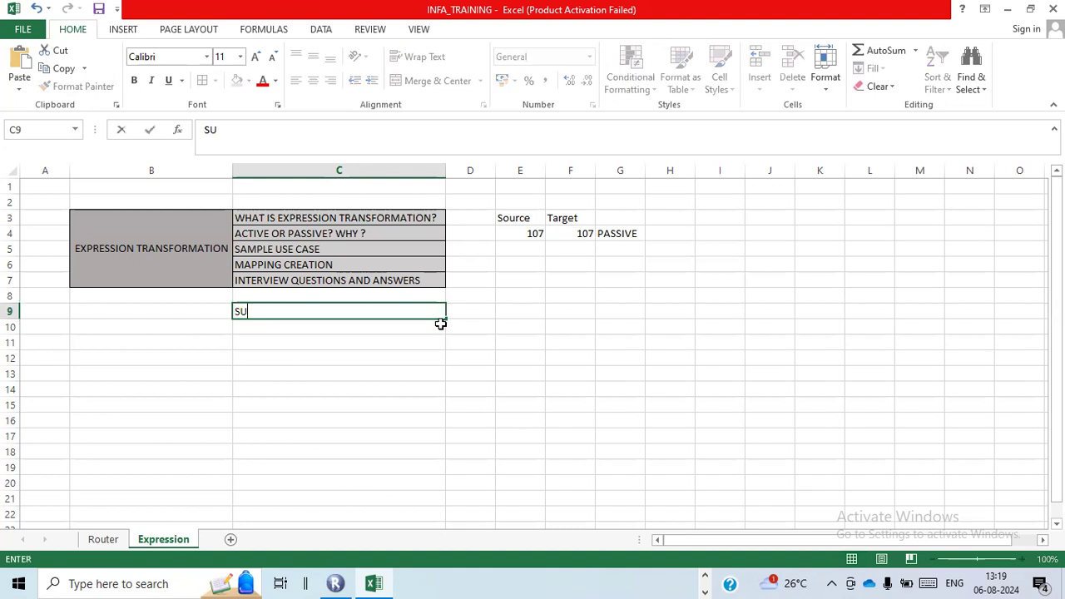
pyautogui.write('BSTR , INSTR')
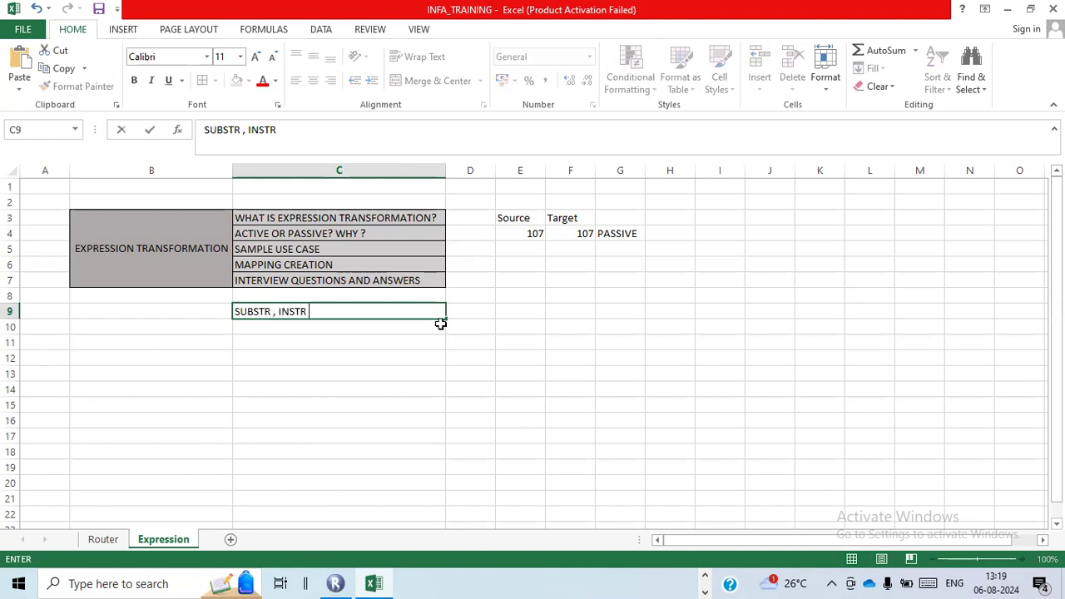
pyautogui.press('Return')
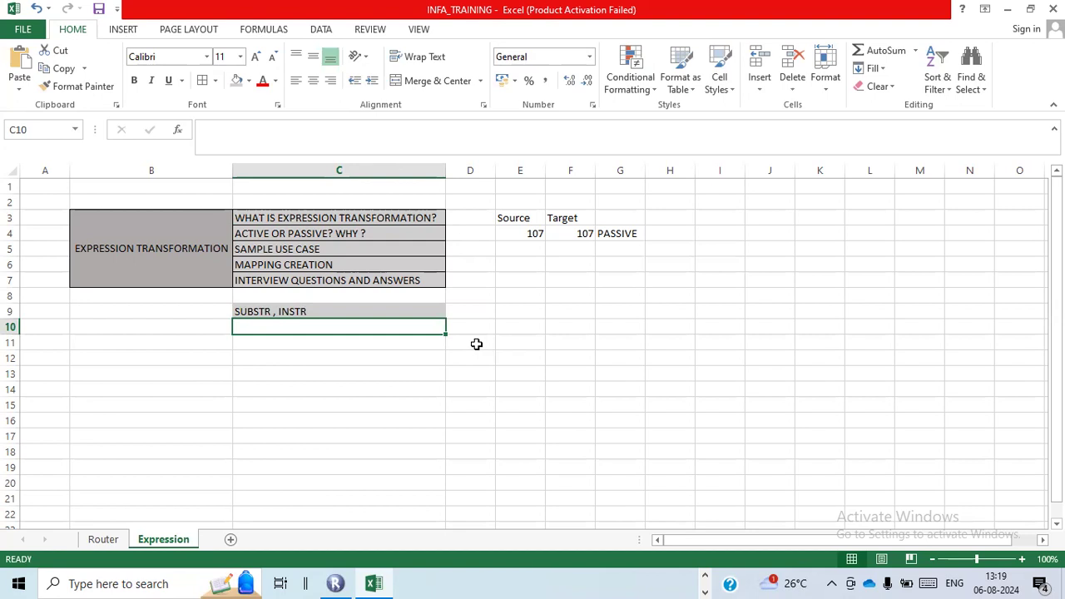
# - Switch to Oracle SQL Developer, run SELECT * FROM employees, and highlight the first and last name values in the first result row
pyautogui.hotkey('alt', 'Tab')
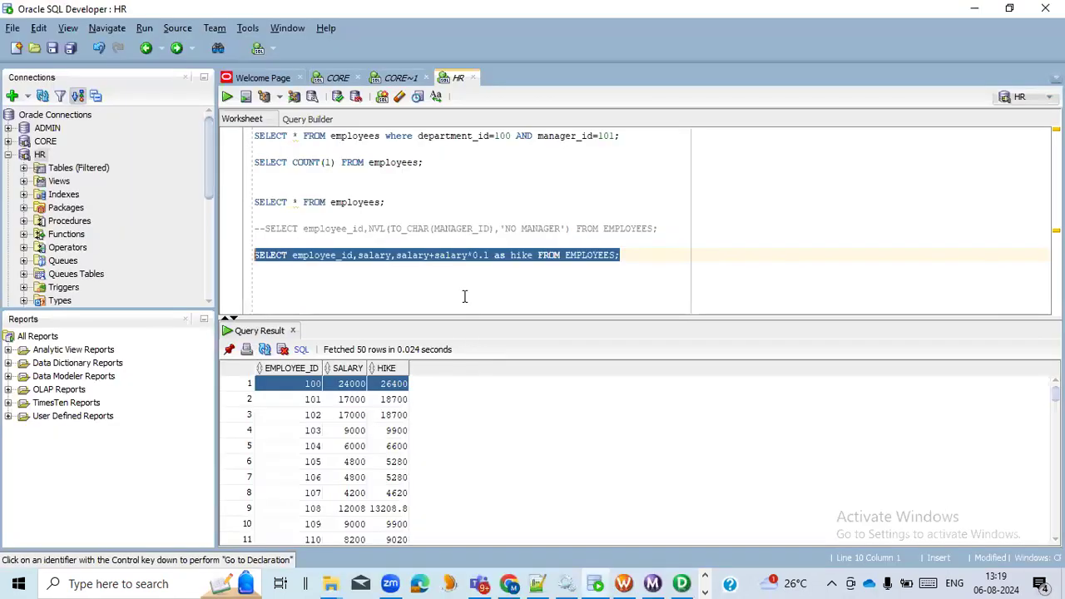
pyautogui.click(450, 257)
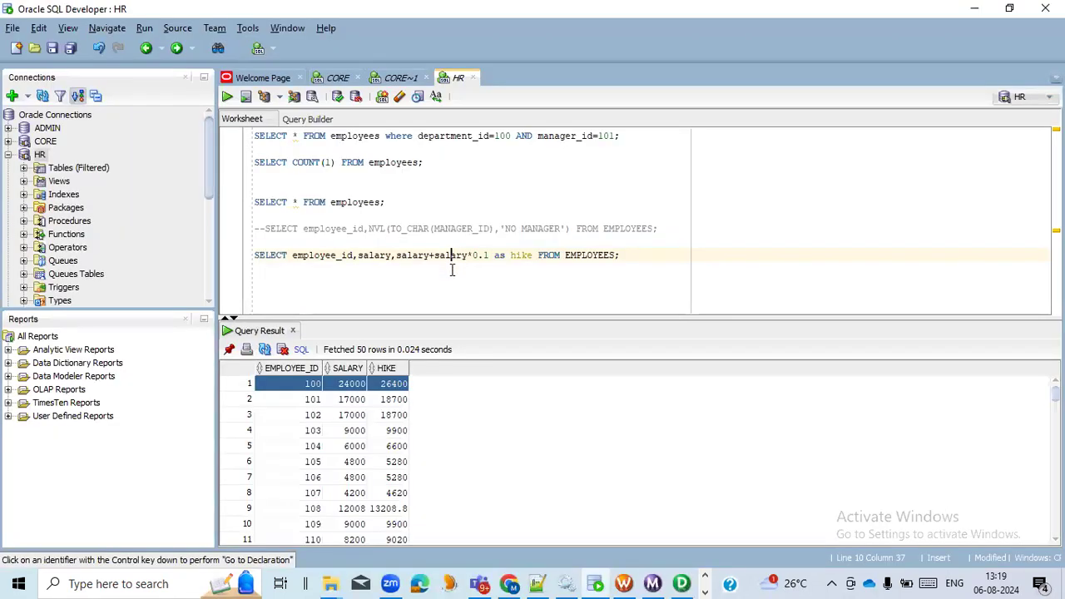
pyautogui.moveTo(387, 202); pyautogui.dragTo(250, 202)
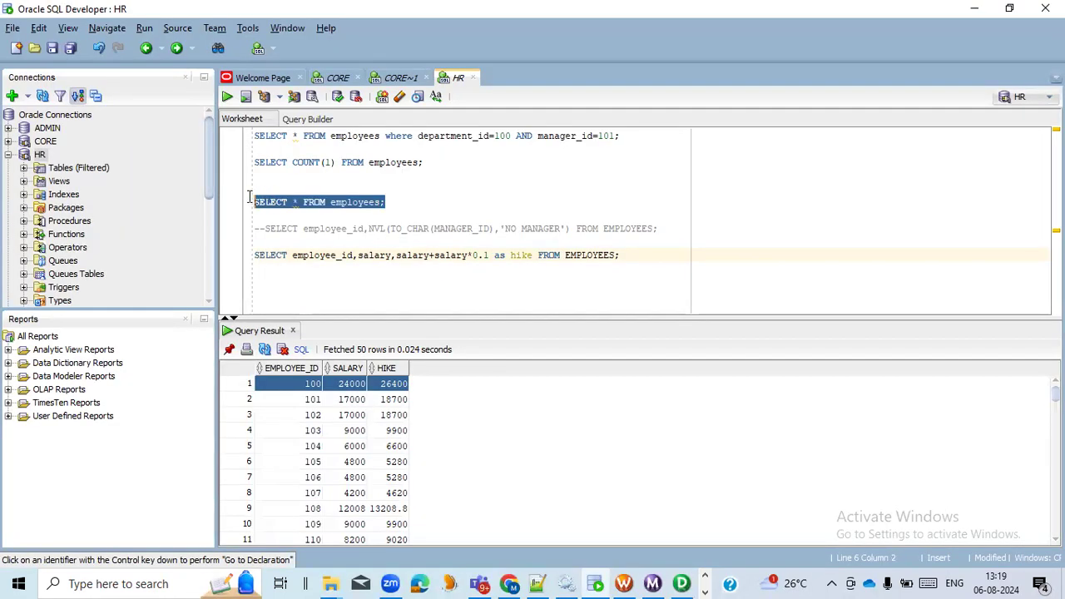
pyautogui.click(227, 97)
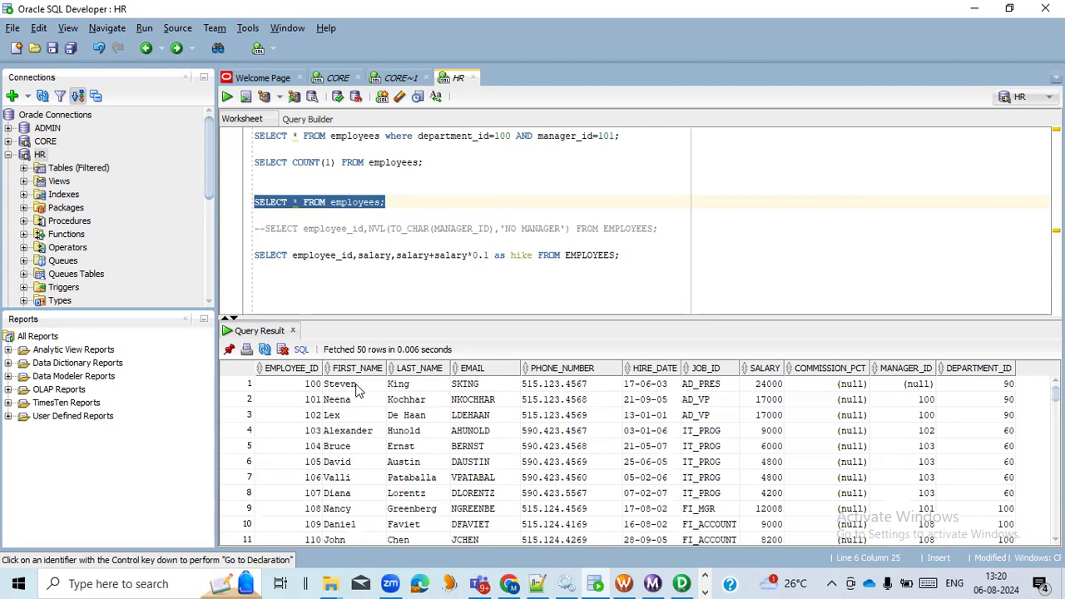
pyautogui.moveTo(361, 388); pyautogui.dragTo(399, 385)
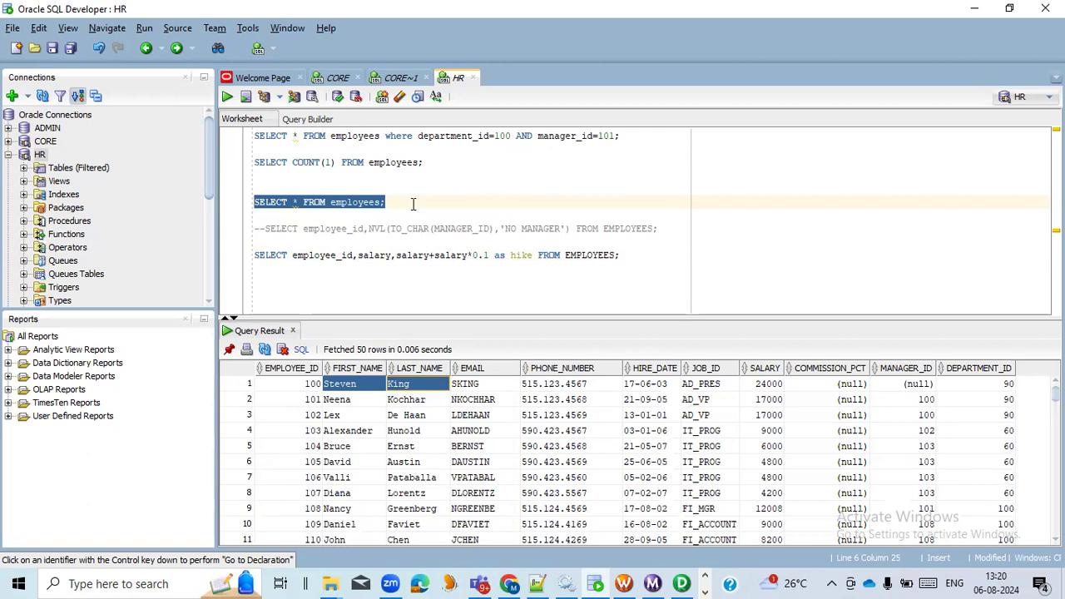
# - Switch to PowerCenter Designer, reopen the v_SALARY expression of exp_EMP, and view the ports available to it
pyautogui.hotkey('alt', 'Tab')
pyautogui.hotkey('alt', 'Tab')
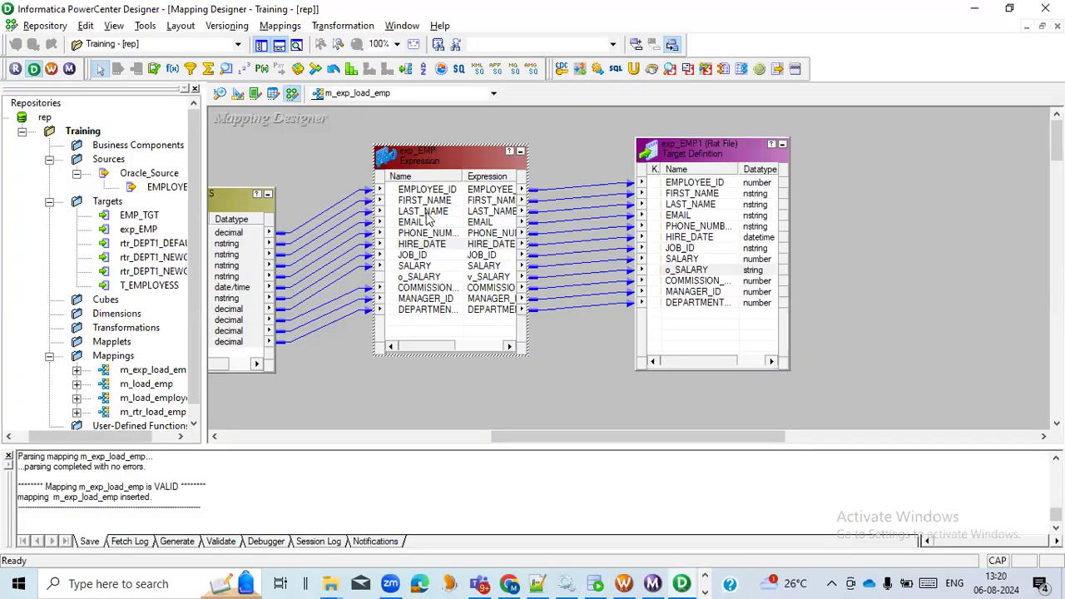
pyautogui.doubleClick(437, 167)
pyautogui.click(397, 153)
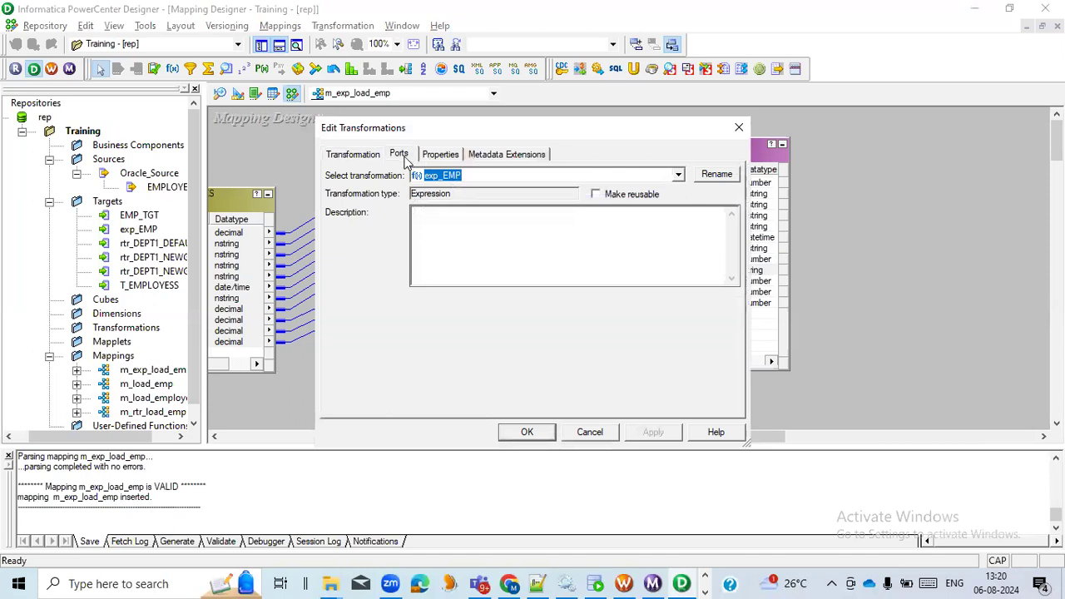
pyautogui.click(717, 342)
pyautogui.click(719, 339)
pyautogui.click(190, 141)
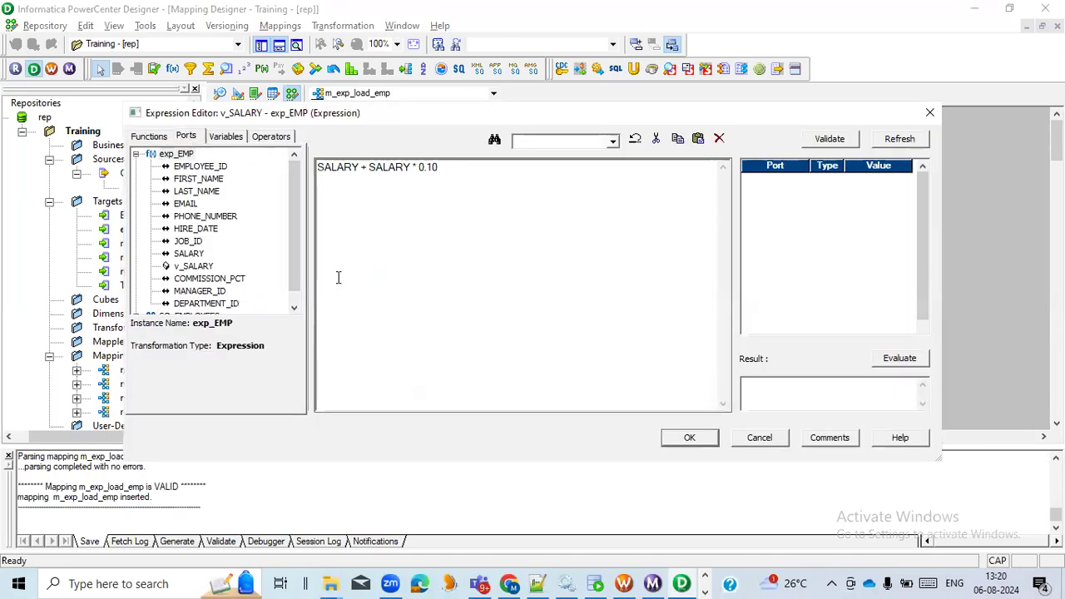
# - Read the description of Concat among the Character functions, cancel the Expression Editor, and close the exp_EMP transformation
pyautogui.click(150, 138)
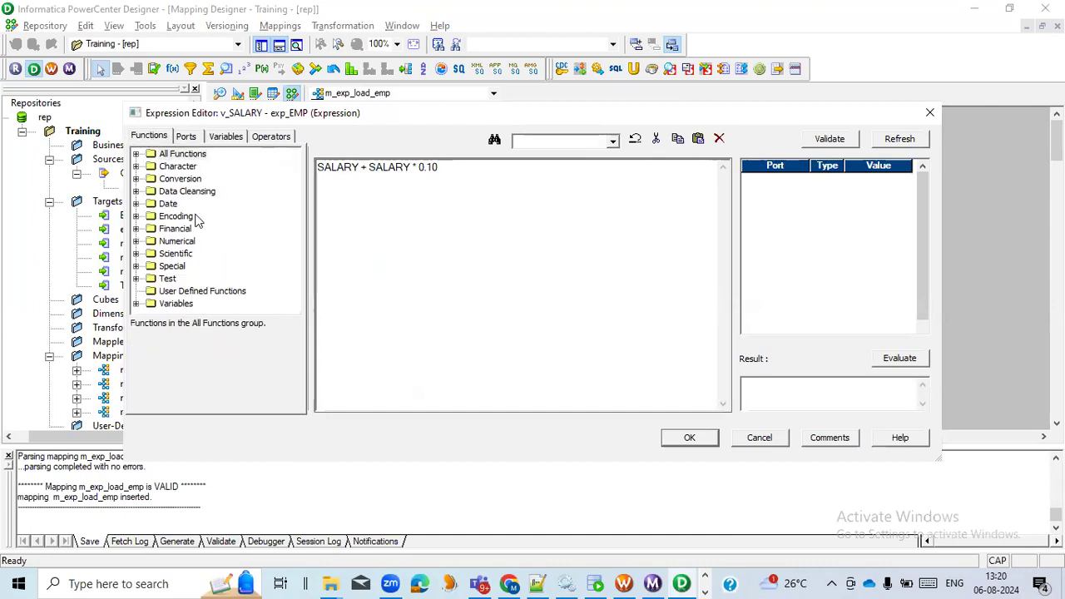
pyautogui.click(136, 166)
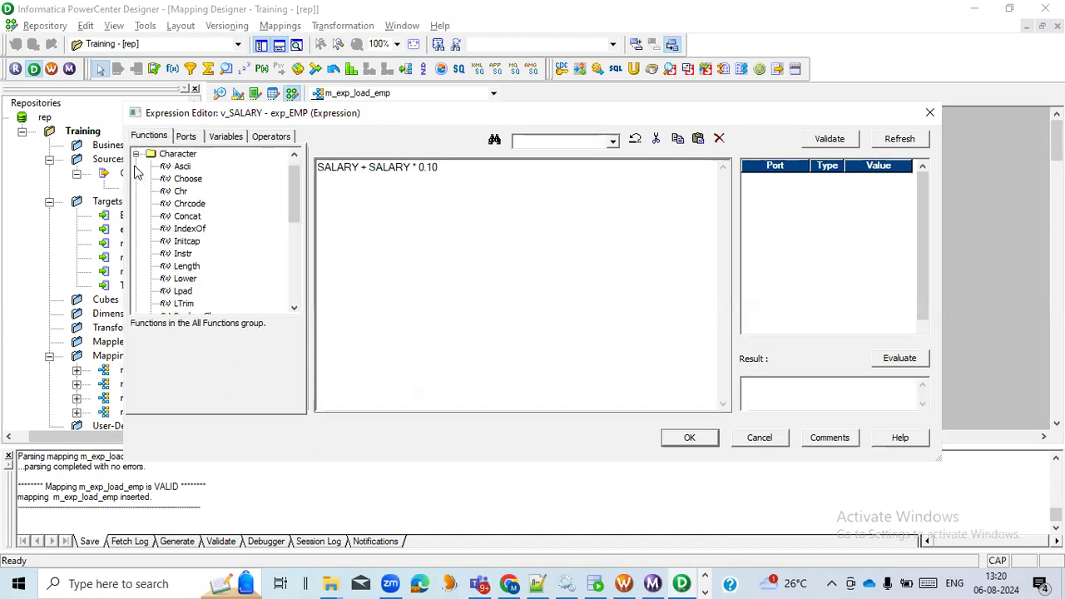
pyautogui.click(190, 218)
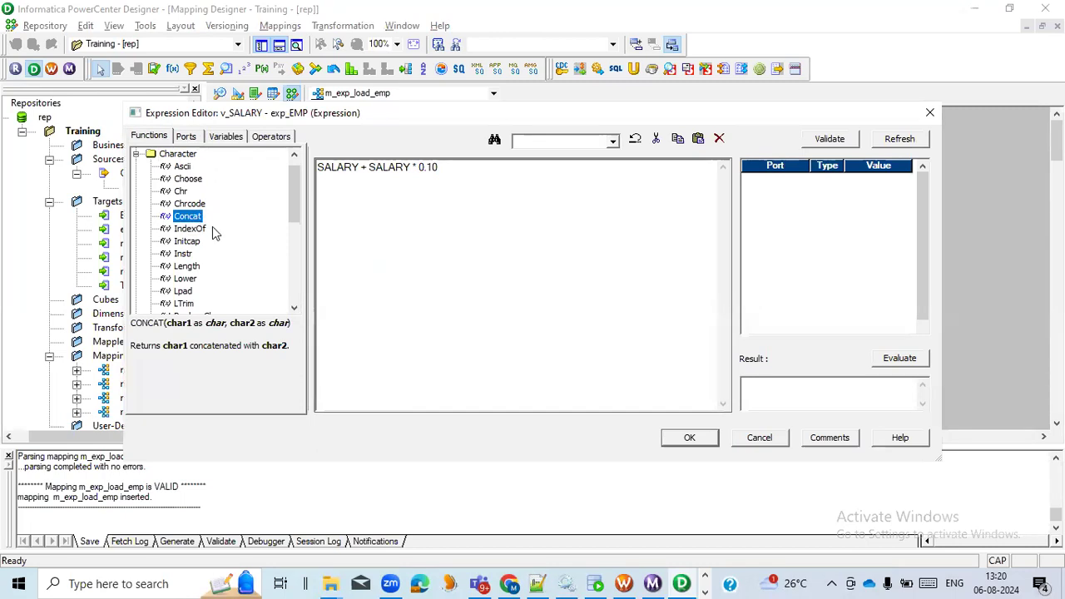
pyautogui.click(758, 437)
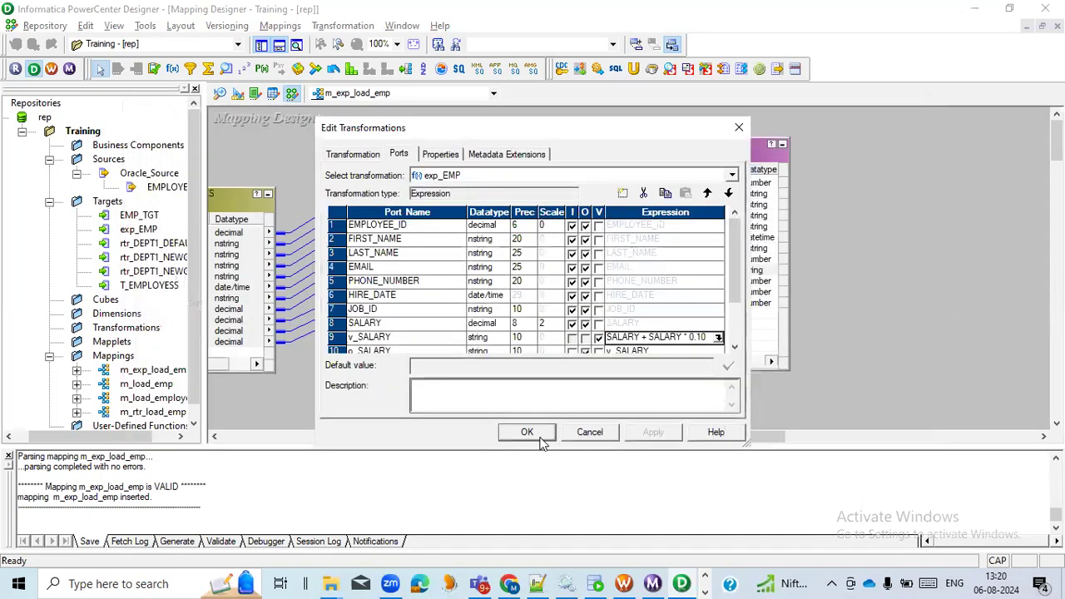
pyautogui.click(534, 439)
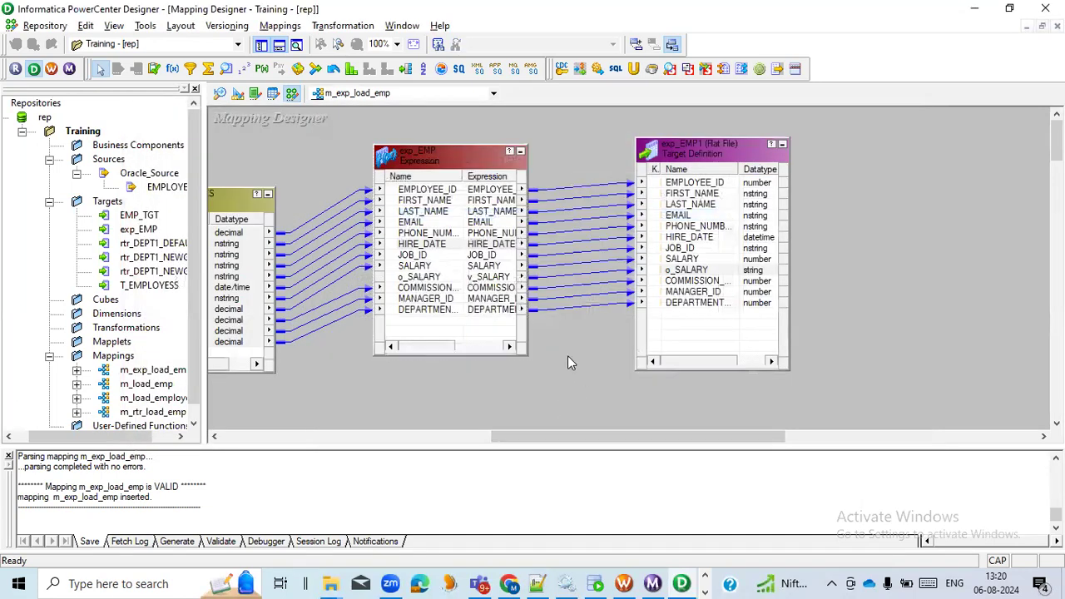